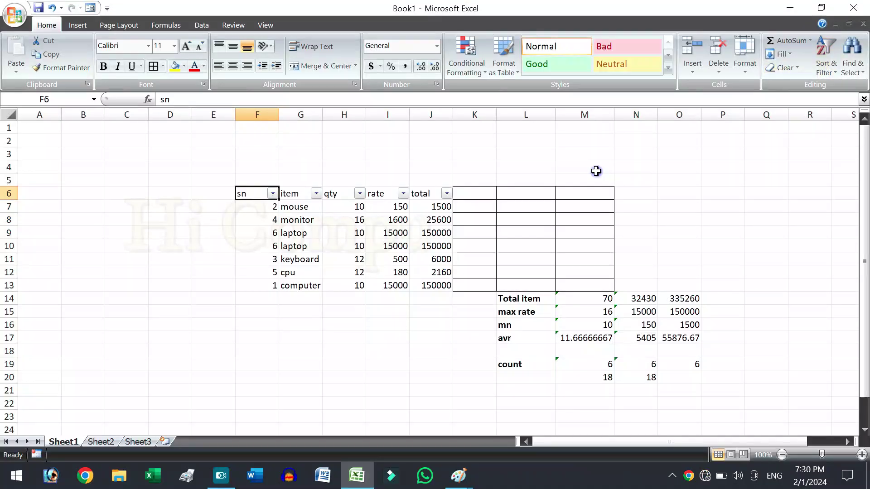
- Sort the item table by rate from smallest to largest using the rate AutoFilter
{"action": "left_click", "coordinate": [271, 193]}
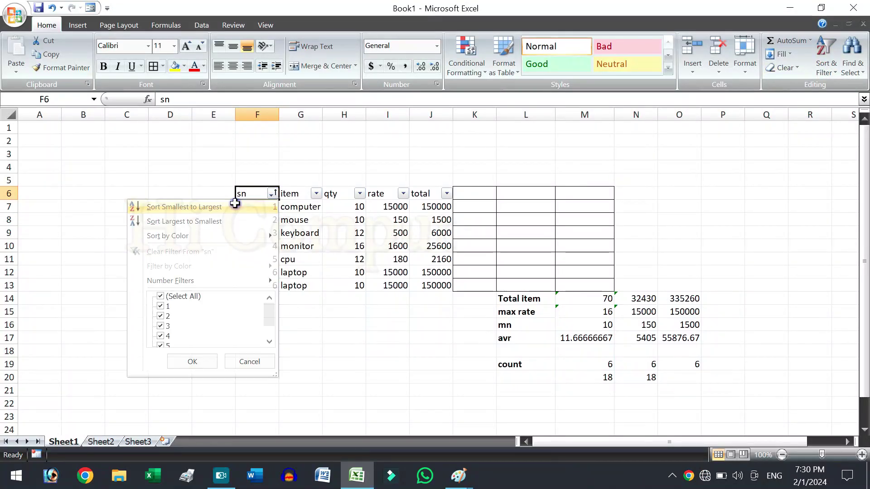
{"action": "left_click", "coordinate": [235, 206]}
{"action": "left_click", "coordinate": [402, 194]}
{"action": "left_click", "coordinate": [317, 221]}
{"action": "left_click", "coordinate": [403, 193]}
{"action": "left_click", "coordinate": [308, 208]}
{"action": "left_click", "coordinate": [394, 285]}
- Use Find & Replace to replace every 10 with 20 via Replace All
{"action": "key", "text": "ctrl+f"}
{"action": "type", "text": "10"}
{"action": "left_click", "coordinate": [656, 306]}
{"action": "key", "text": "ctrl+h"}
{"action": "left_click", "coordinate": [618, 259]}
{"action": "type", "text": "20"}
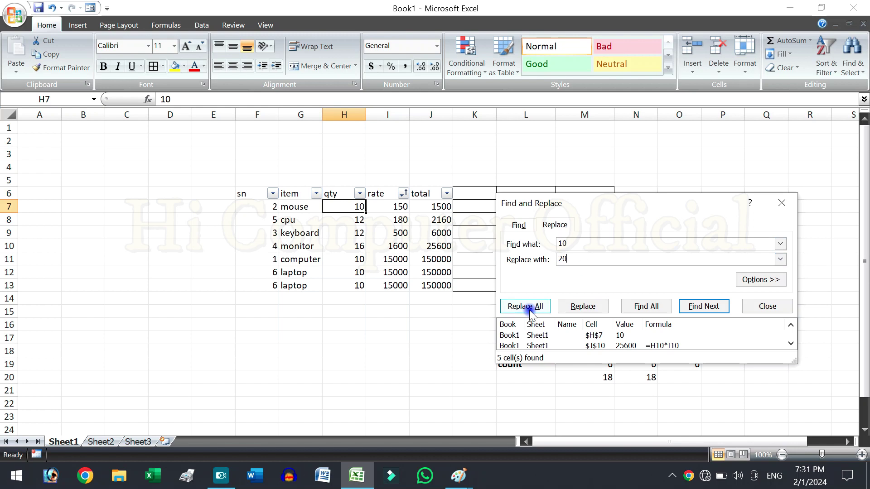
{"action": "left_click", "coordinate": [525, 306]}
{"action": "left_click_drag", "start_coordinate": [589, 203], "coordinate": [94, 148]}
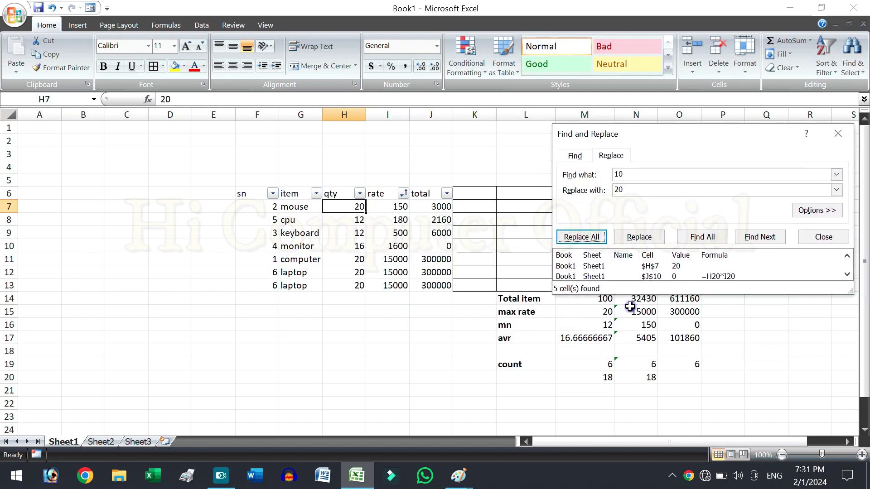
{"action": "left_click", "coordinate": [281, 148]}
- Replace every 20 with 50, then try the Go To feature from Find & Select
{"action": "left_click", "coordinate": [851, 66]}
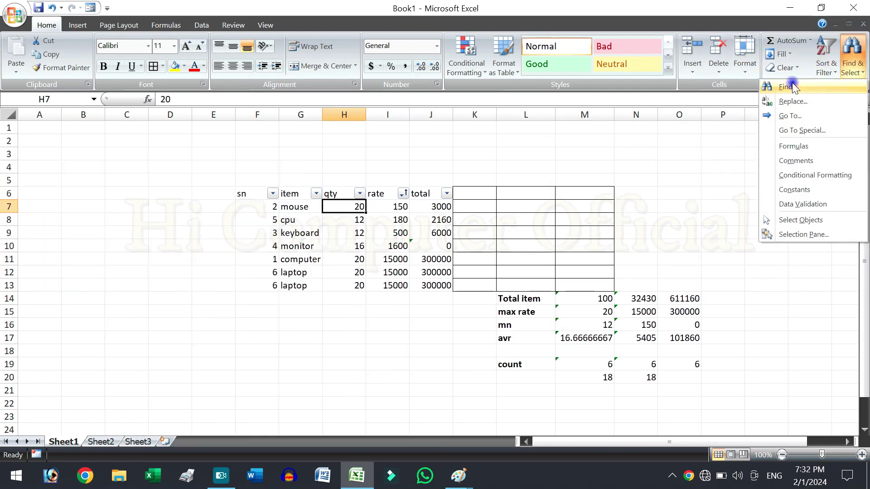
{"action": "left_click", "coordinate": [793, 84]}
{"action": "type", "text": "111"}
{"action": "type", "text": "20"}
{"action": "left_click", "coordinate": [155, 274]}
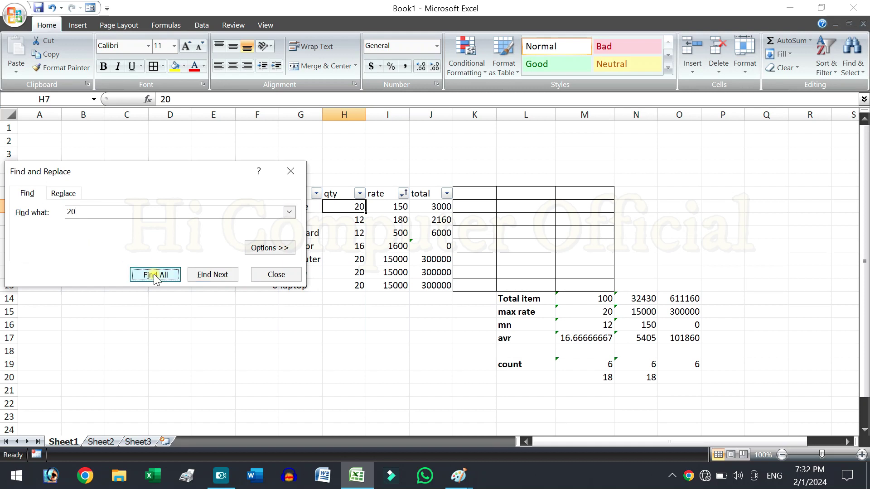
{"action": "left_click", "coordinate": [63, 192]}
{"action": "type", "text": "50"}
{"action": "left_click", "coordinate": [34, 275]}
{"action": "left_click", "coordinate": [276, 274]}
{"action": "left_click", "coordinate": [851, 66]}
{"action": "left_click", "coordinate": [790, 114]}
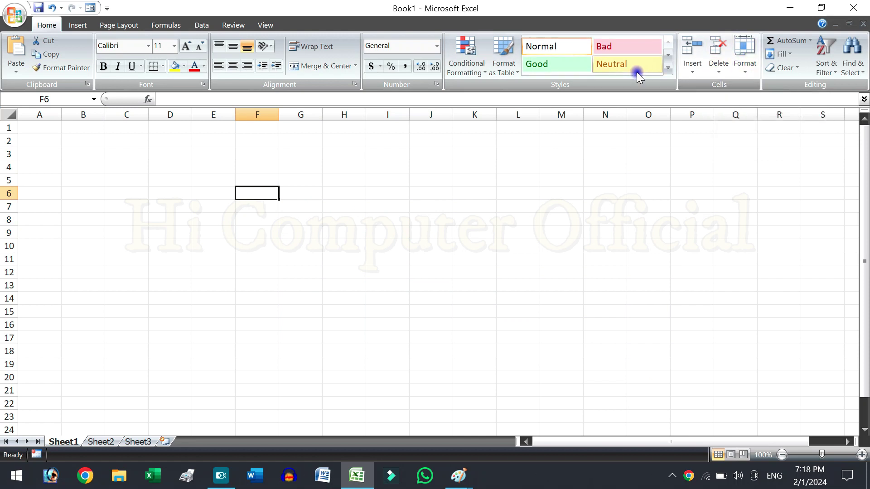
{"action": "left_click", "coordinate": [718, 72]}
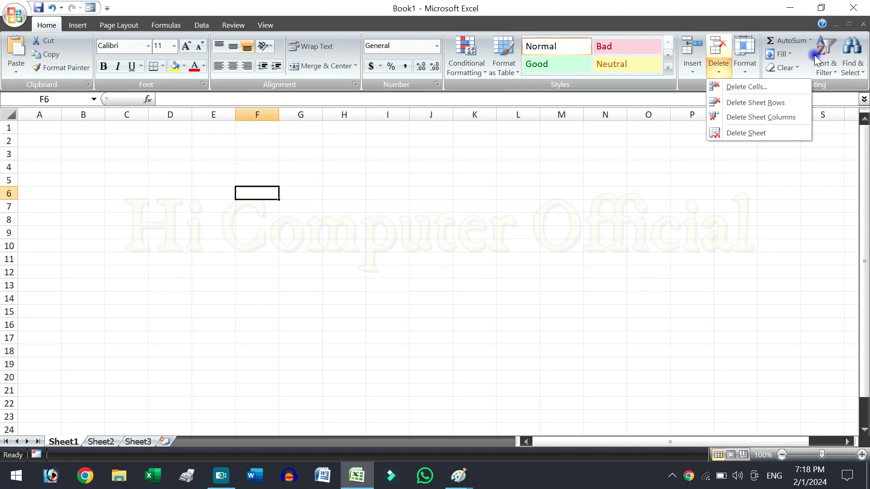
{"action": "left_click", "coordinate": [821, 72]}
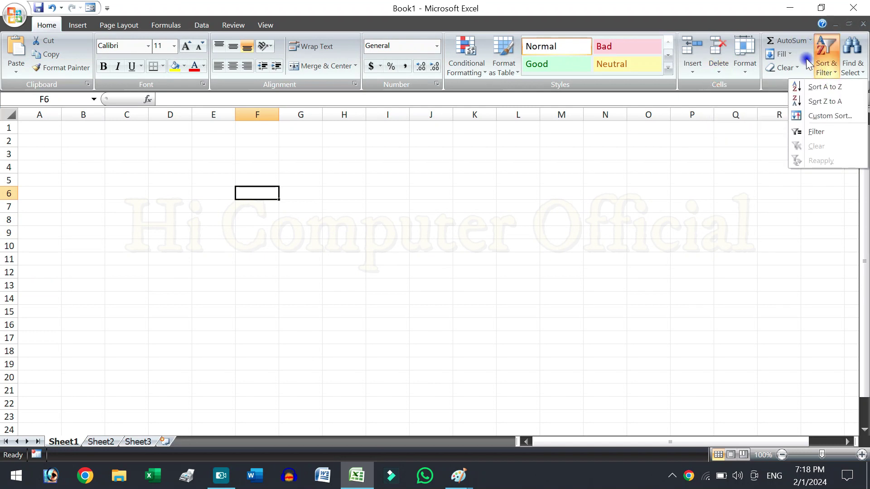
{"action": "left_click", "coordinate": [806, 66]}
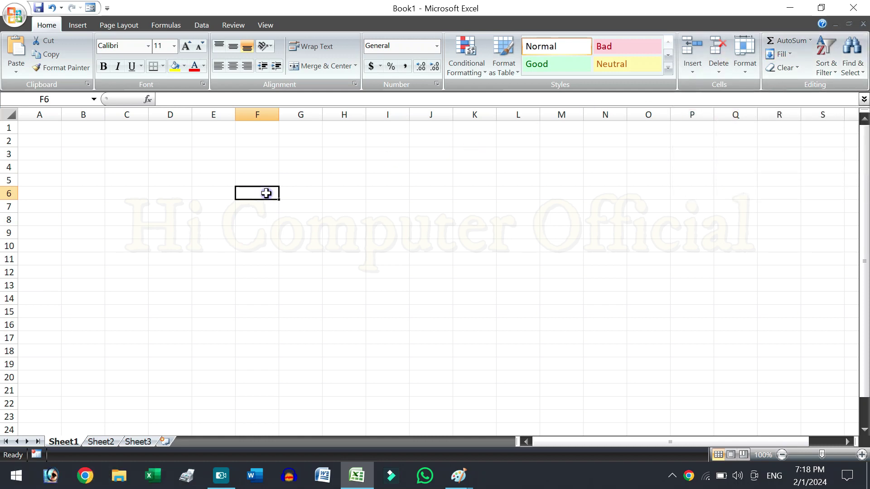
- Type headers sn, item, qty, rate, total in F6:J6 and fill sn numbers 1 to 6
{"action": "type", "text": "sn"}
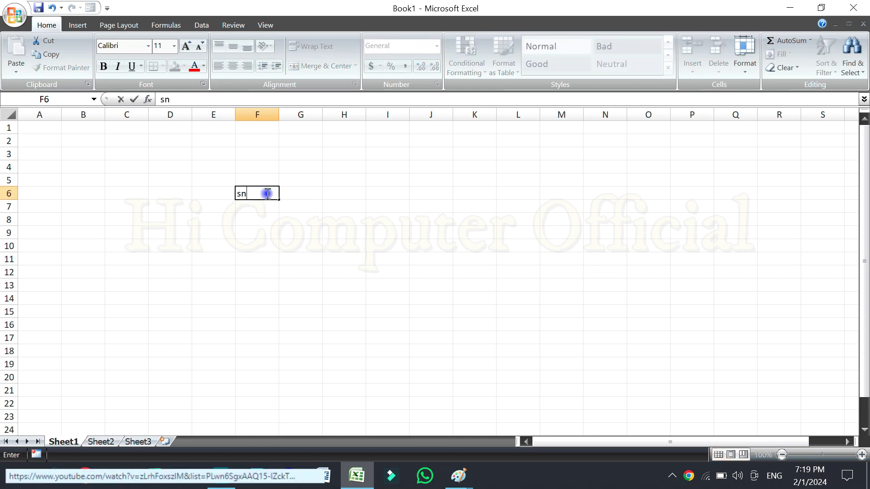
{"action": "key", "text": "Tab"}
{"action": "type", "text": "i"}
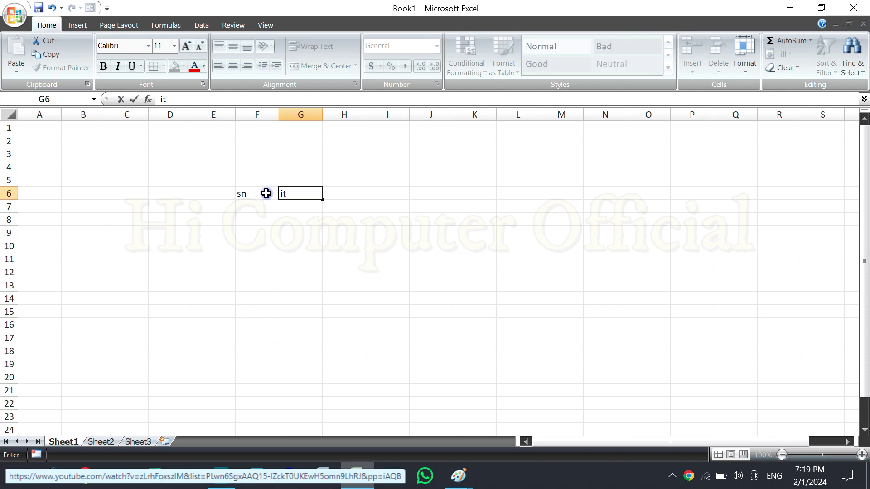
{"action": "left_click", "coordinate": [266, 194]}
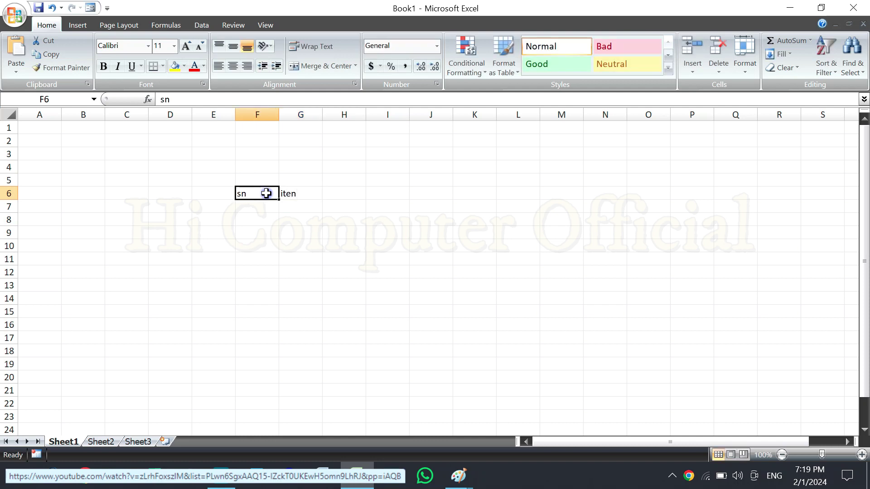
{"action": "key", "text": "Tab"}
{"action": "key", "text": "BackSpace"}
{"action": "type", "text": "ite"}
{"action": "key", "text": "Tab"}
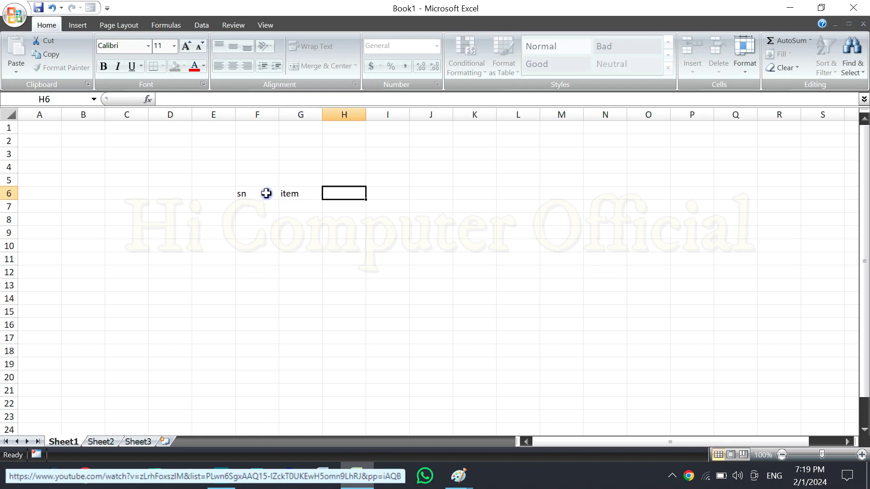
{"action": "type", "text": "qty"}
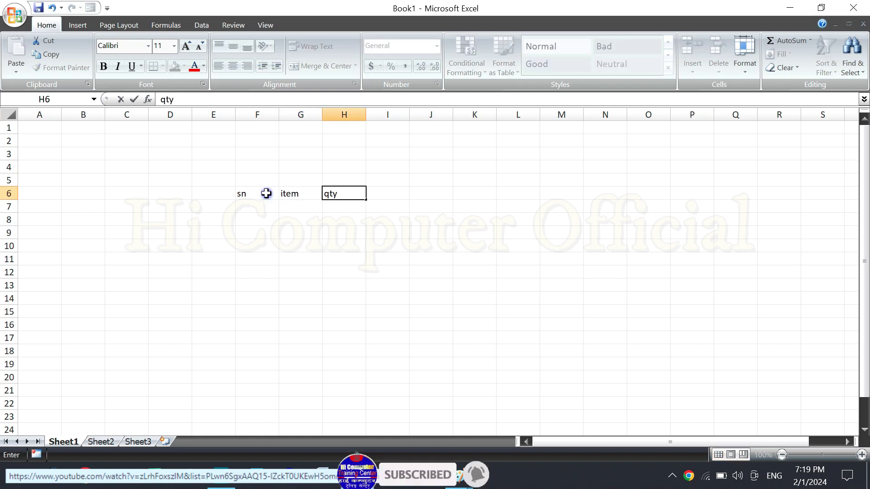
{"action": "key", "text": "Tab"}
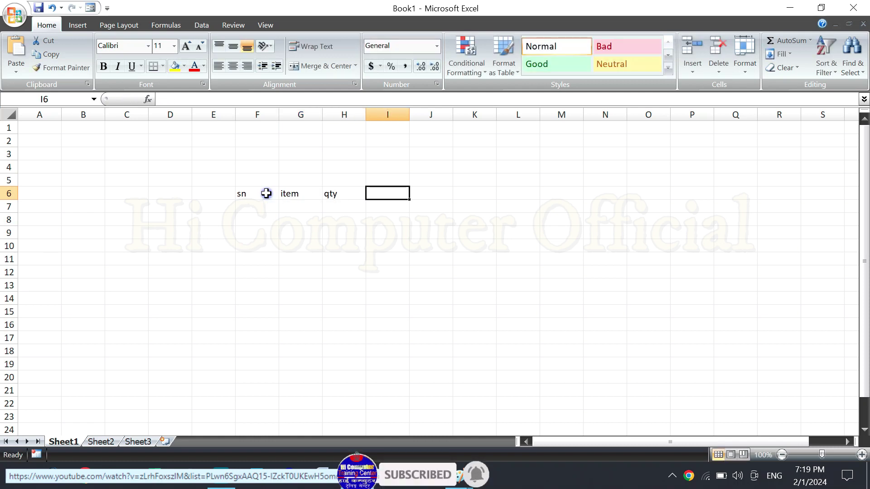
{"action": "type", "text": "rate"}
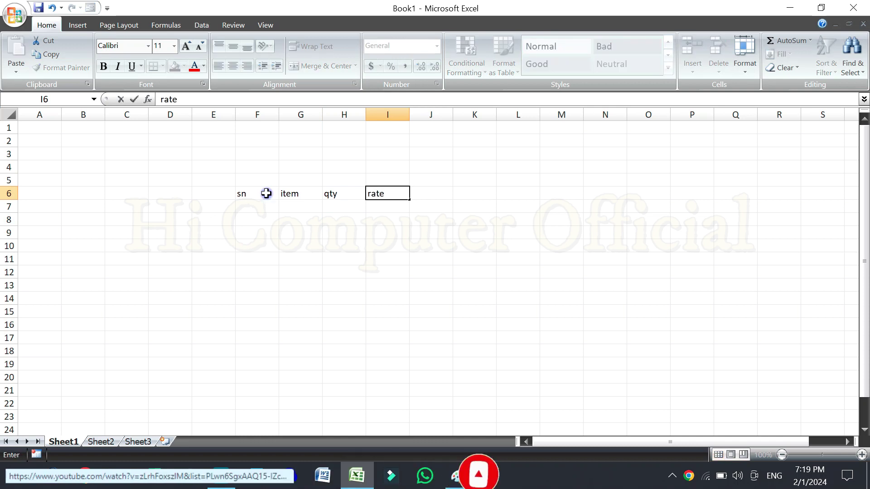
{"action": "key", "text": "Tab"}
{"action": "type", "text": "t"}
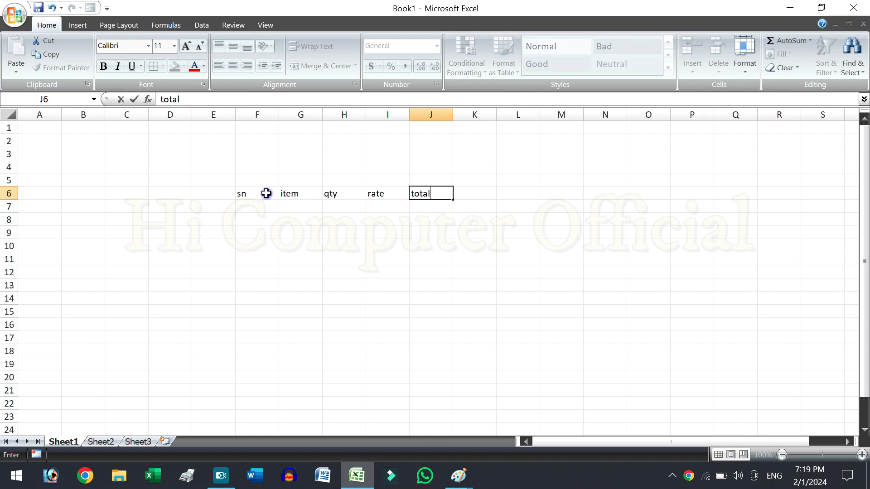
{"action": "key", "text": "Return"}
{"action": "key", "text": "Left"}
{"action": "key", "text": "Left"}
{"action": "key", "text": "Left"}
{"action": "type", "text": "1 2"}
{"action": "mouse_move", "coordinate": [257, 206]}
{"action": "left_mouse_down"}
{"action": "mouse_move", "coordinate": [275, 293]}
{"action": "mouse_move", "coordinate": [277, 277]}
{"action": "left_mouse_up"}
- Enter the items computer, mouse, keyboard, monitor, cpu and laptop under item
{"action": "left_click", "coordinate": [300, 207]}
{"action": "type", "text": "computer"}
{"action": "key", "text": "Return"}
{"action": "type", "text": "mouse"}
{"action": "key", "text": "Return"}
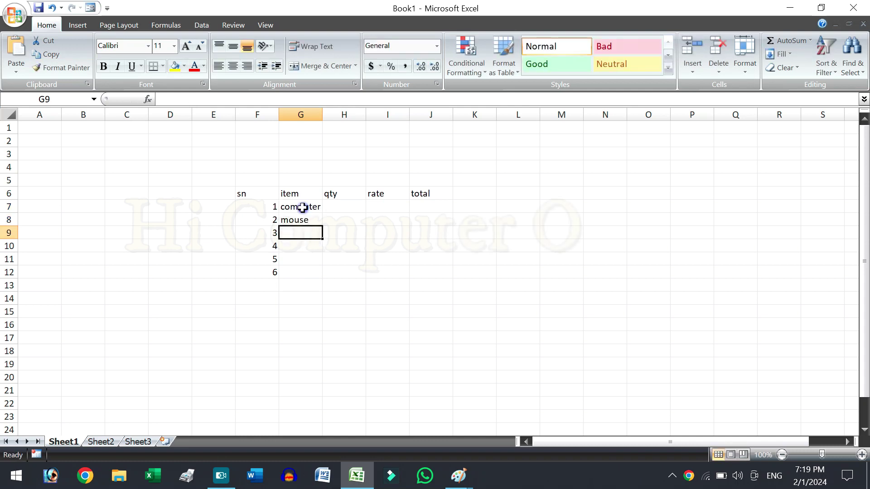
{"action": "type", "text": "keyboard"}
{"action": "key", "text": "Return"}
{"action": "type", "text": "monitor"}
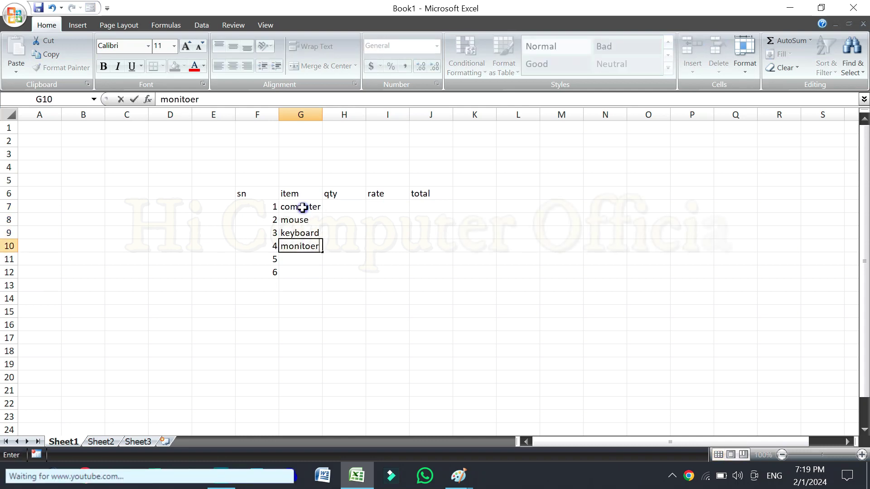
{"action": "key", "text": "Return"}
{"action": "type", "text": "cpu"}
{"action": "key", "text": "Return"}
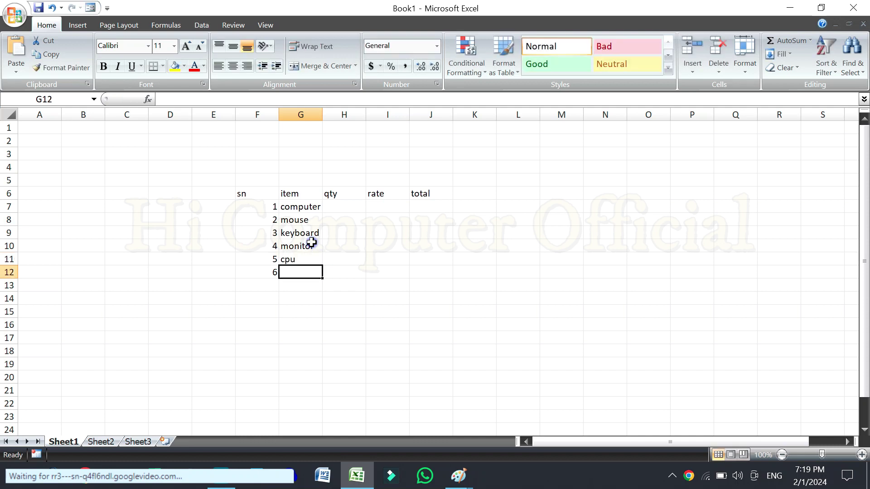
{"action": "type", "text": "laptop"}
{"action": "key", "text": "Right"}
- Enter the quantities 10, 15, 12, 16, 12 and 10 under qty
{"action": "key", "text": "Up"}
{"action": "key", "text": "Up"}
{"action": "key", "text": "Up"}
{"action": "type", "text": "10"}
{"action": "key", "text": "Return"}
{"action": "type", "text": "15"}
{"action": "key", "text": "Return"}
{"action": "type", "text": "12 16"}
{"action": "key", "text": "Return"}
{"action": "type", "text": "12 "}
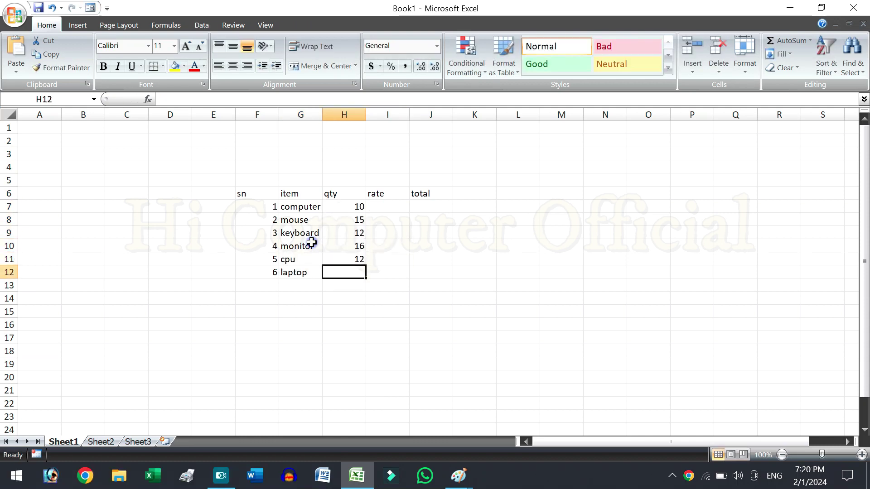
{"action": "type", "text": "10"}
- Enter the rates 15000, 150, 500, 1600, 180 and 15000, correcting the cpu rate
{"action": "key", "text": "Right"}
{"action": "key", "text": "Up"}
{"action": "key", "text": "Up"}
{"action": "key", "text": "Up"}
{"action": "type", "text": "15000 1"}
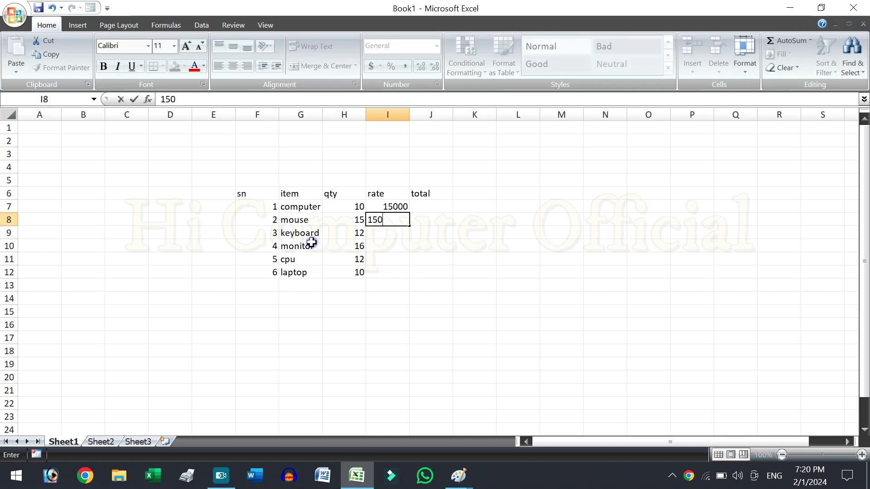
{"action": "key", "text": "Return"}
{"action": "type", "text": "500"}
{"action": "key", "text": "Return"}
{"action": "type", "text": "1600"}
{"action": "key", "text": "Return"}
{"action": "type", "text": "18000"}
{"action": "key", "text": "Return"}
{"action": "key", "text": "Up"}
{"action": "type", "text": "180"}
{"action": "key", "text": "Return"}
{"action": "type", "text": "15000"}
{"action": "key", "text": "Return"}
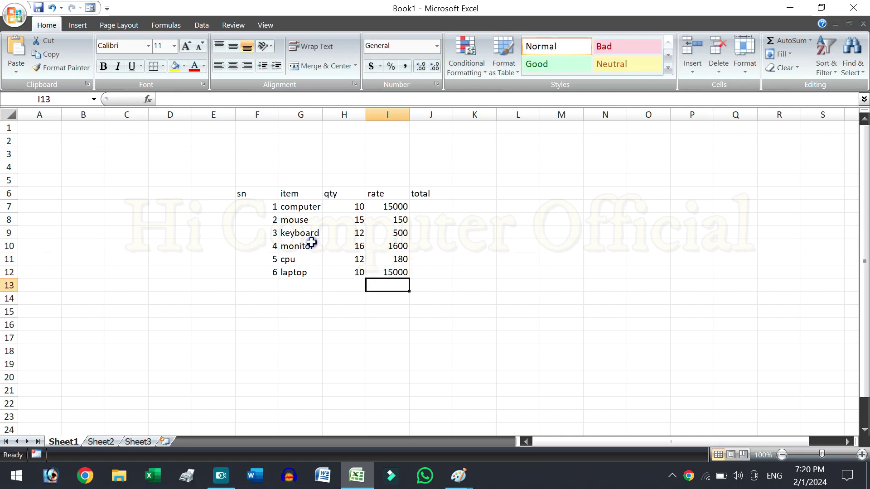
- Enter =H7*I7 in J7, fill it down to J12, and select the table F6:J12
{"action": "left_click", "coordinate": [431, 207]}
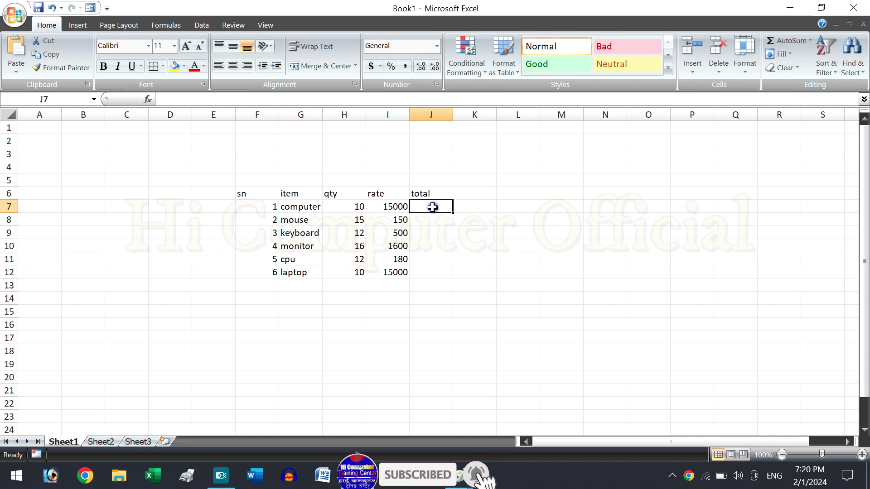
{"action": "type", "text": "="}
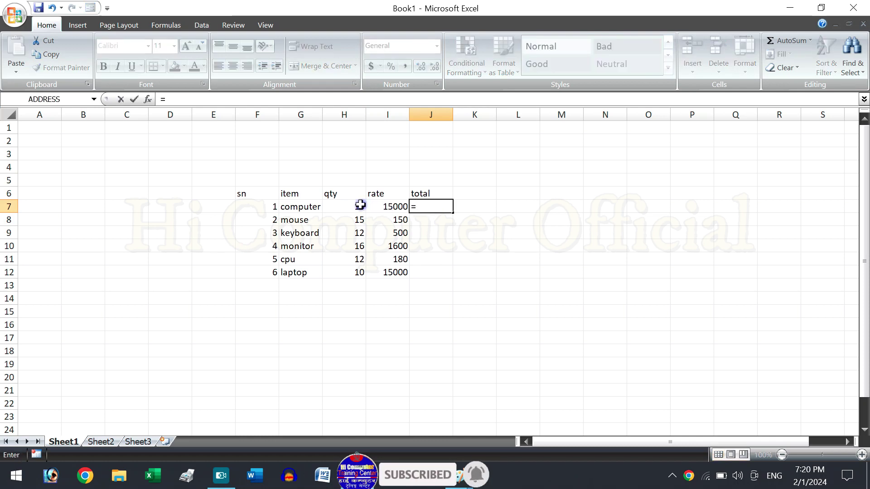
{"action": "type", "text": "H7*"}
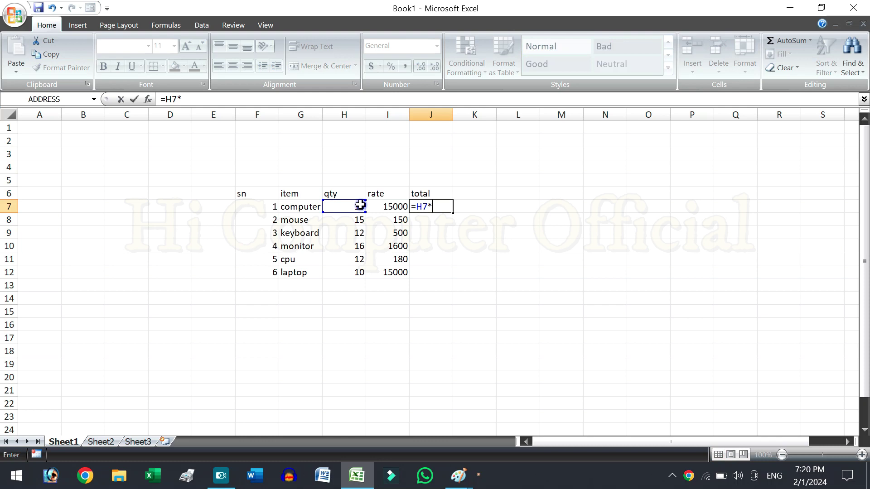
{"action": "left_click", "coordinate": [391, 204]}
{"action": "key", "text": "Return"}
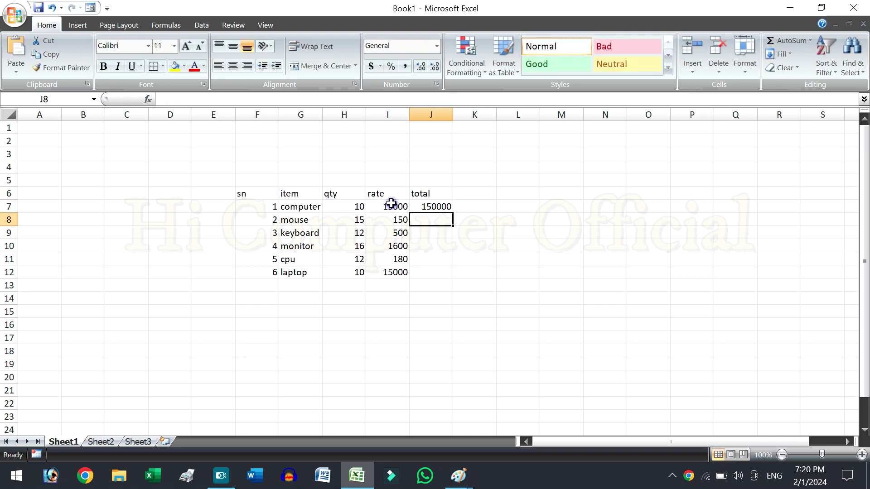
{"action": "left_click", "coordinate": [429, 204]}
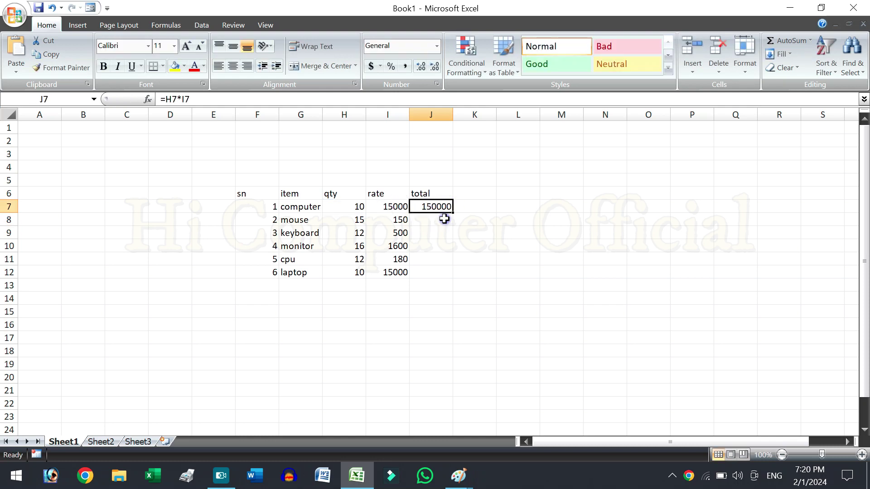
{"action": "left_click_drag", "start_coordinate": [453, 211], "coordinate": [453, 279]}
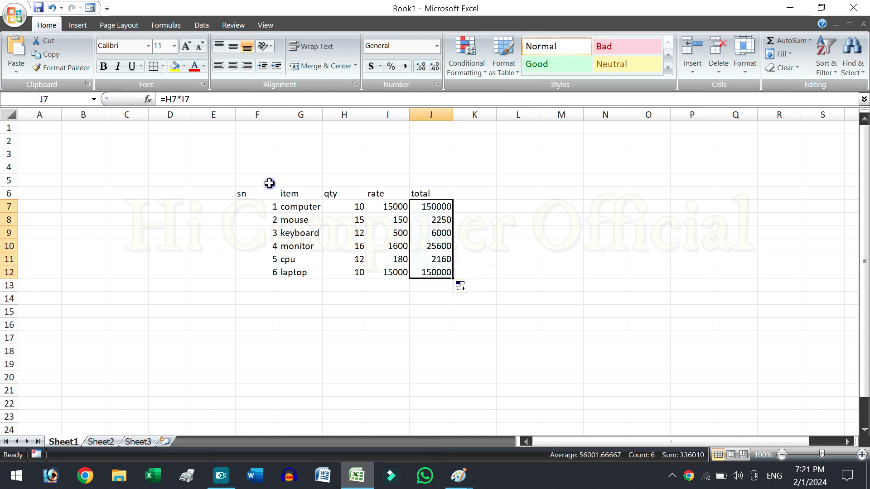
{"action": "left_click_drag", "start_coordinate": [265, 193], "coordinate": [434, 277]}
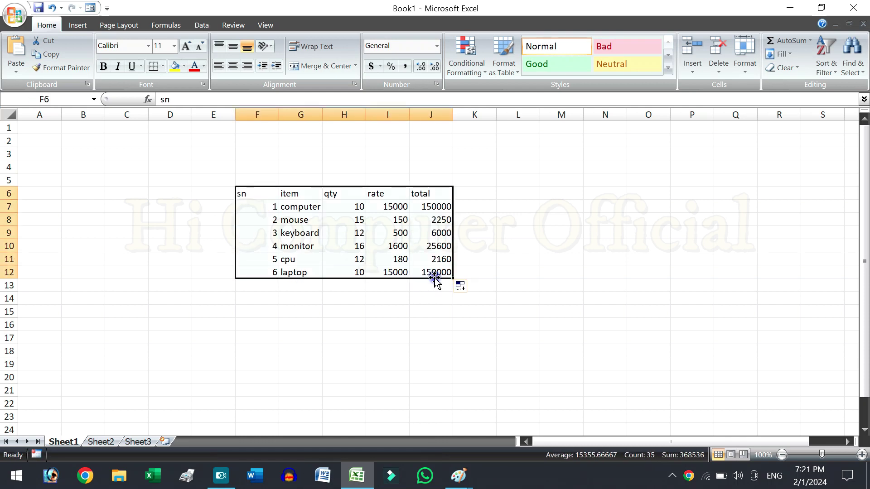
- Make the table F6:J12 bold and apply All Borders to every cell
{"action": "left_click", "coordinate": [103, 67]}
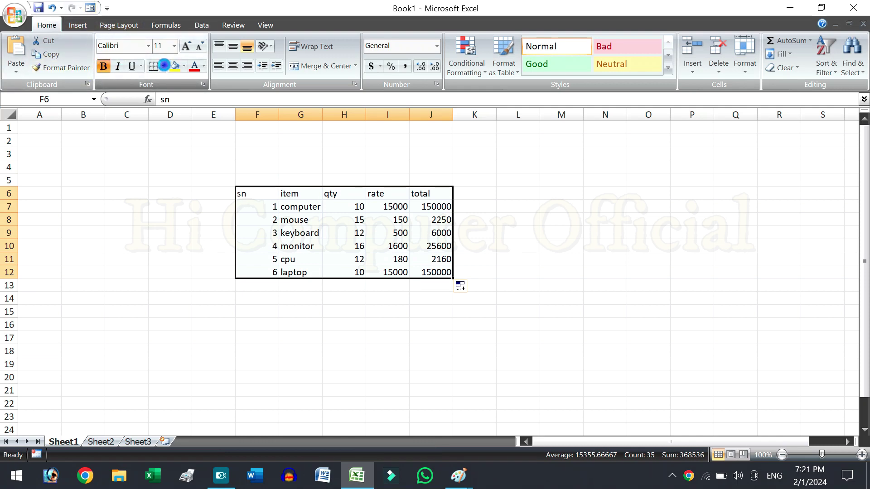
{"action": "left_click", "coordinate": [164, 66]}
{"action": "left_click", "coordinate": [164, 66]}
{"action": "left_click", "coordinate": [165, 67]}
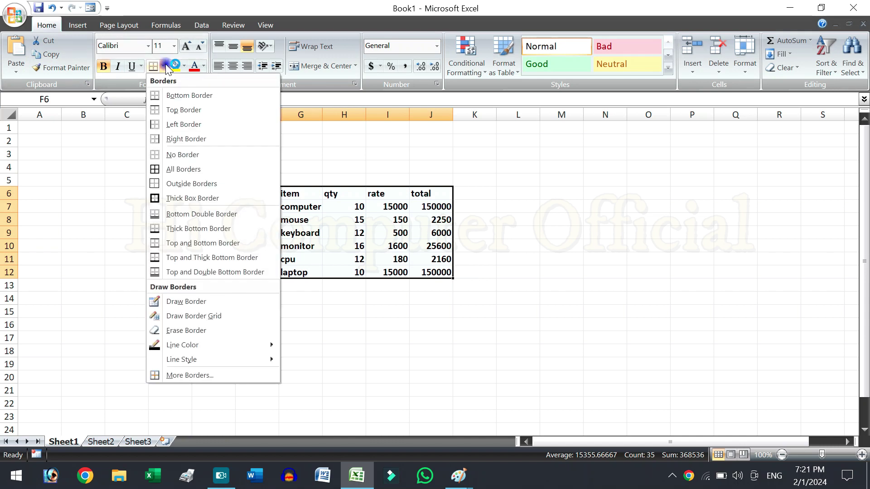
{"action": "left_click", "coordinate": [179, 169]}
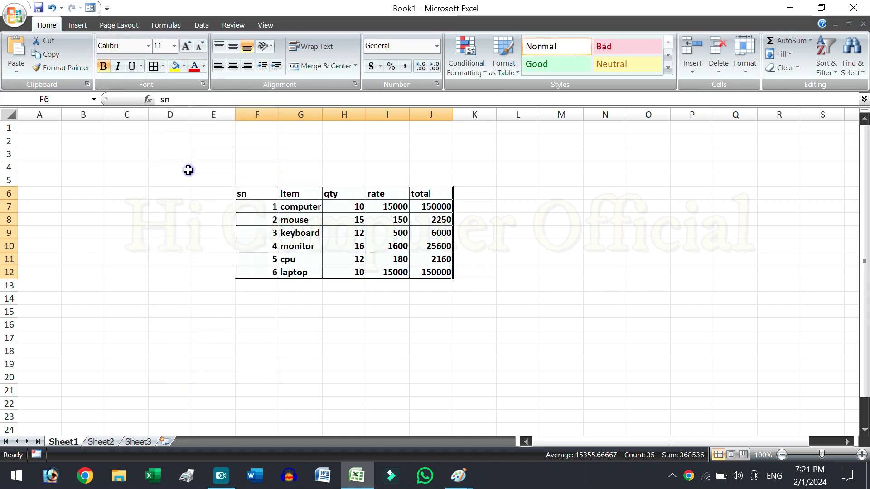
- Type the labels Total item, max rate, mn and avr in G14:G17
{"action": "left_click", "coordinate": [303, 299]}
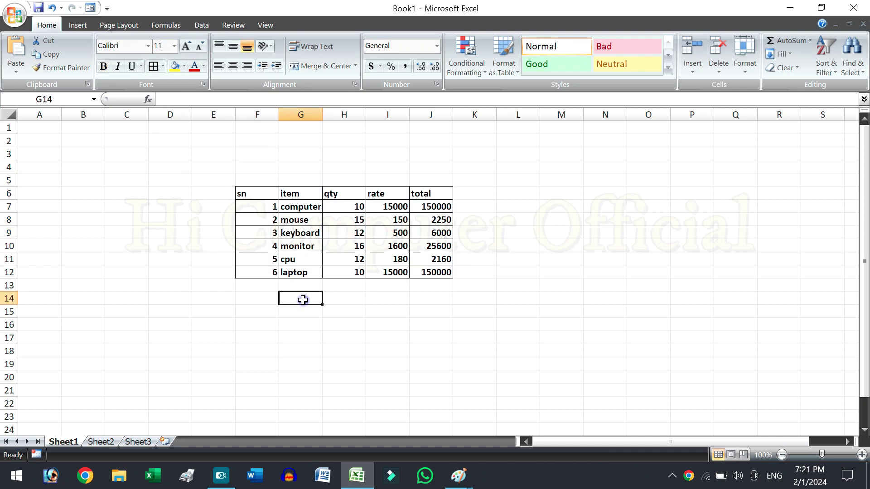
{"action": "type", "text": "Tots"}
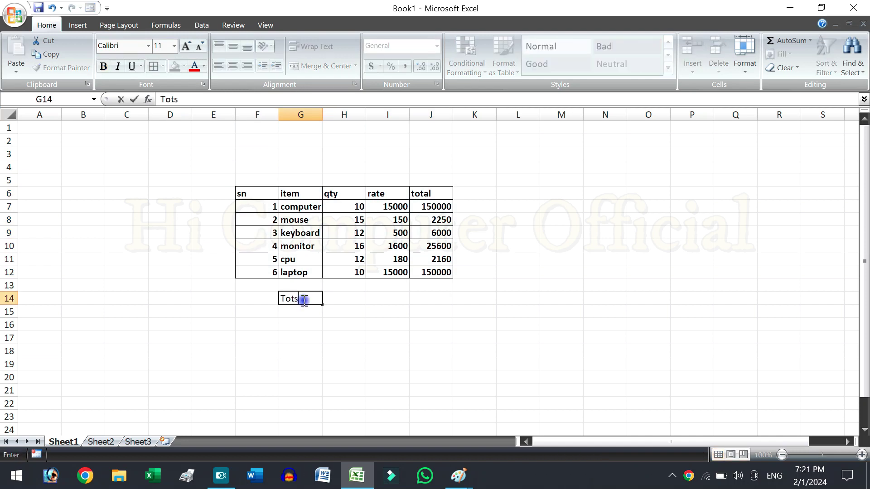
{"action": "key", "text": "BackSpace"}
{"action": "type", "text": "al"}
{"action": "left_click", "coordinate": [296, 299]}
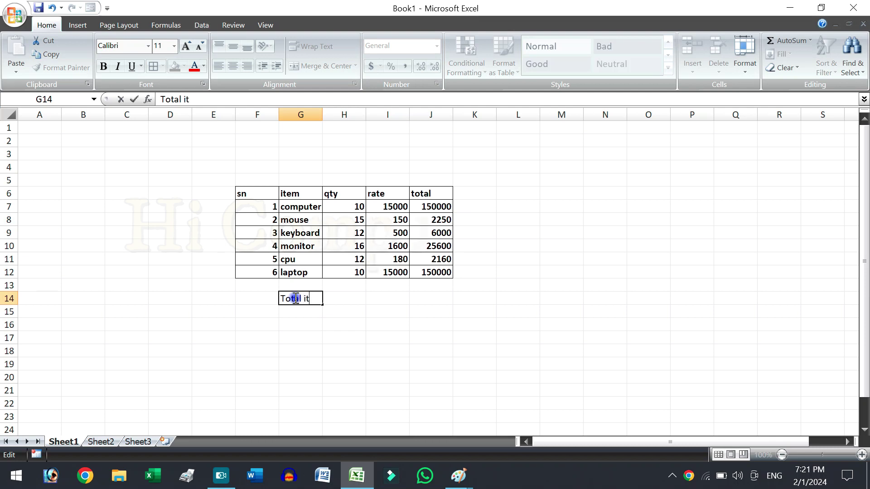
{"action": "key", "text": "Return"}
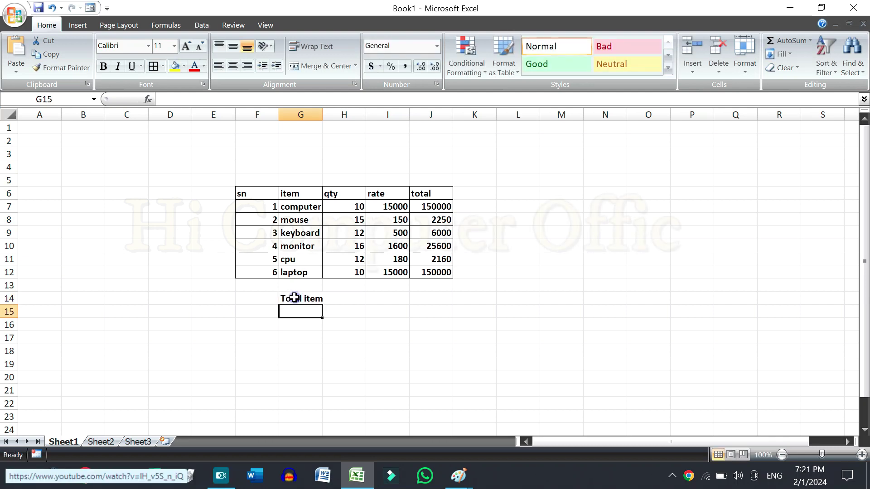
{"action": "type", "text": "ma"}
{"action": "key", "text": "BackSpace"}
{"action": "key", "text": "BackSpace"}
{"action": "left_click", "coordinate": [300, 312]}
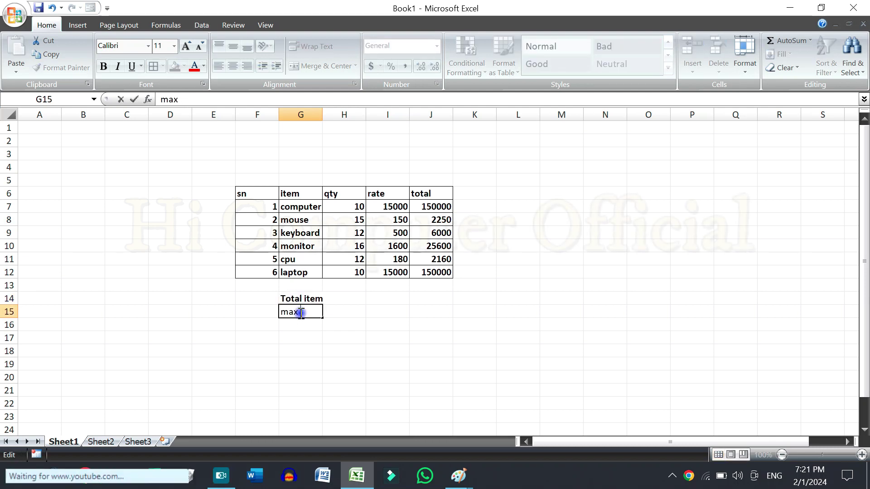
{"action": "type", "text": "rate"}
{"action": "key", "text": "Return"}
{"action": "type", "text": "mn"}
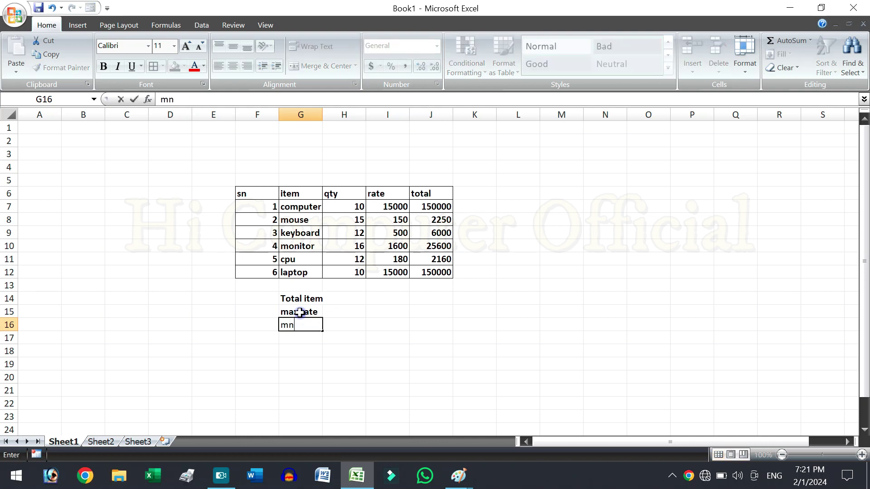
{"action": "key", "text": "Return"}
{"action": "type", "text": "avr"}
{"action": "key", "text": "Return"}
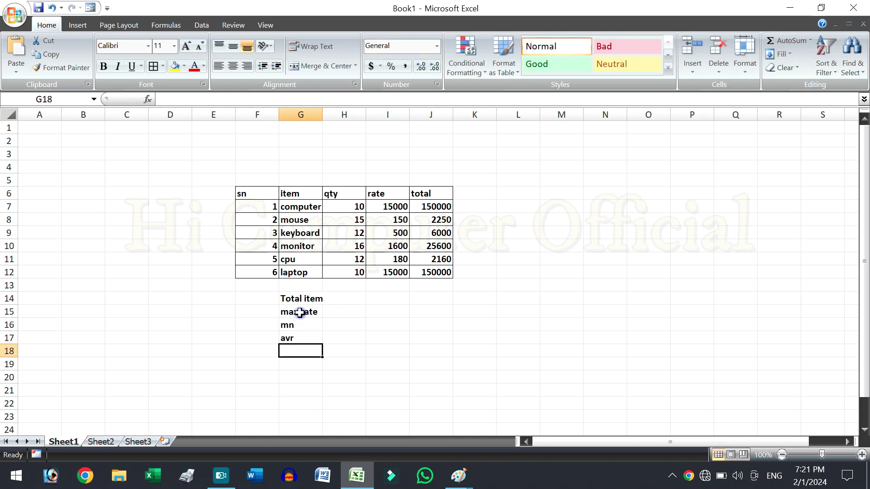
{"action": "left_click", "coordinate": [341, 299]}
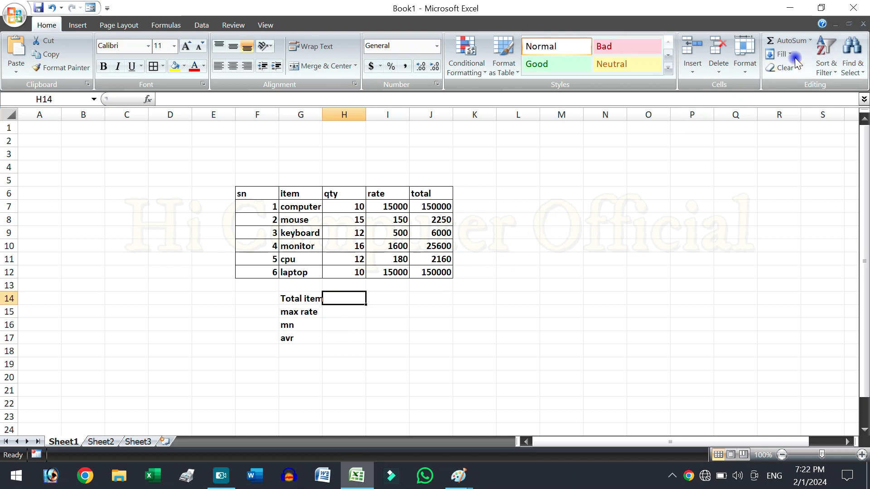
- Insert =SUM(H7:H12) in H14 with AutoSum and copy it across to J14
{"action": "left_click", "coordinate": [811, 40]}
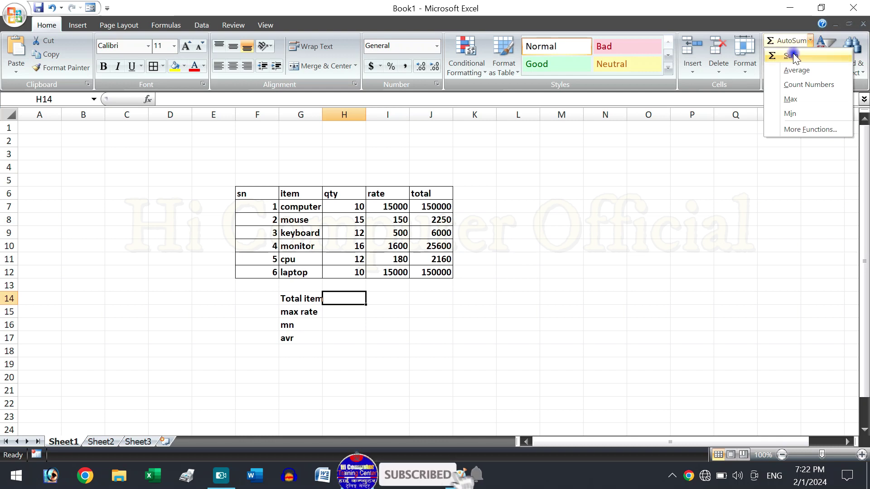
{"action": "left_click", "coordinate": [794, 56]}
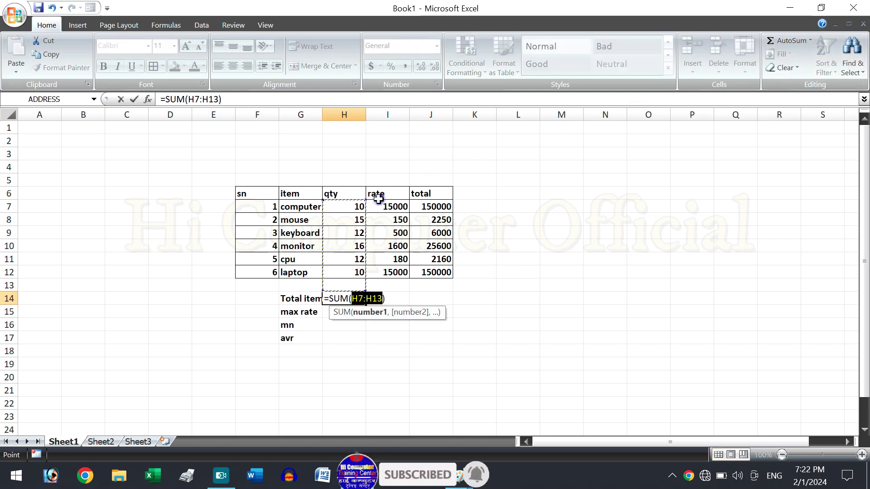
{"action": "left_click_drag", "start_coordinate": [355, 206], "coordinate": [353, 268]}
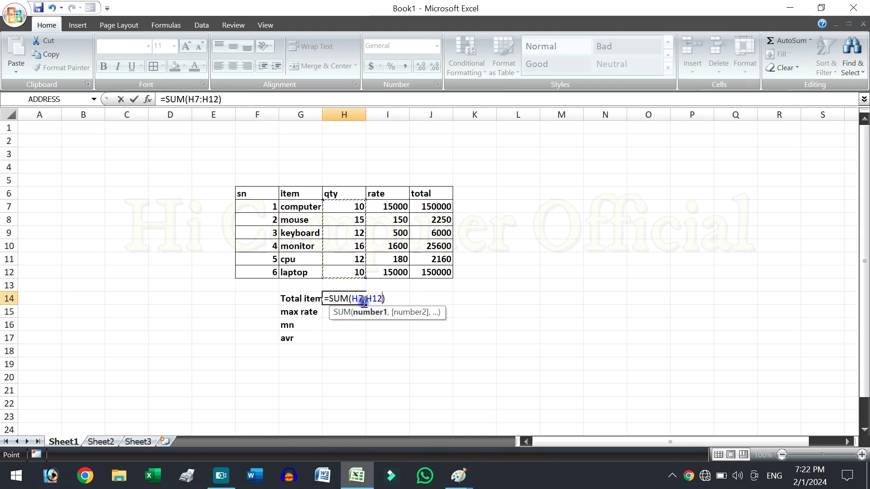
{"action": "key", "text": "Return"}
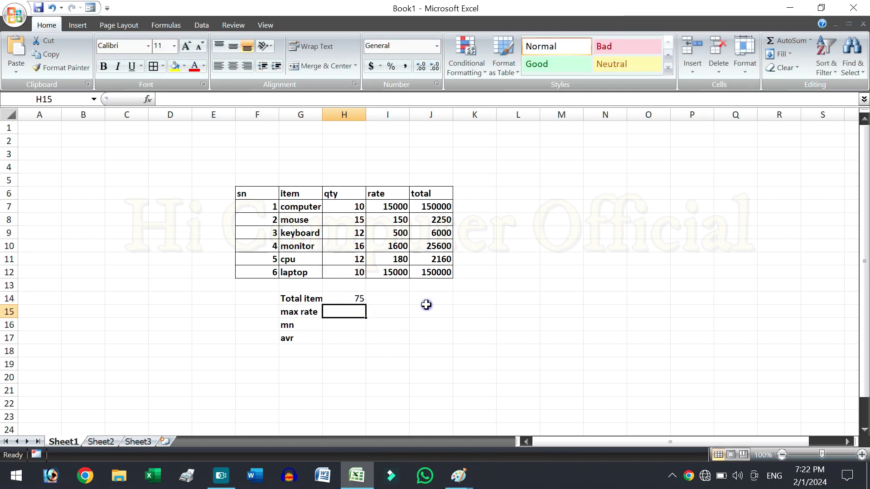
{"action": "left_click", "coordinate": [352, 298]}
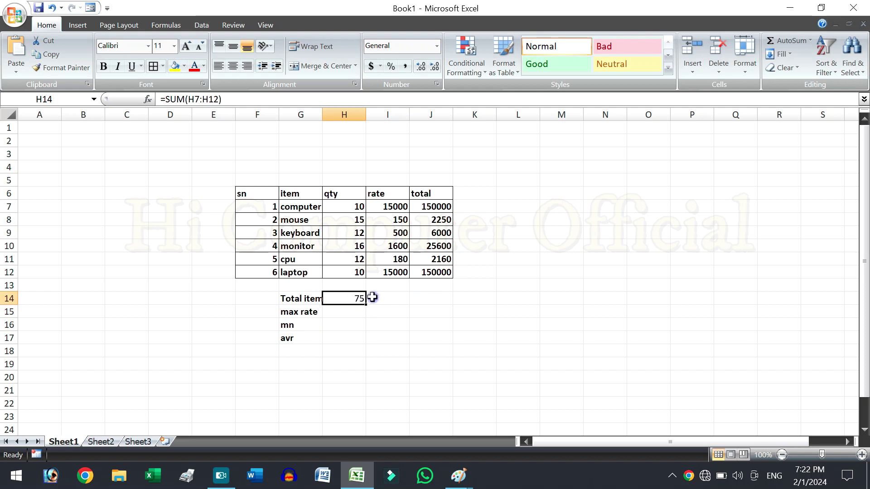
{"action": "left_click_drag", "start_coordinate": [366, 305], "coordinate": [435, 306]}
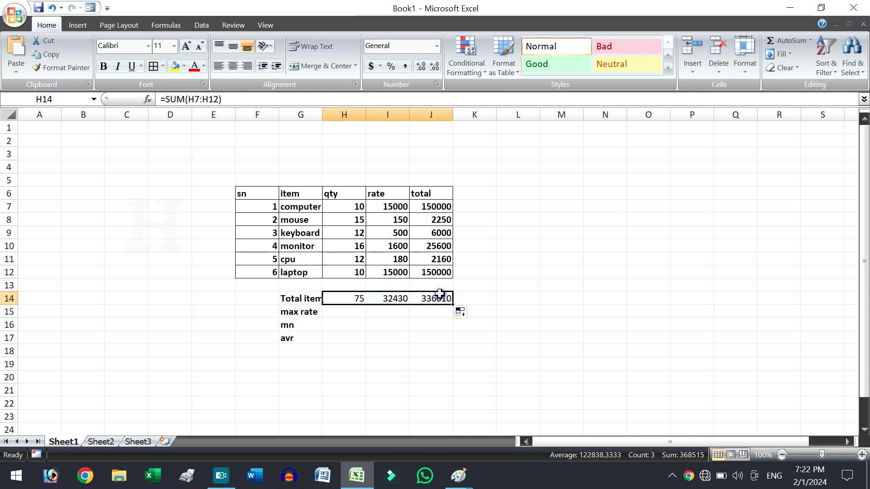
- Review the SUM formulas in H14:J14 and the total formulas in J7 and J12
{"action": "left_click", "coordinate": [348, 296]}
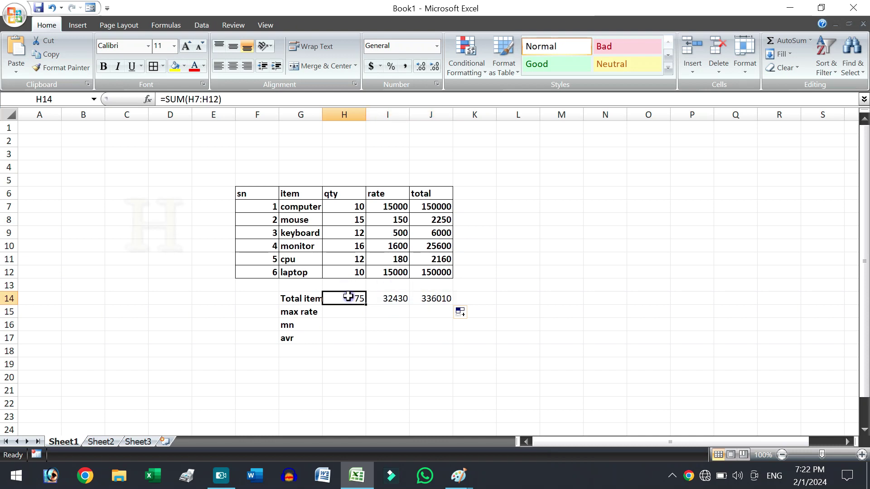
{"action": "left_click", "coordinate": [393, 301]}
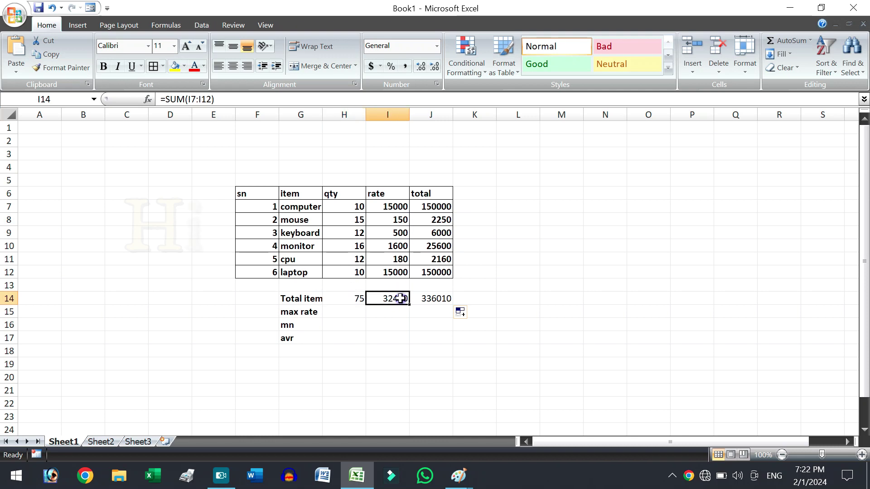
{"action": "left_click", "coordinate": [428, 299]}
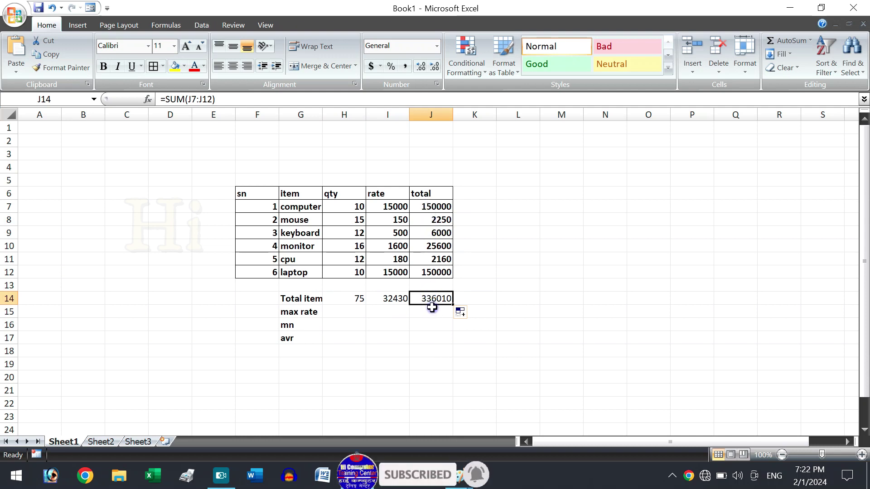
{"action": "left_click", "coordinate": [439, 208]}
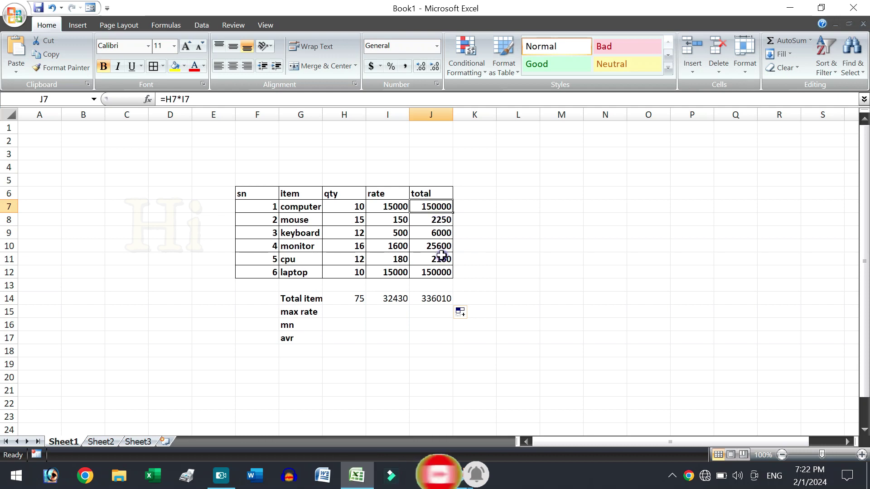
{"action": "left_click", "coordinate": [446, 274]}
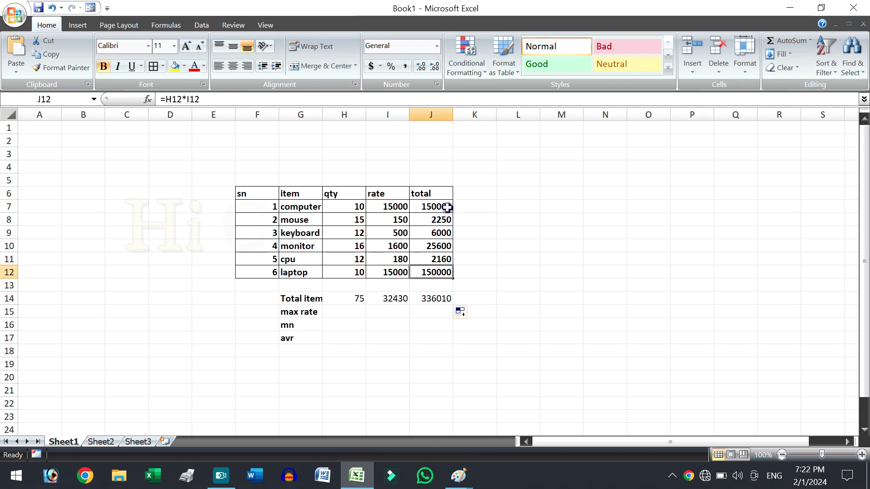
{"action": "left_click", "coordinate": [352, 312]}
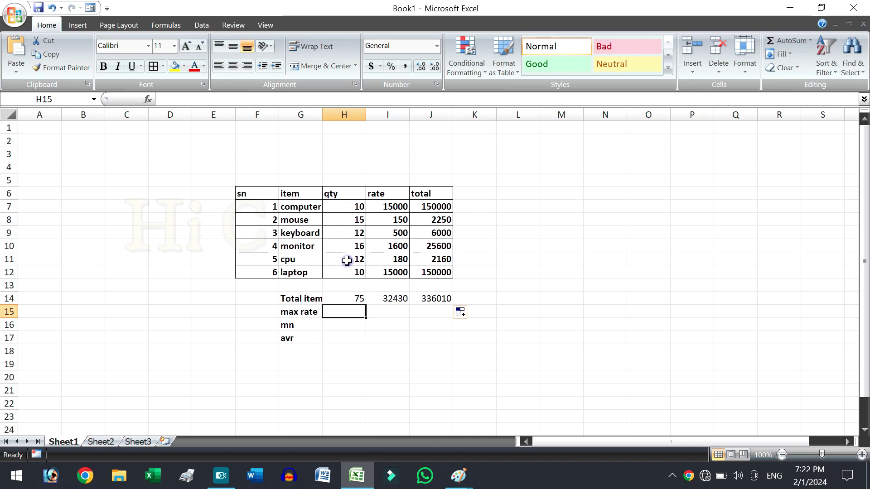
- Put =MAX(H7:H12) in H15 via AutoSum, showing the largest qty, 16
{"action": "left_click", "coordinate": [810, 40]}
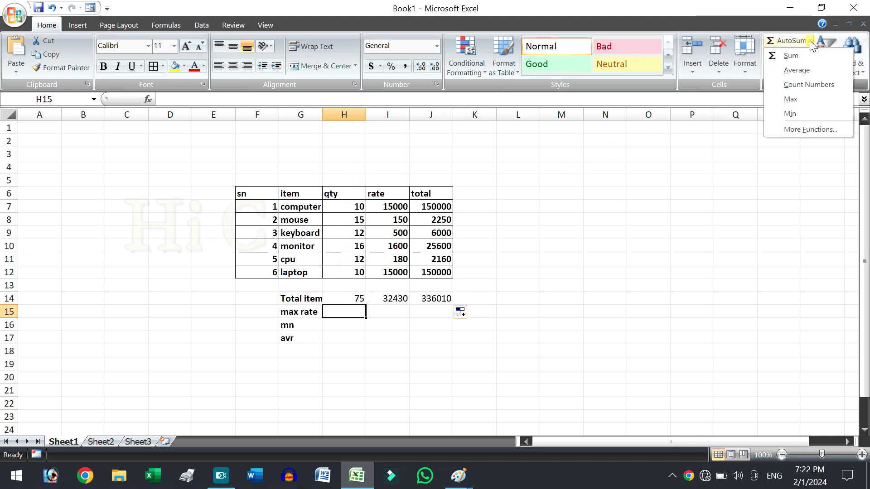
{"action": "left_click", "coordinate": [797, 100]}
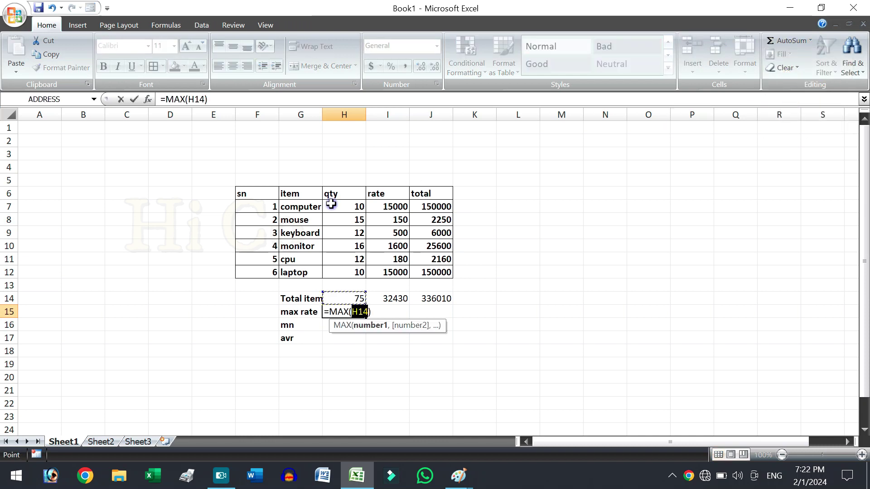
{"action": "left_click_drag", "start_coordinate": [341, 206], "coordinate": [341, 273]}
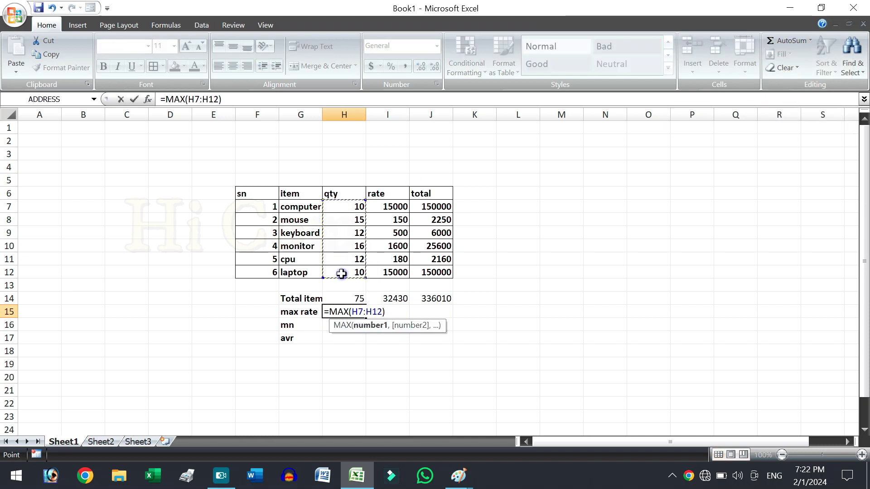
{"action": "key", "text": "Return"}
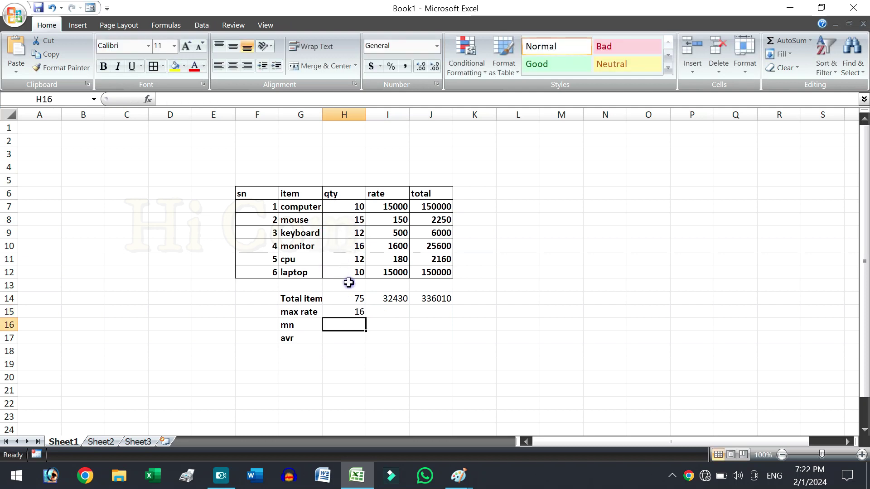
{"action": "left_click", "coordinate": [352, 308]}
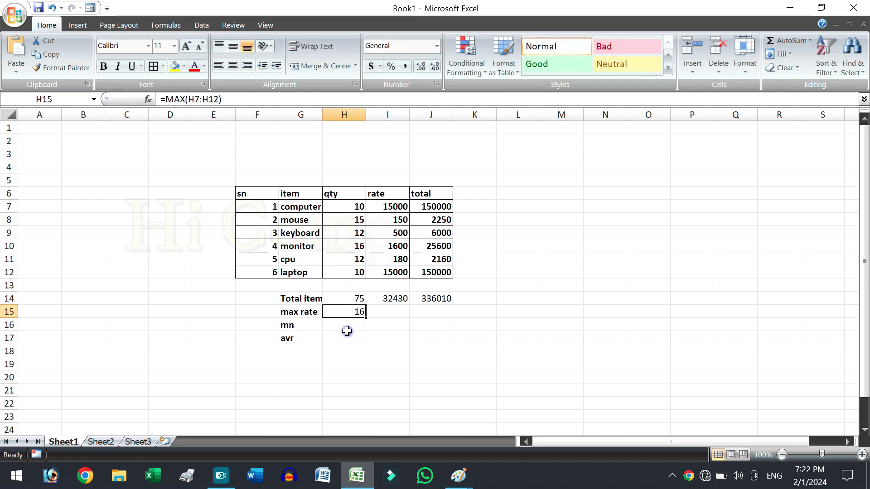
{"action": "left_click", "coordinate": [347, 327]}
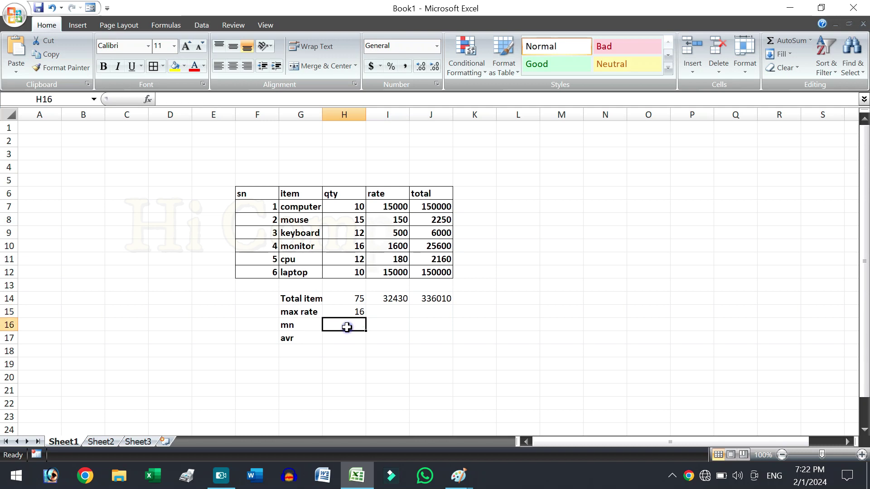
- Put =MIN(H7:H12) in H16 via AutoSum, showing the smallest qty, 10
{"action": "left_click", "coordinate": [810, 41]}
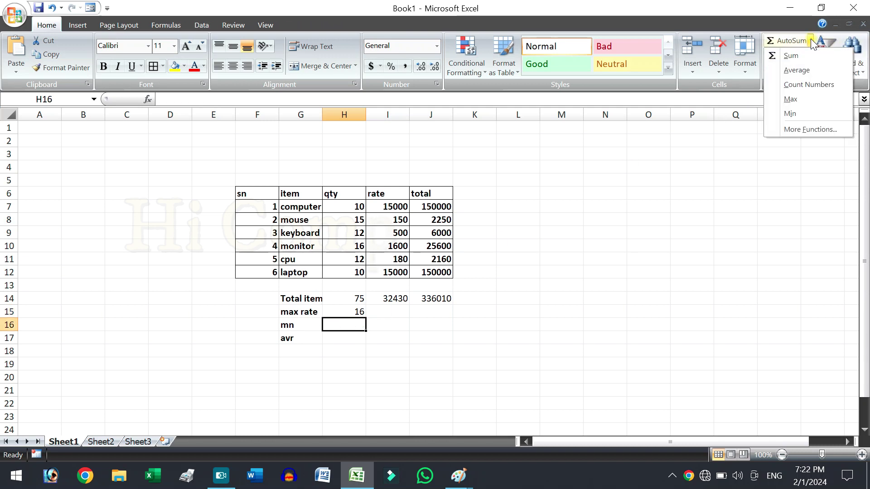
{"action": "left_click", "coordinate": [791, 113]}
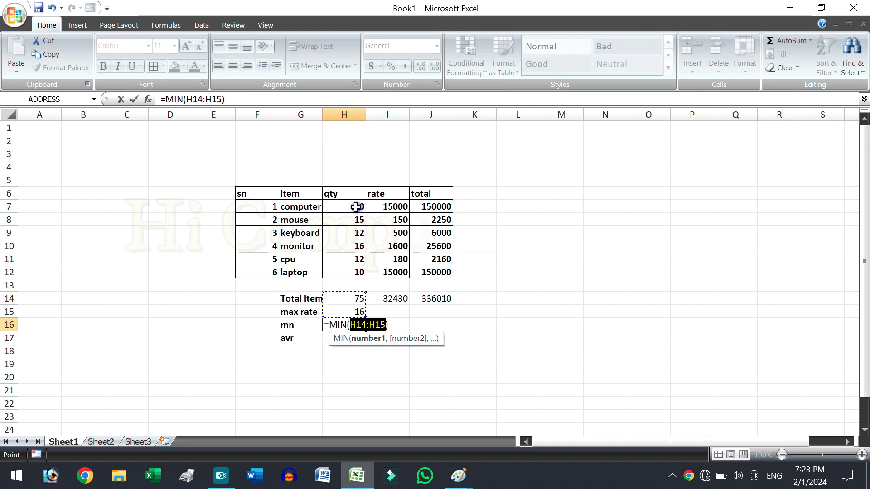
{"action": "left_click_drag", "start_coordinate": [356, 207], "coordinate": [352, 271]}
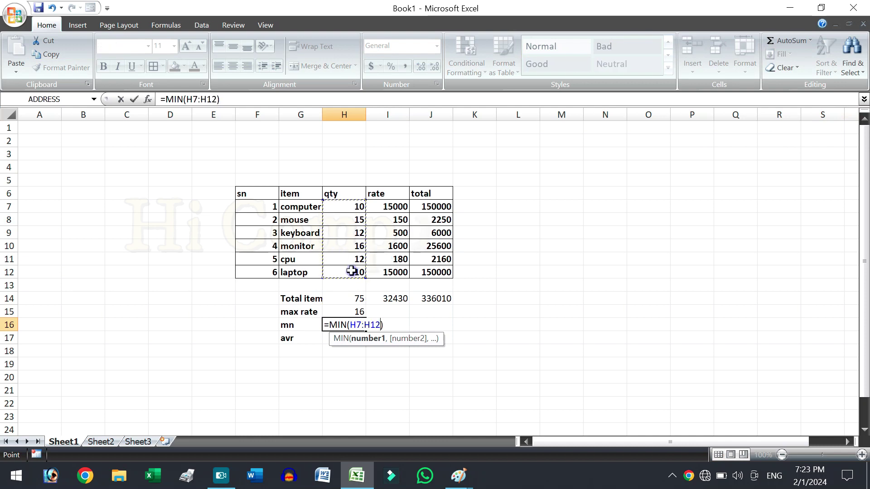
{"action": "key", "text": "Return"}
{"action": "left_click", "coordinate": [350, 325]}
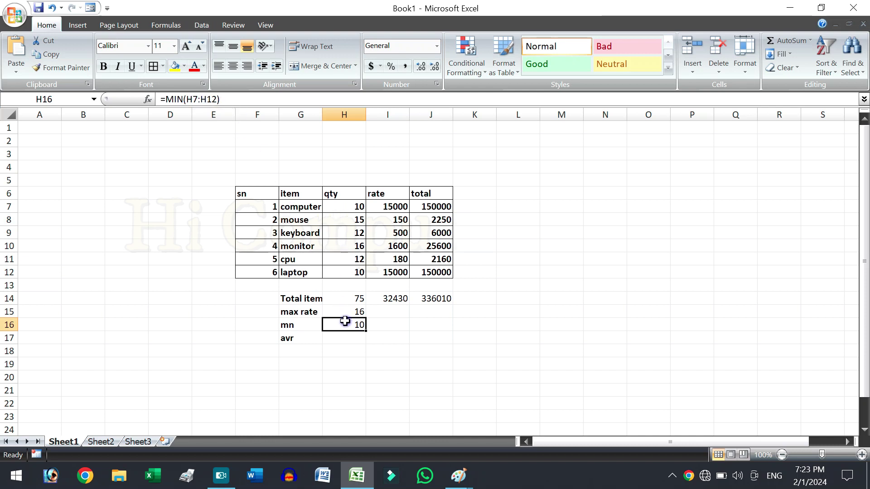
- Re-enter the mouse quantity in H8 until it reads 10, making its total 1500
{"action": "left_click", "coordinate": [347, 217]}
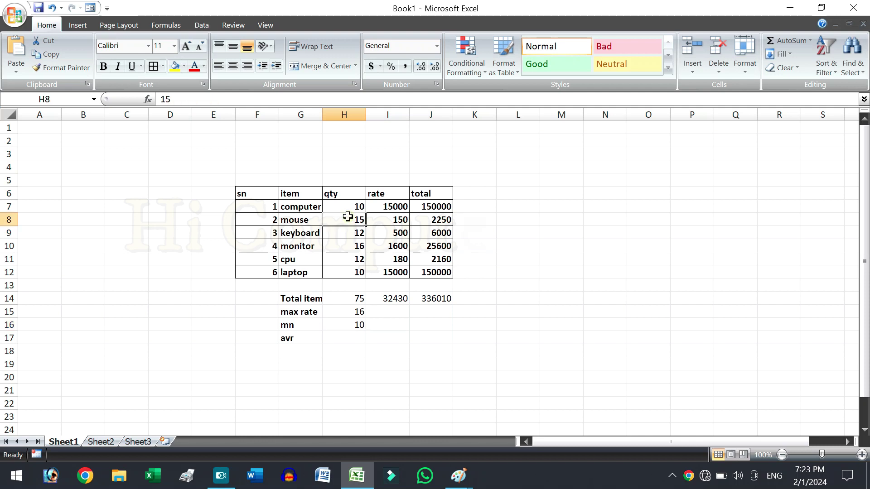
{"action": "type", "text": "5"}
{"action": "key", "text": "Return"}
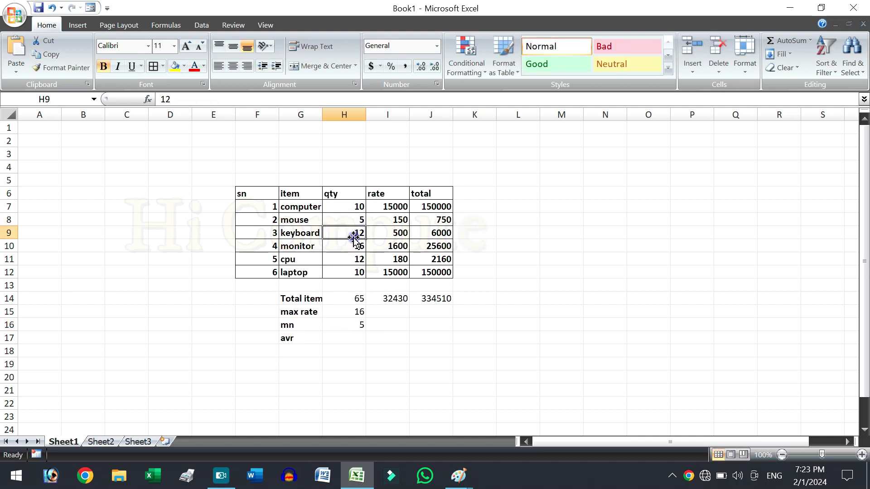
{"action": "left_click", "coordinate": [352, 218]}
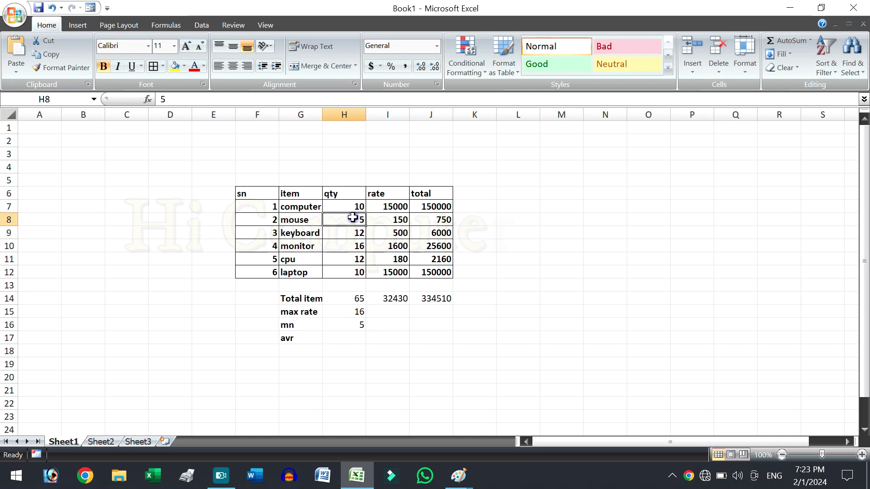
{"action": "type", "text": "150"}
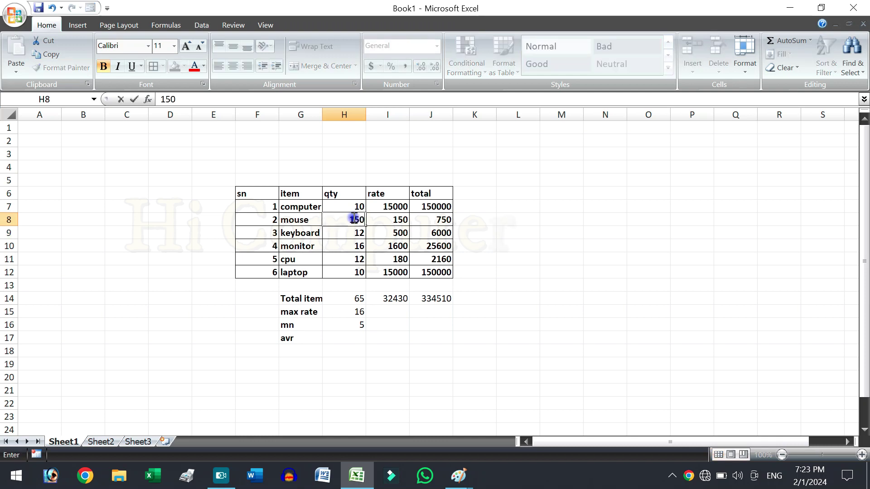
{"action": "key", "text": "Return"}
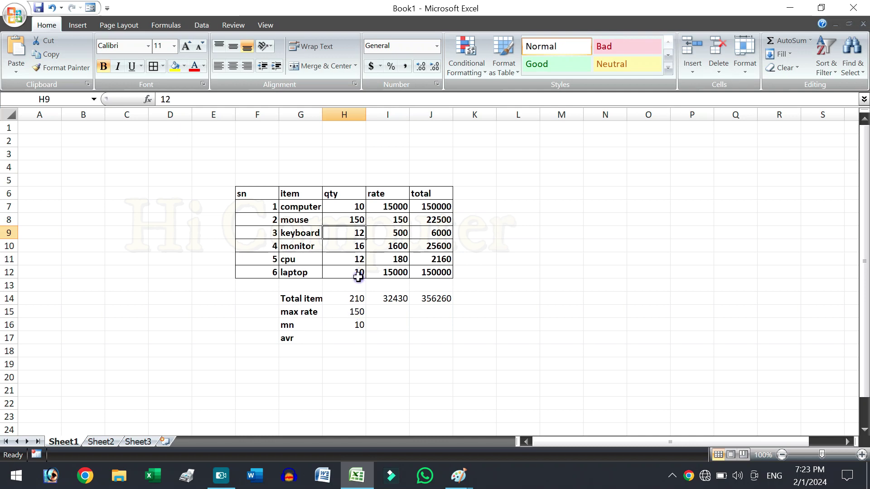
{"action": "left_click", "coordinate": [354, 222]}
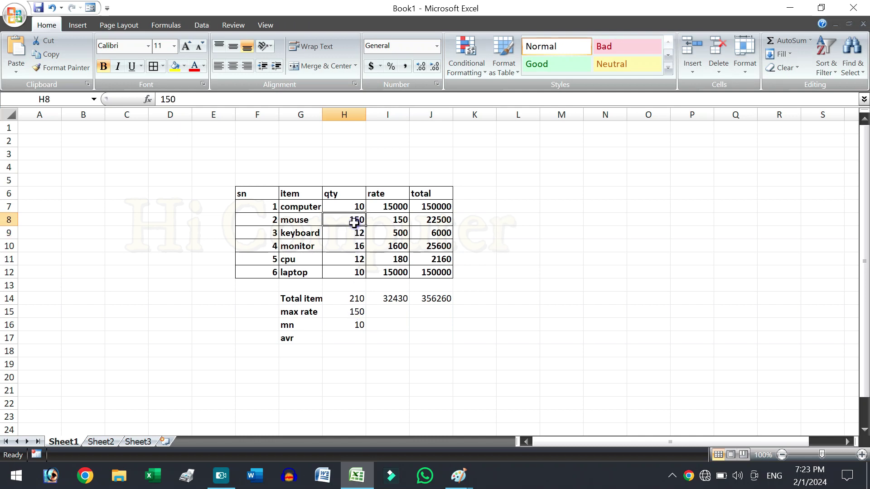
{"action": "type", "text": "10"}
{"action": "key", "text": "Return"}
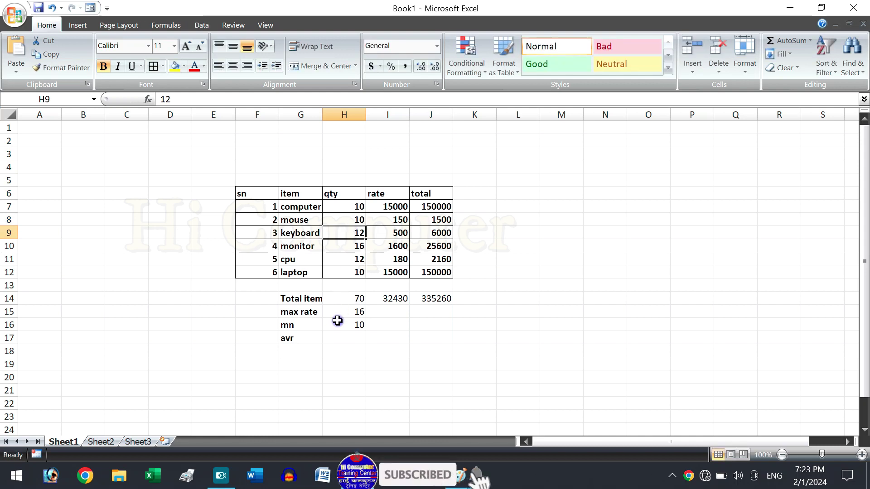
{"action": "left_click", "coordinate": [340, 340]}
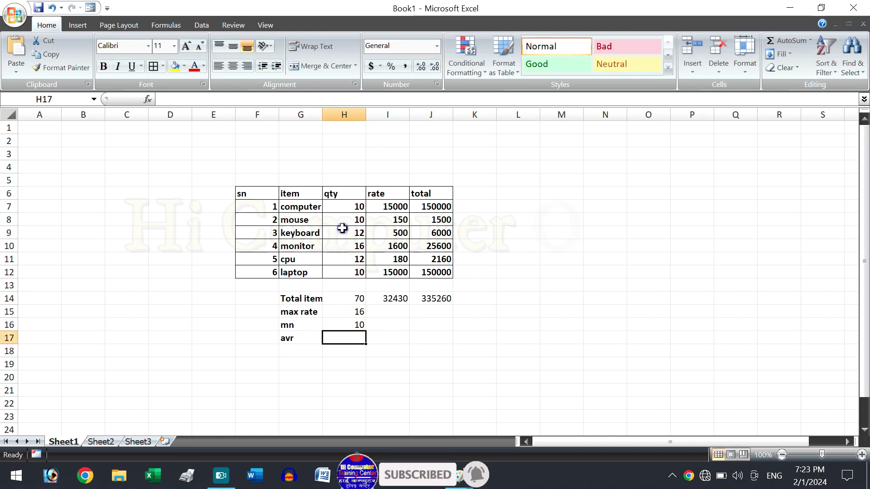
- Insert an AutoSum Average of qty H7:H12 in H17, giving 11.66667
{"action": "left_click", "coordinate": [810, 40]}
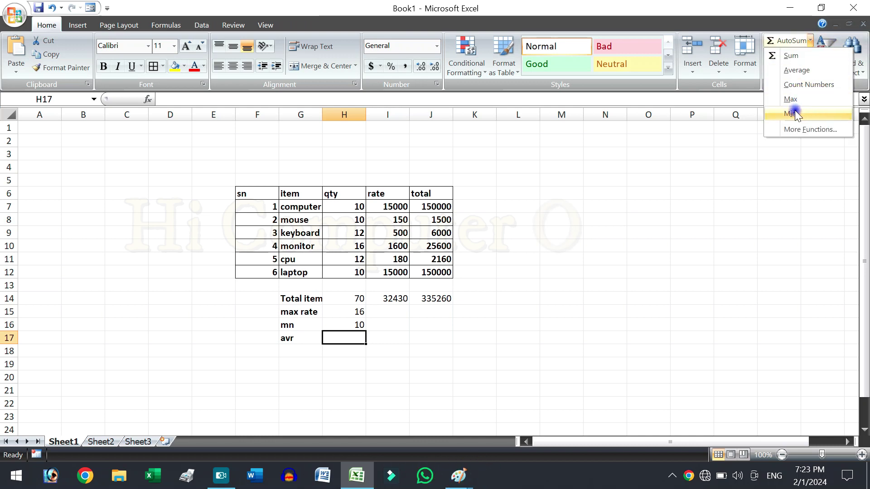
{"action": "left_click", "coordinate": [796, 70]}
{"action": "left_click_drag", "start_coordinate": [347, 207], "coordinate": [342, 267]}
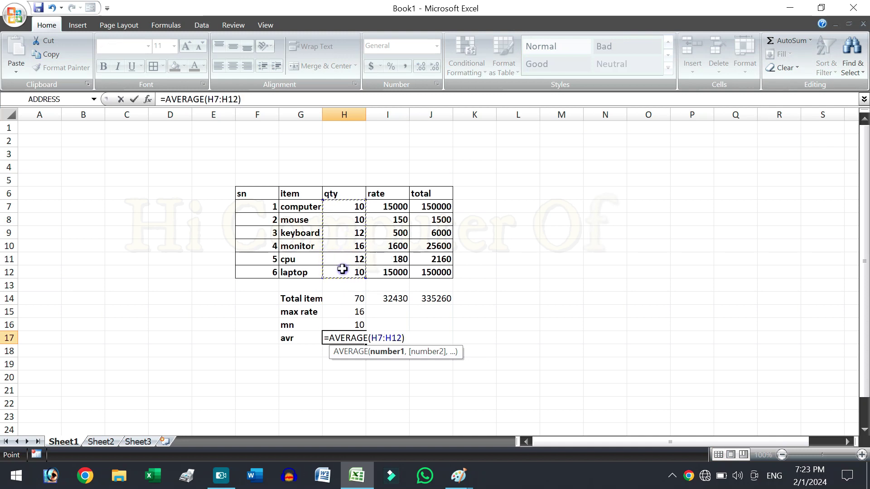
{"action": "key", "text": "Return"}
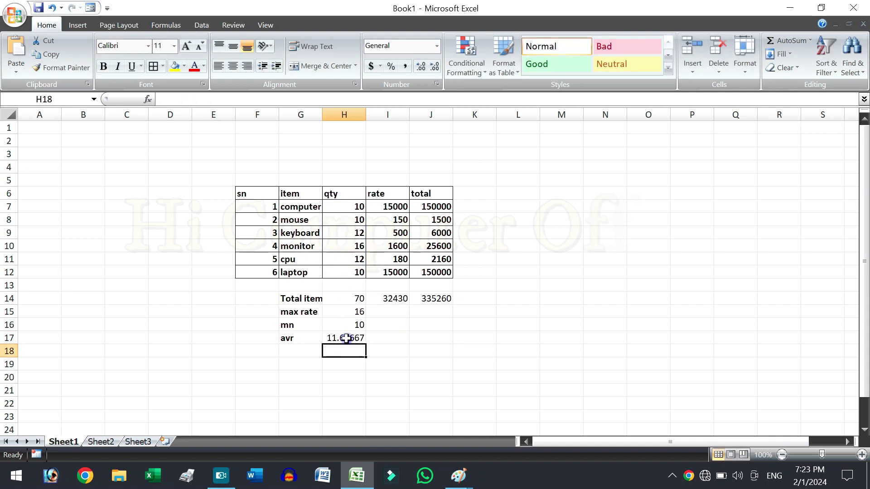
{"action": "left_click", "coordinate": [346, 338]}
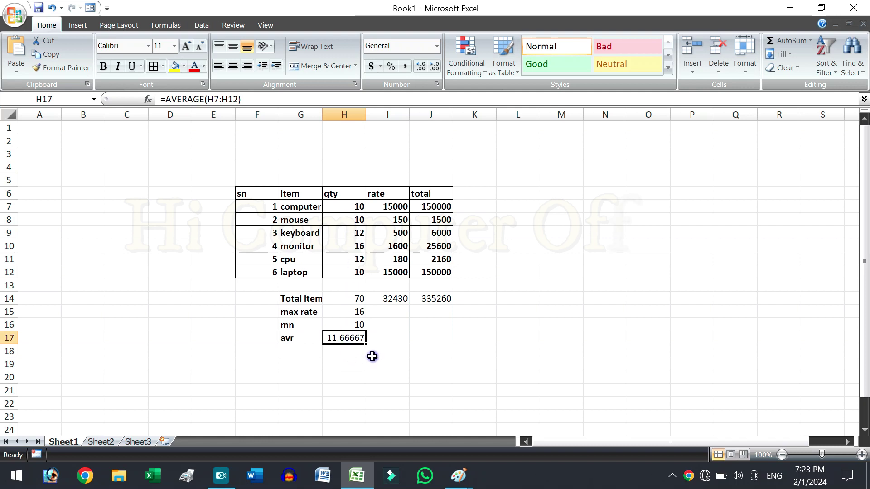
- Fill the max, min and average results from H15:H17 right across the rate and total columns
{"action": "mouse_move", "coordinate": [357, 311]}
{"action": "left_mouse_down"}
{"action": "mouse_move", "coordinate": [358, 334]}
{"action": "mouse_move", "coordinate": [453, 345]}
{"action": "left_mouse_up"}
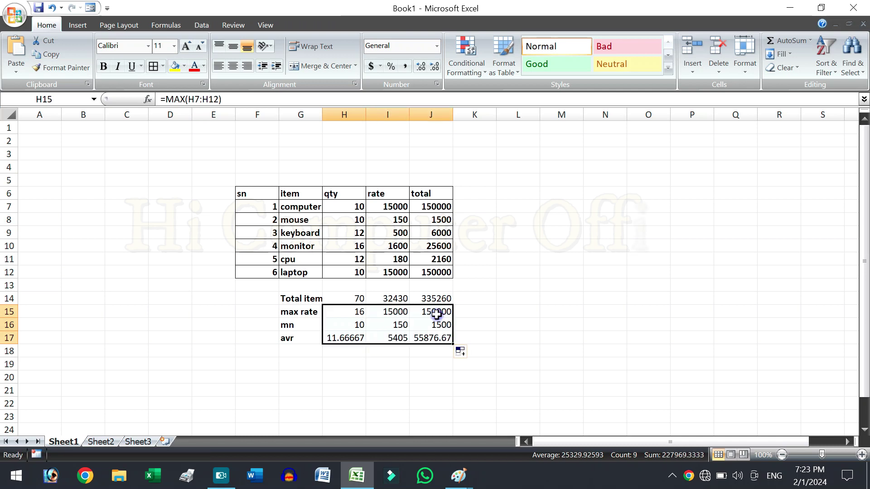
{"action": "double_click", "coordinate": [401, 315]}
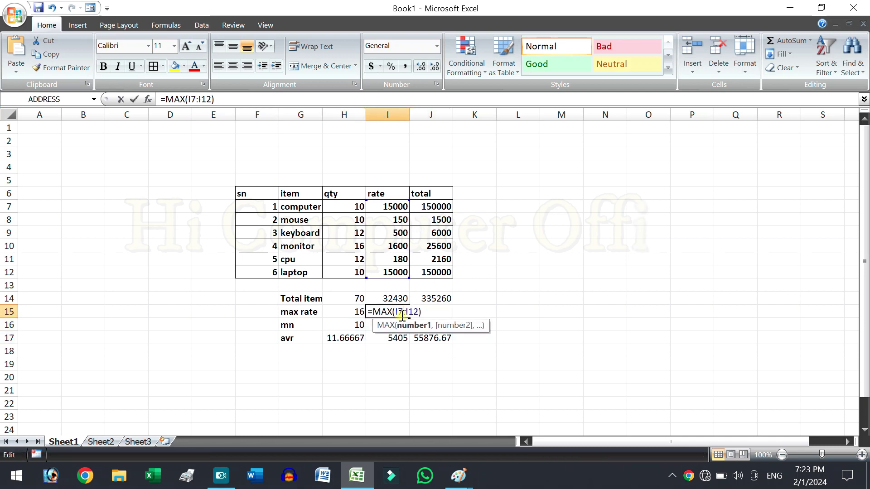
{"action": "key", "text": "Return"}
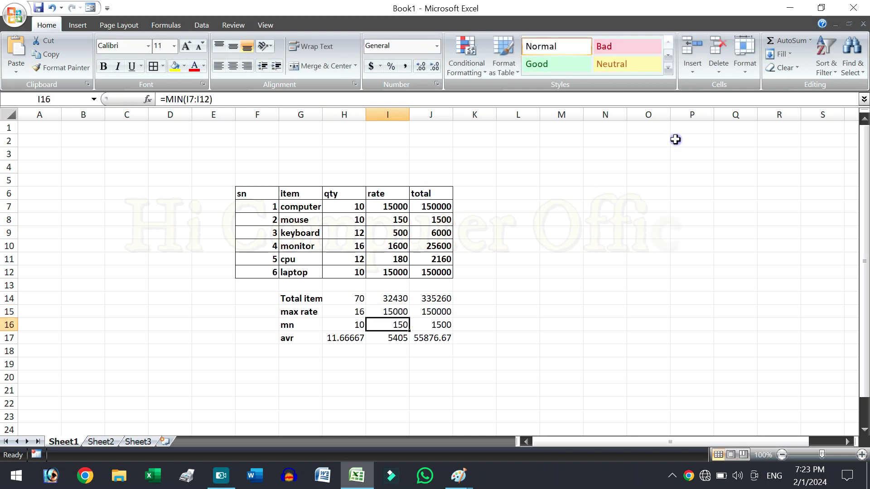
{"action": "left_click", "coordinate": [810, 41]}
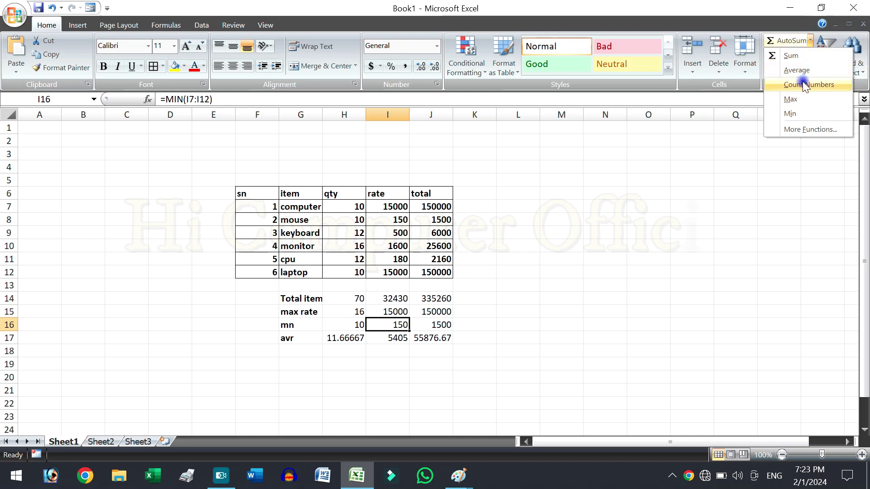
{"action": "left_click", "coordinate": [514, 288]}
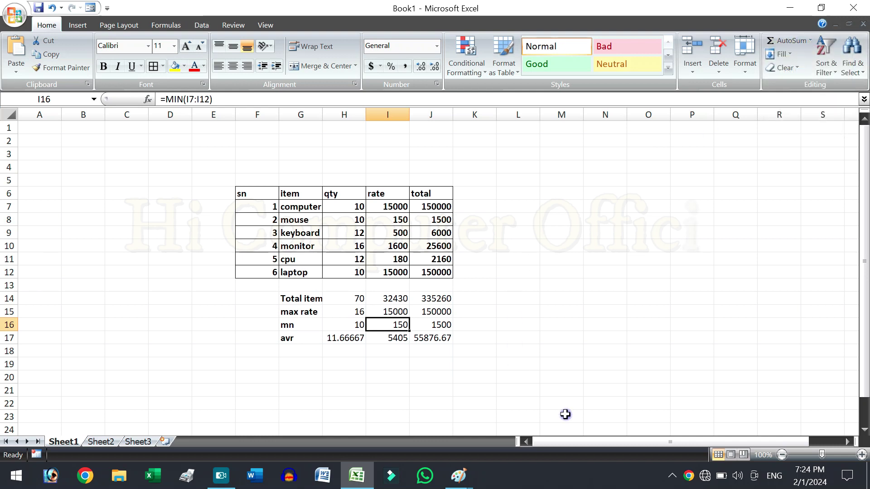
{"action": "key", "text": "F9"}
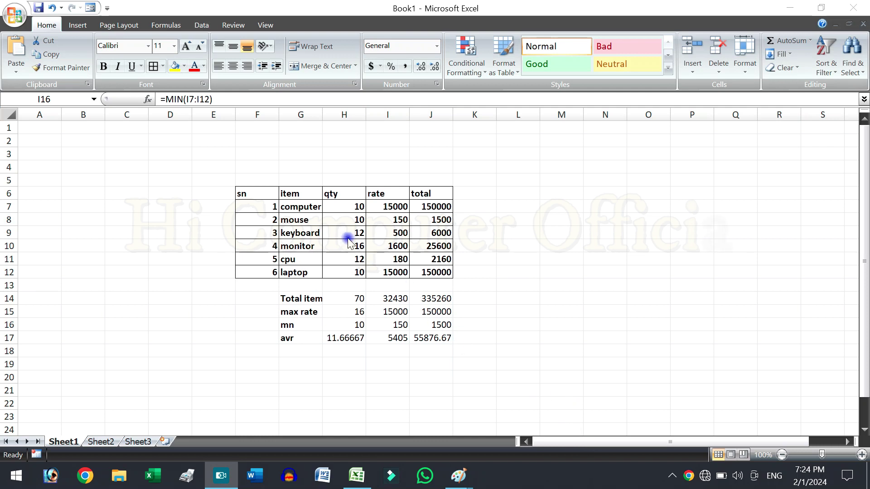
{"action": "left_click", "coordinate": [353, 220]}
- Enter the label 'count' in G19 for a new count row
{"action": "left_click_drag", "start_coordinate": [349, 209], "coordinate": [349, 269]}
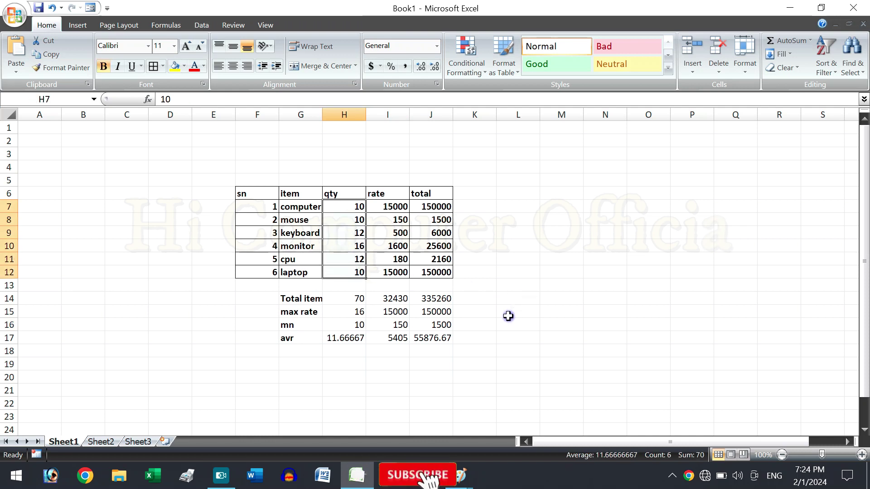
{"action": "left_click", "coordinate": [288, 366]}
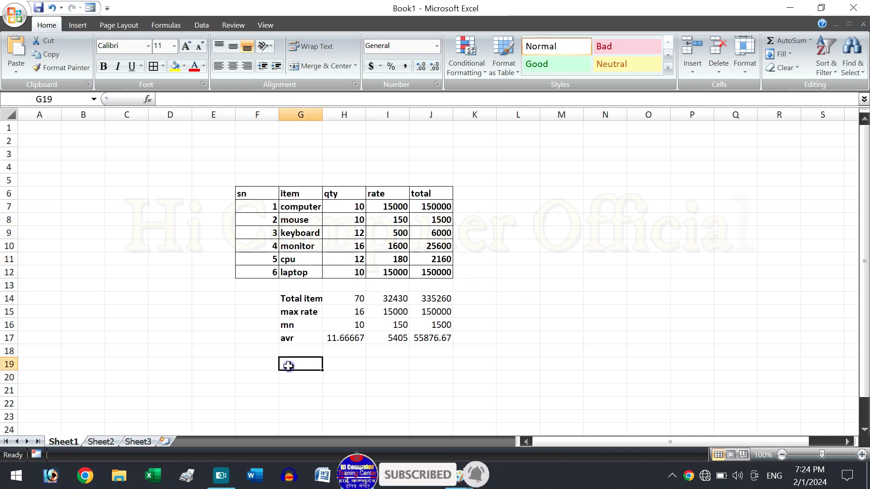
{"action": "type", "text": "count"}
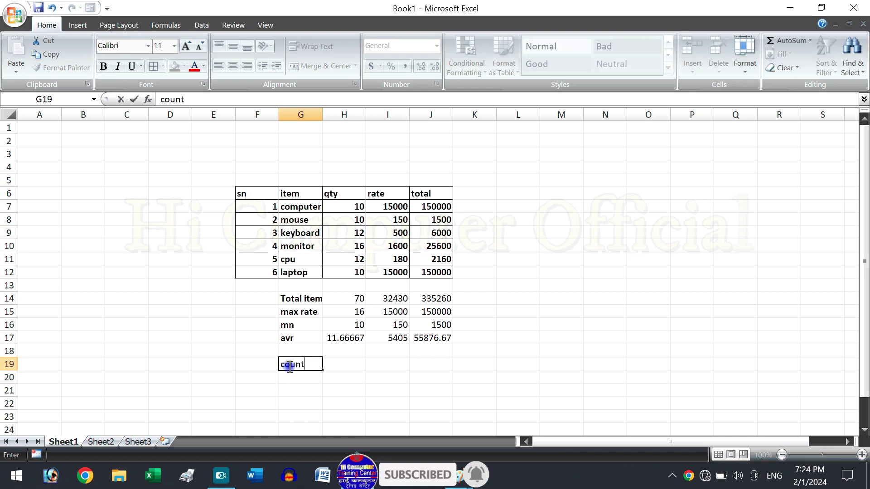
{"action": "key", "text": "Return"}
- Put COUNT(H7:H12) in H19 and fill it across to J19, each showing 6
{"action": "left_click", "coordinate": [345, 362]}
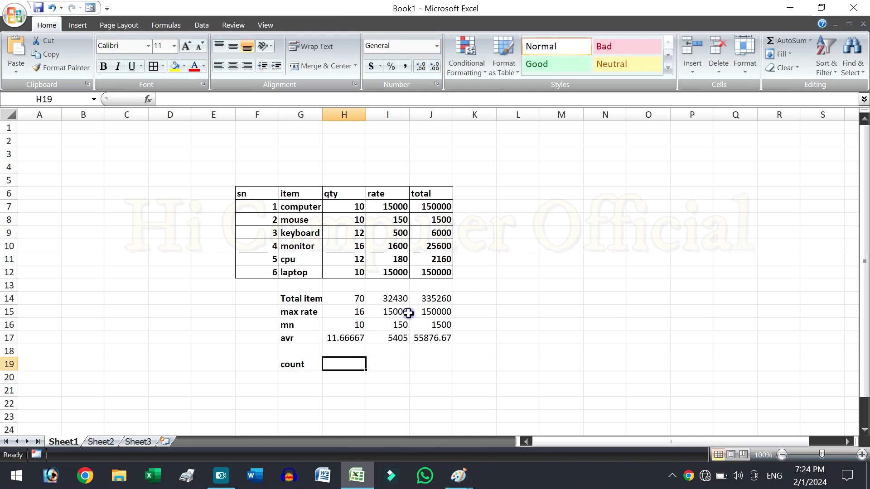
{"action": "left_click", "coordinate": [811, 42]}
{"action": "left_click", "coordinate": [801, 86]}
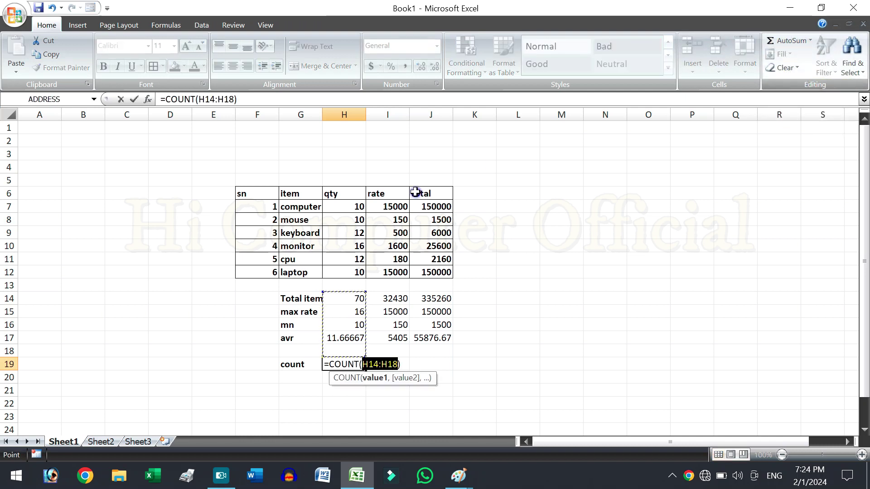
{"action": "left_click_drag", "start_coordinate": [352, 204], "coordinate": [347, 268]}
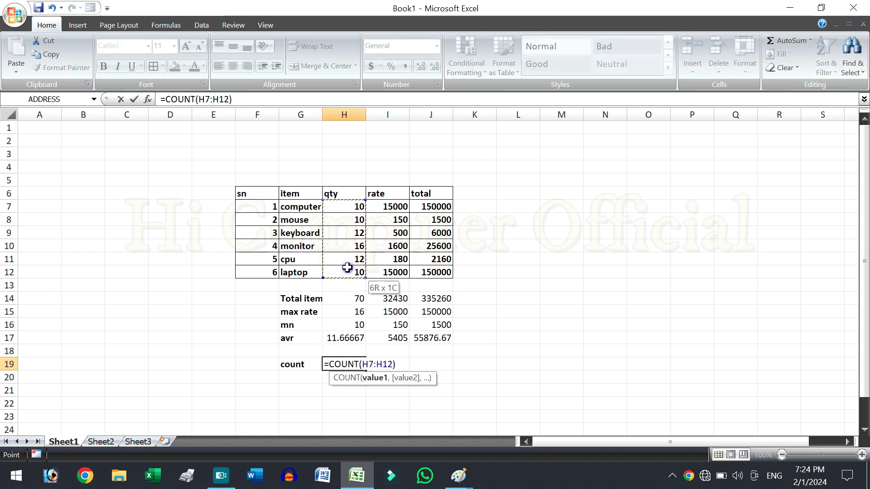
{"action": "key", "text": "Return"}
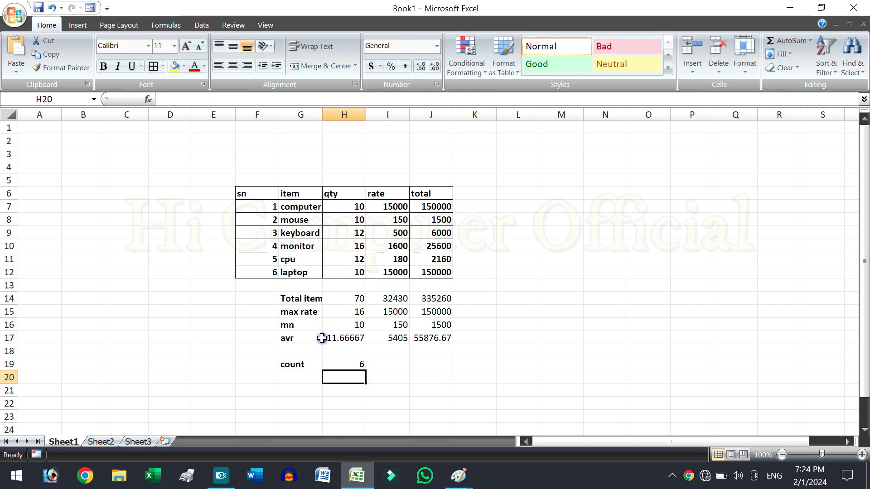
{"action": "left_click", "coordinate": [355, 358]}
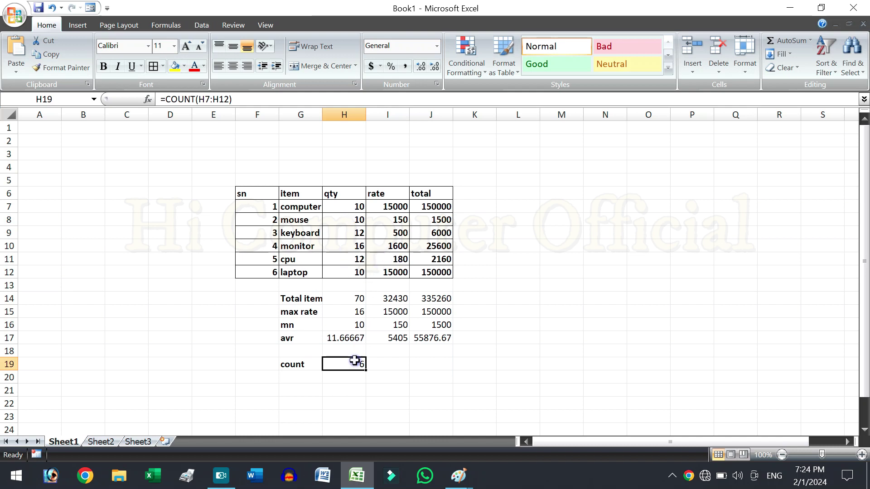
{"action": "left_click_drag", "start_coordinate": [367, 370], "coordinate": [440, 377]}
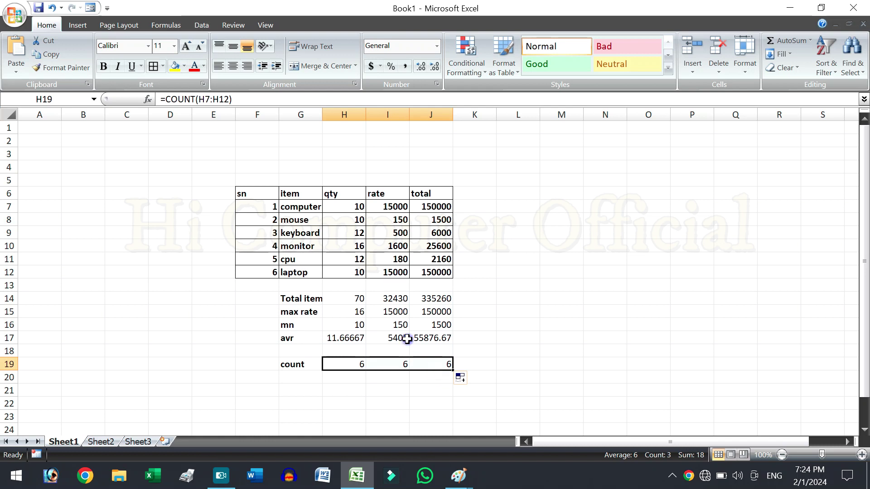
{"action": "left_click", "coordinate": [347, 375]}
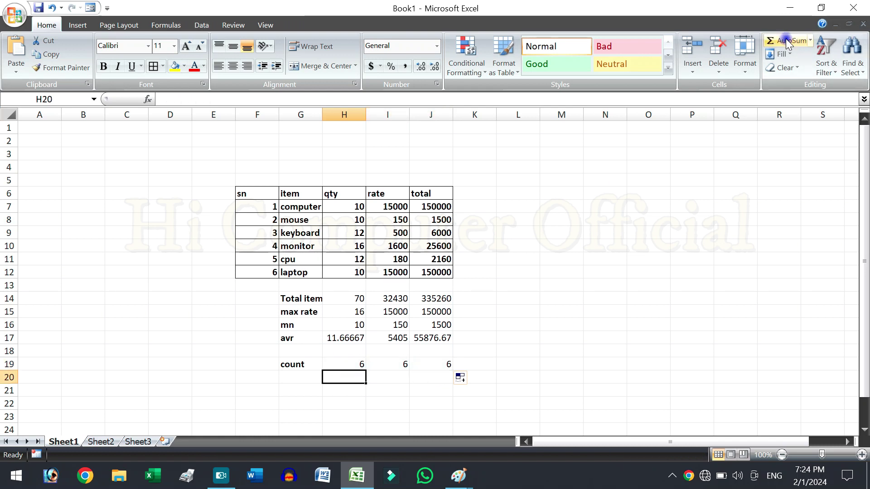
{"action": "left_click", "coordinate": [811, 40]}
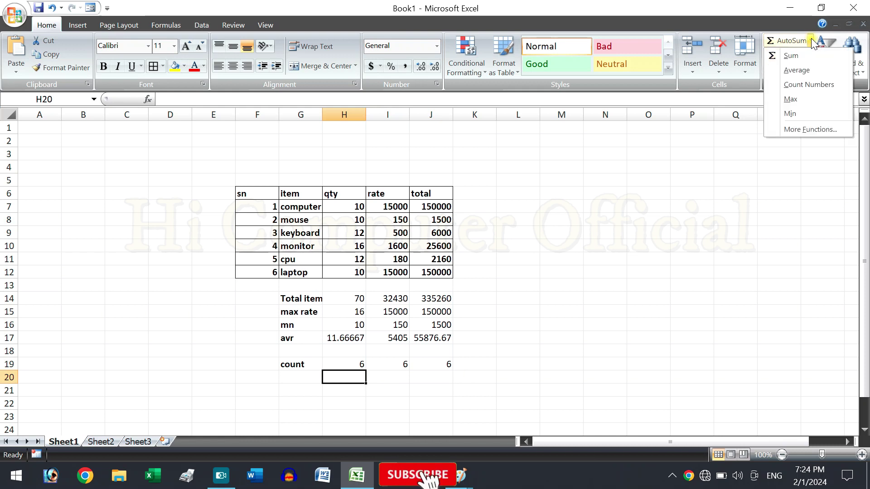
- Enter =COUNT(H7:J12) in H20, giving 18
{"action": "left_click", "coordinate": [809, 85]}
{"action": "left_click_drag", "start_coordinate": [354, 208], "coordinate": [422, 272]}
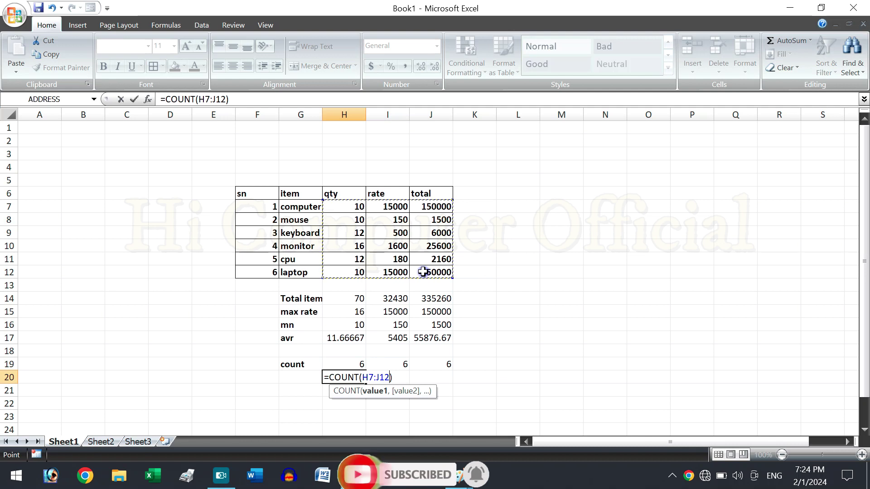
{"action": "key", "text": "Return"}
{"action": "left_click", "coordinate": [356, 380]}
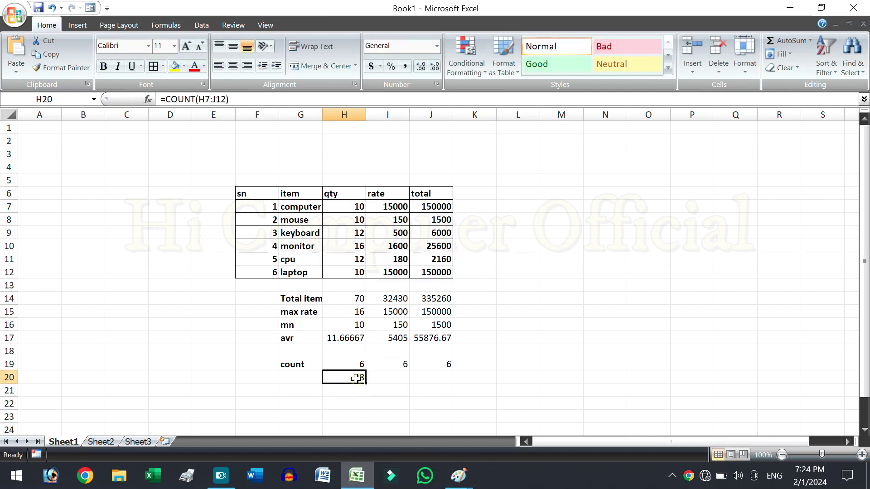
- Add COUNT(G7:J12) across the whole table in I20, also giving 18
{"action": "left_click", "coordinate": [383, 381]}
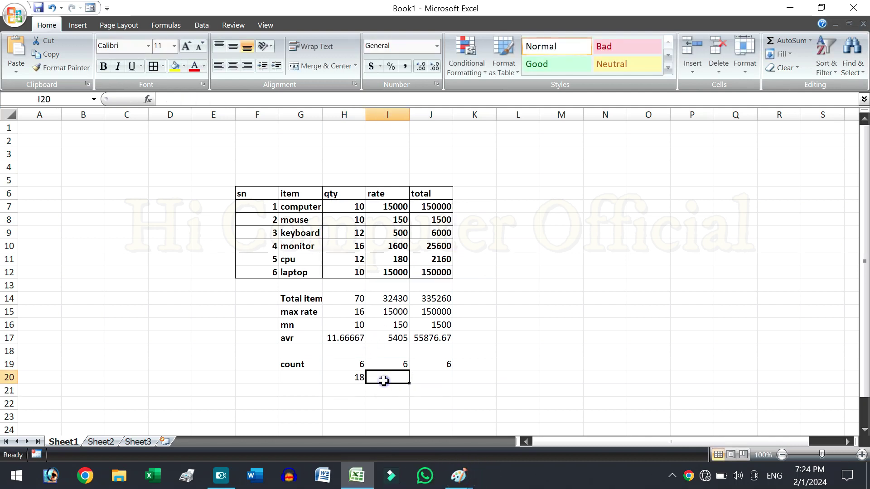
{"action": "left_click", "coordinate": [810, 42]}
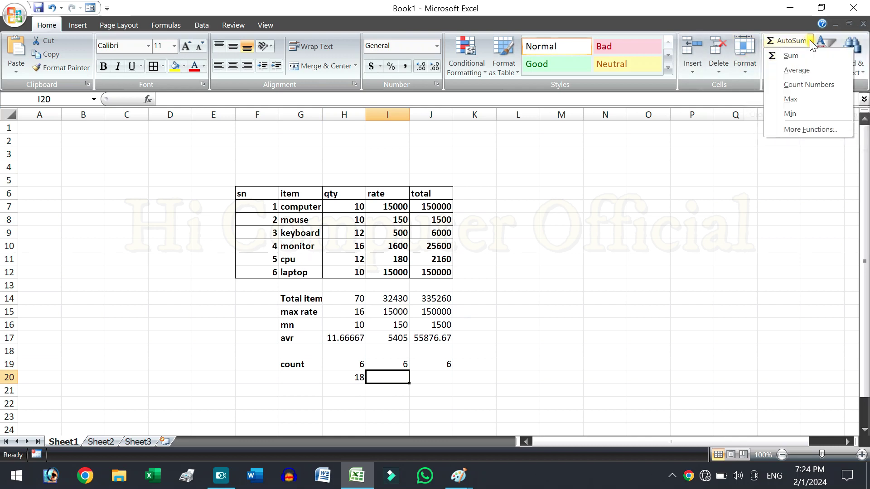
{"action": "left_click", "coordinate": [805, 86]}
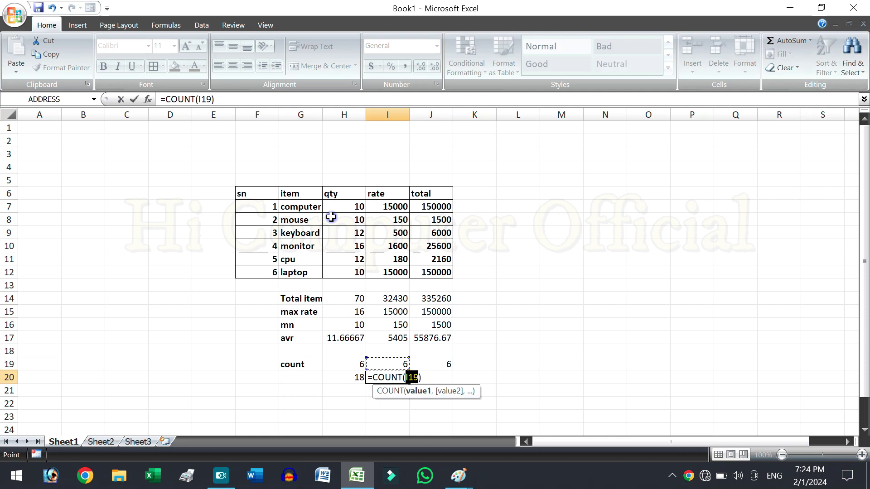
{"action": "left_click_drag", "start_coordinate": [299, 206], "coordinate": [415, 272]}
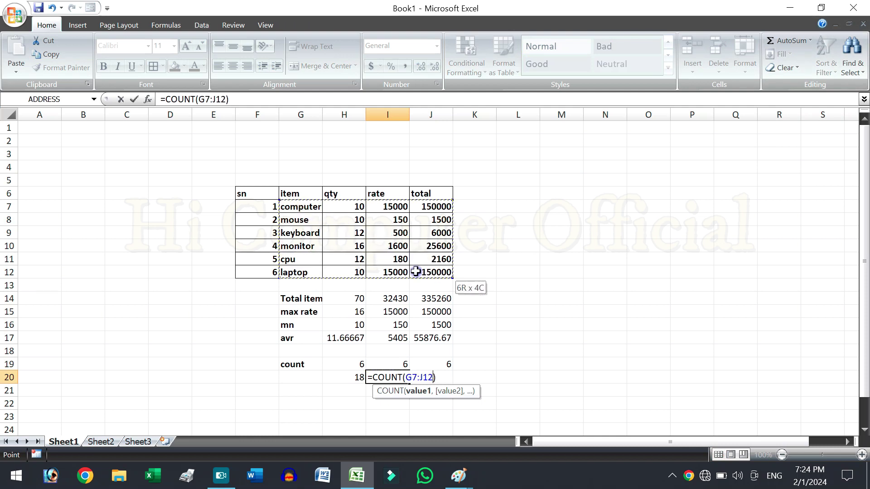
{"action": "key", "text": "Return"}
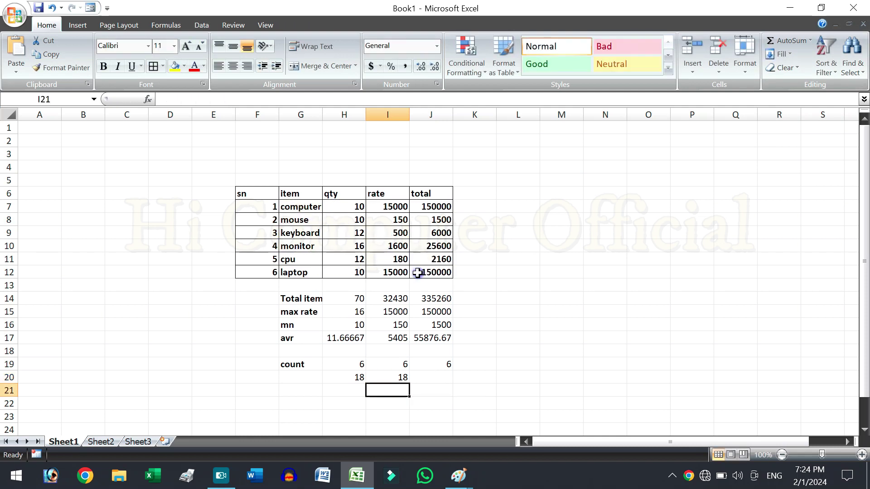
{"action": "left_click", "coordinate": [398, 375]}
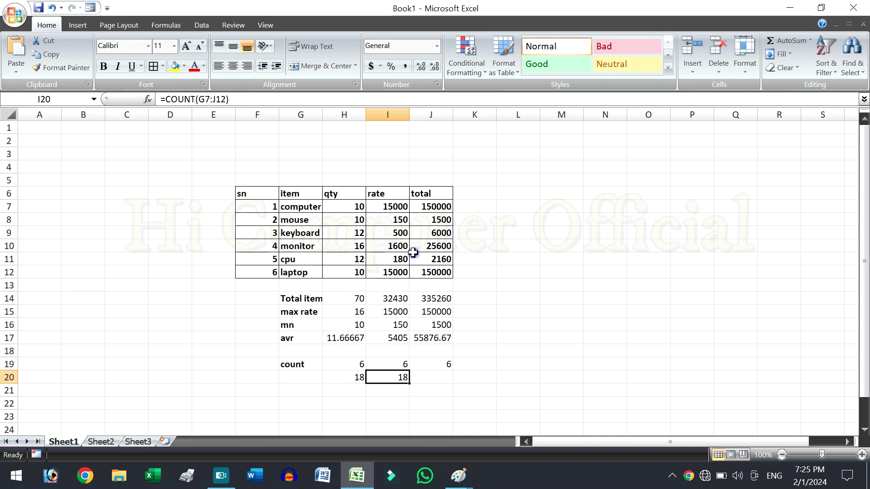
{"action": "left_click", "coordinate": [811, 41]}
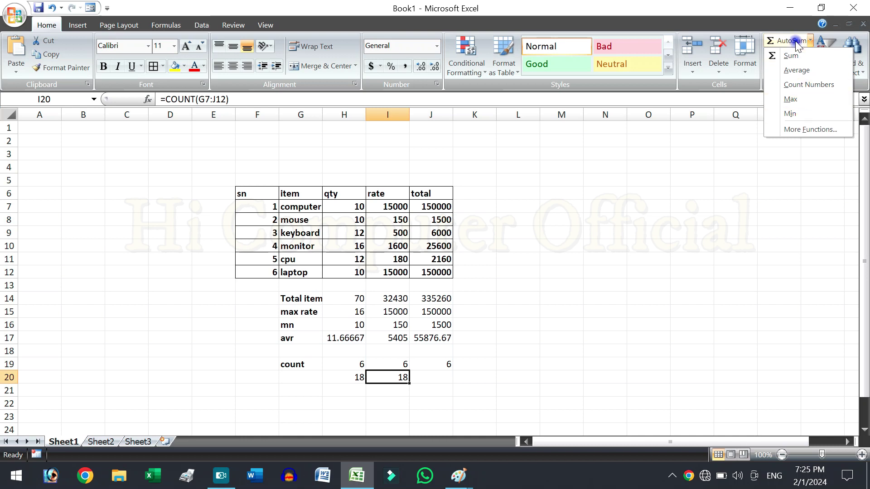
{"action": "left_click", "coordinate": [798, 130]}
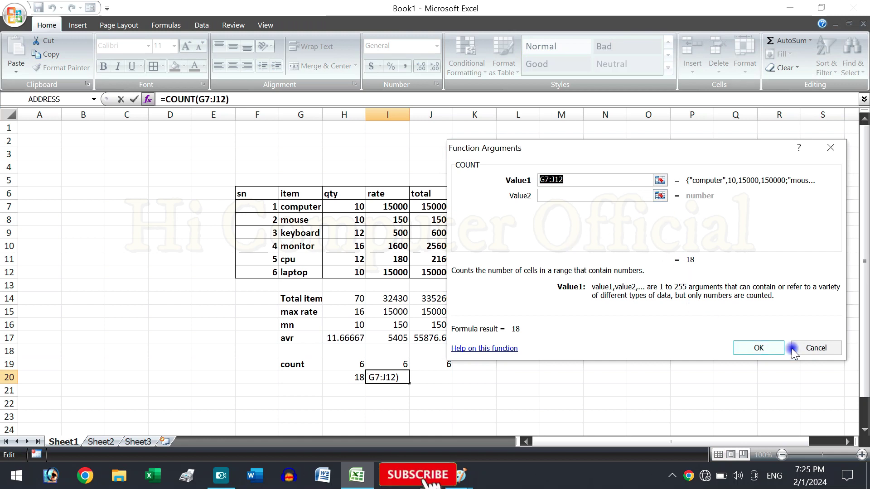
{"action": "left_click", "coordinate": [810, 347]}
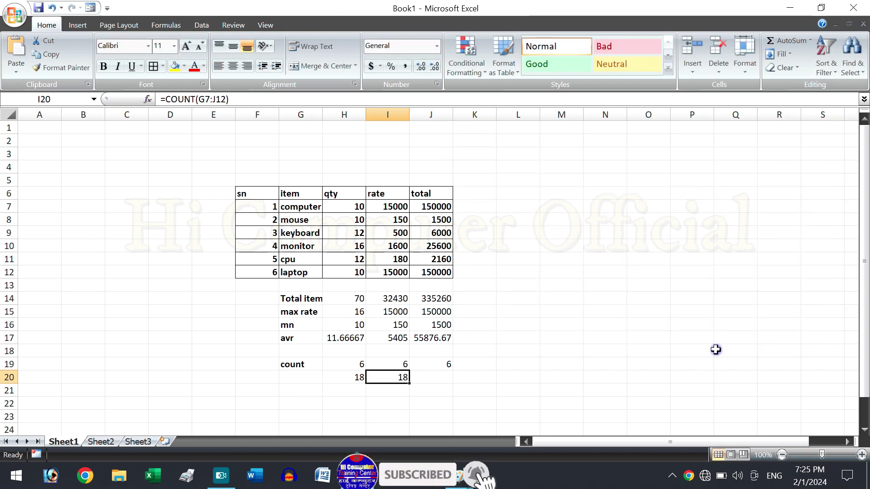
{"action": "left_click", "coordinate": [485, 348]}
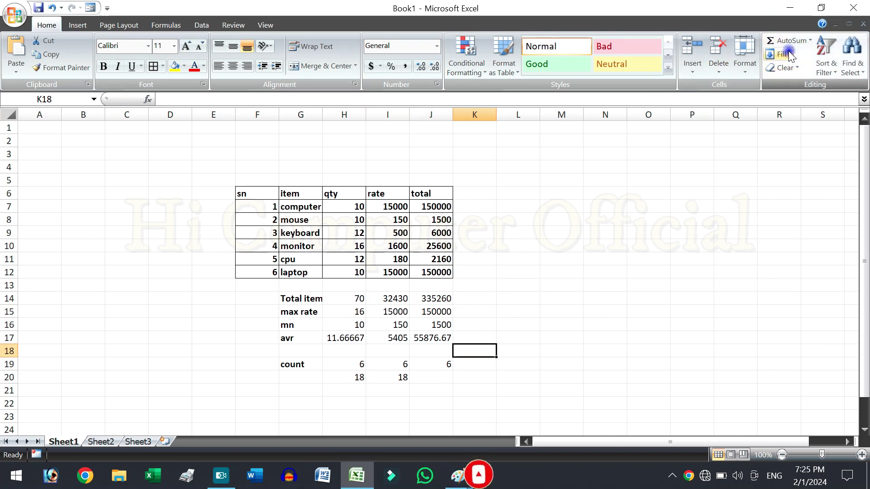
- Move the summary block G14:J20 over to L14:O20
{"action": "left_click", "coordinate": [788, 55]}
{"action": "left_click", "coordinate": [788, 54]}
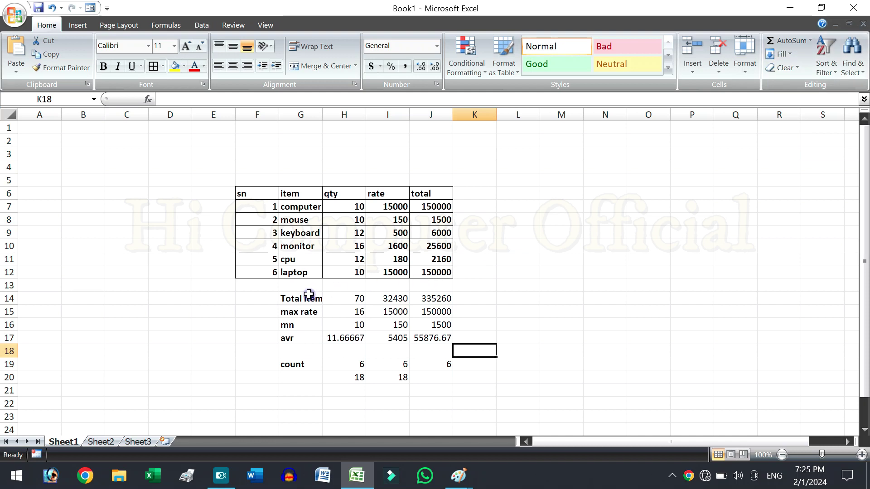
{"action": "left_click_drag", "start_coordinate": [308, 294], "coordinate": [424, 374]}
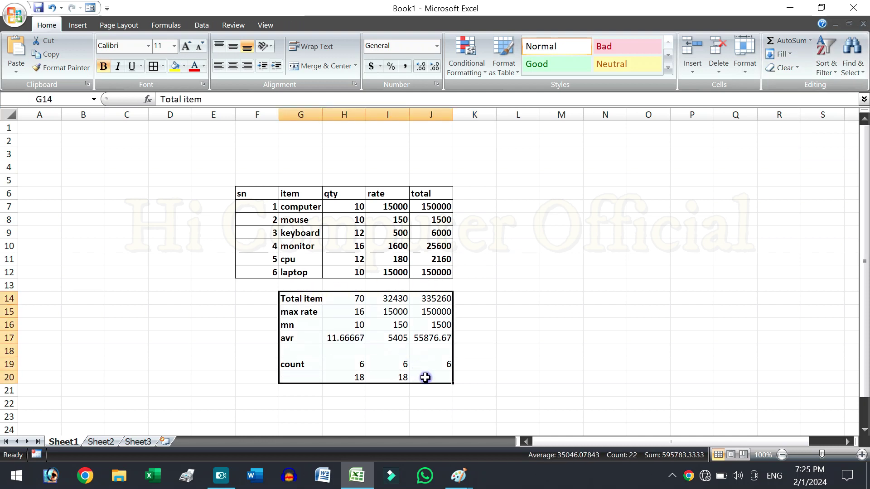
{"action": "left_click_drag", "start_coordinate": [409, 296], "coordinate": [588, 299]}
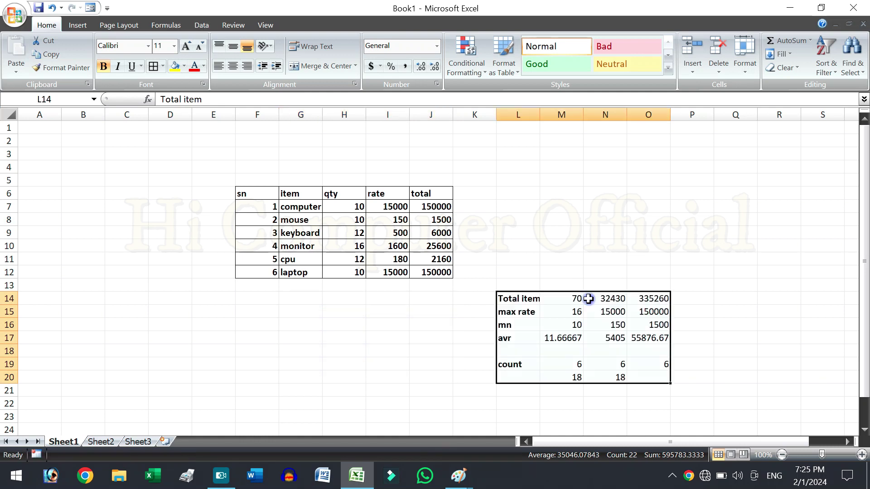
- Select row 13 across columns F to J below the item table
{"action": "left_click", "coordinate": [309, 297]}
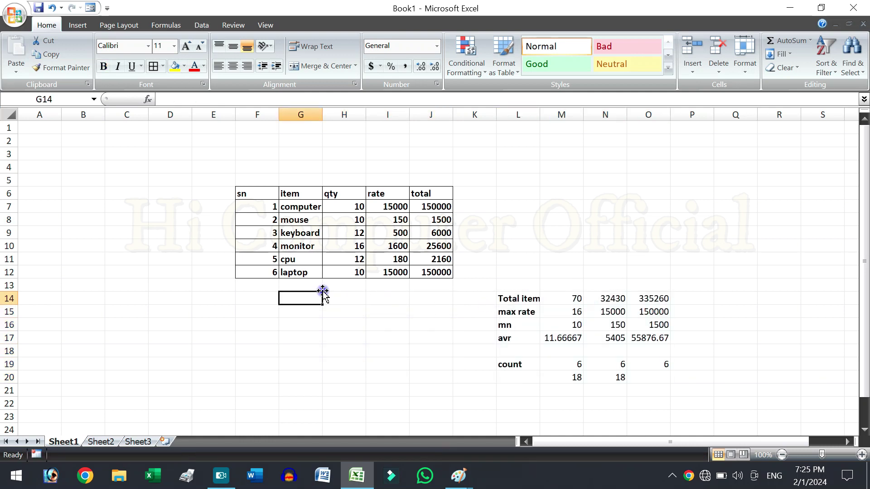
{"action": "left_click_drag", "start_coordinate": [265, 196], "coordinate": [423, 275]}
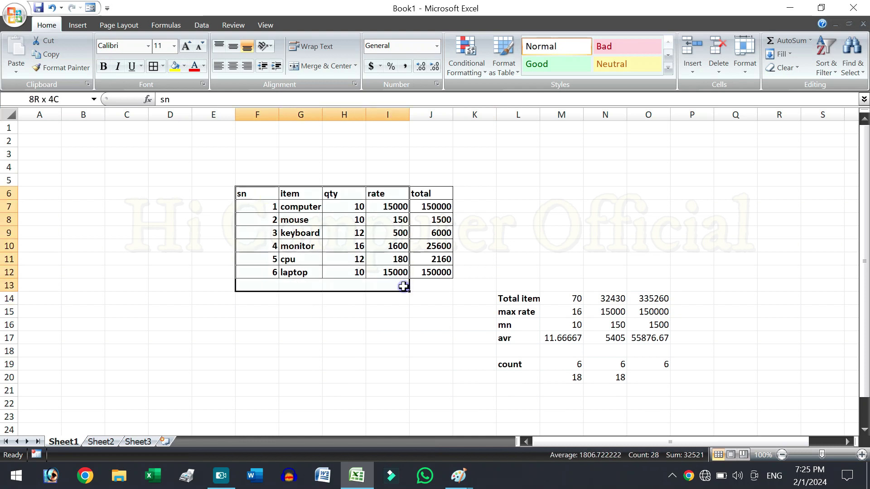
{"action": "left_click", "coordinate": [425, 281]}
{"action": "left_click_drag", "start_coordinate": [254, 284], "coordinate": [421, 288]}
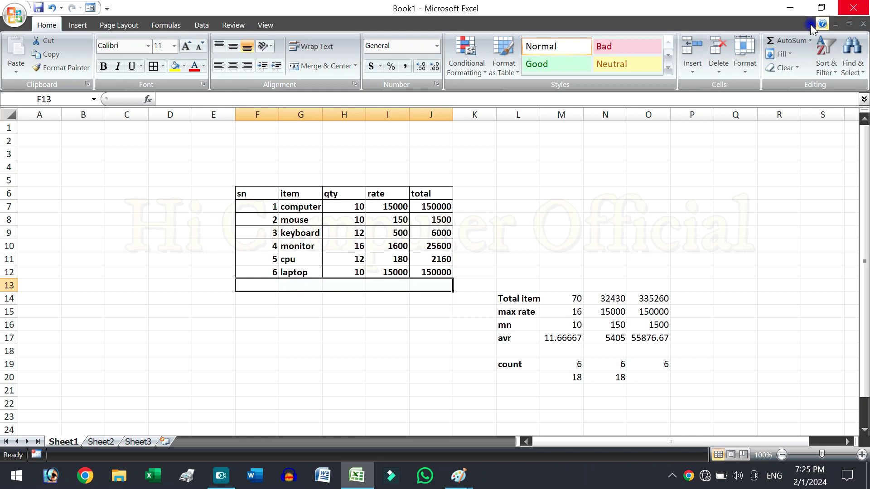
- Fill Down so row 13 repeats the laptop entry: 6, laptop, 10, 15000, 150000
{"action": "left_click", "coordinate": [790, 52]}
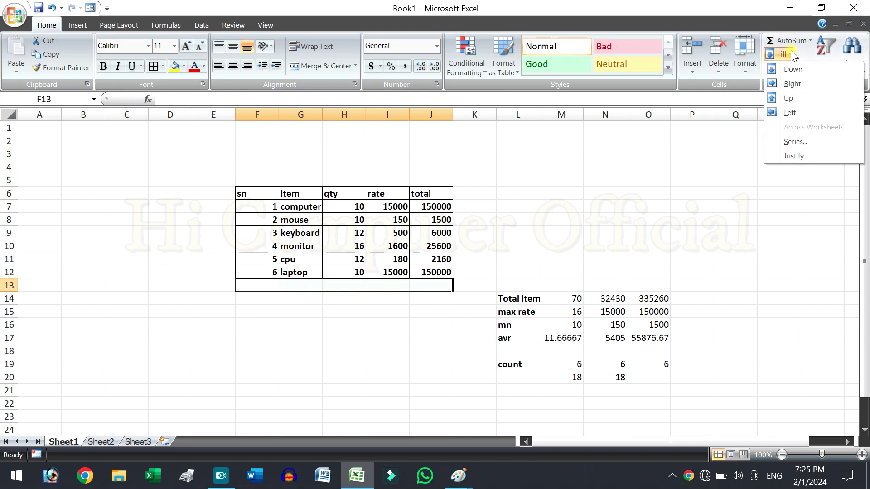
{"action": "left_click", "coordinate": [792, 70]}
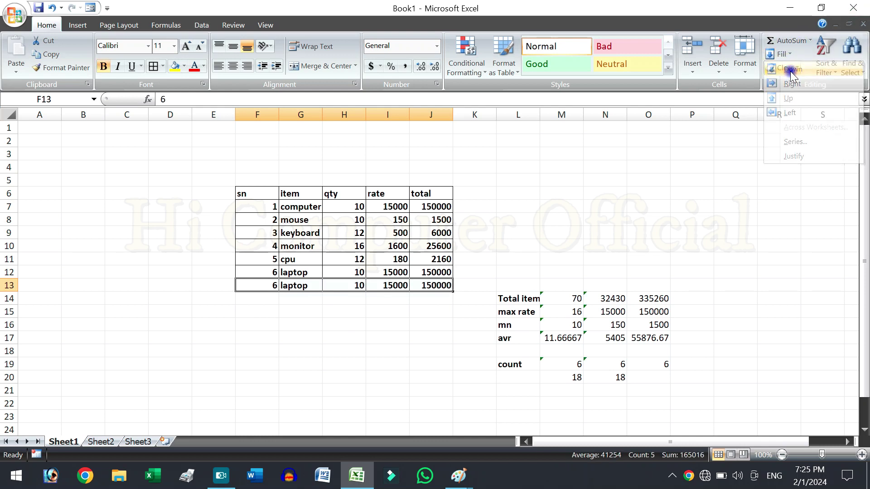
{"action": "left_click", "coordinate": [348, 283]}
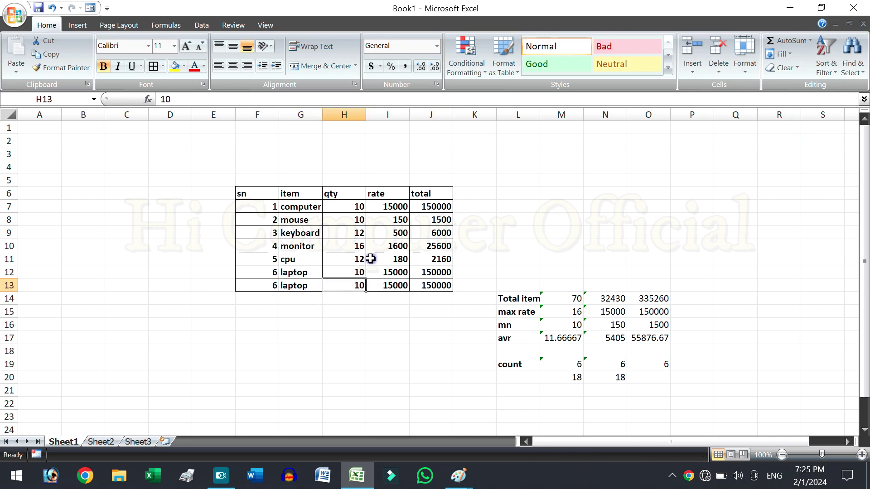
- Try Fill Right on the whole table, then undo the overwrite
{"action": "mouse_move", "coordinate": [260, 196]}
{"action": "left_mouse_down"}
{"action": "mouse_move", "coordinate": [391, 278]}
{"action": "mouse_move", "coordinate": [433, 285]}
{"action": "left_mouse_up"}
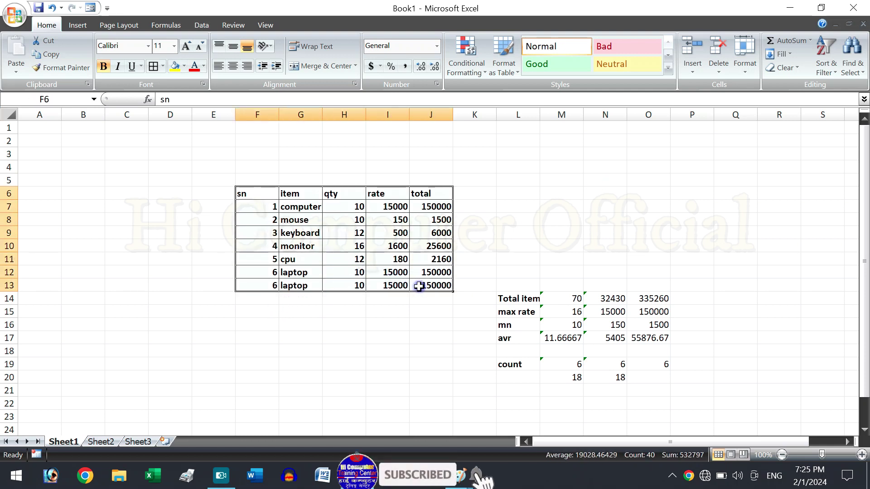
{"action": "left_click", "coordinate": [790, 53]}
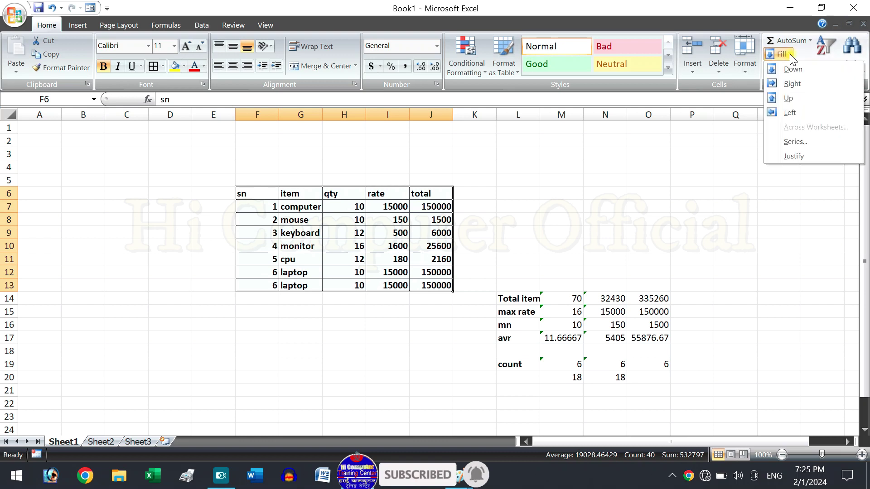
{"action": "left_click", "coordinate": [784, 86]}
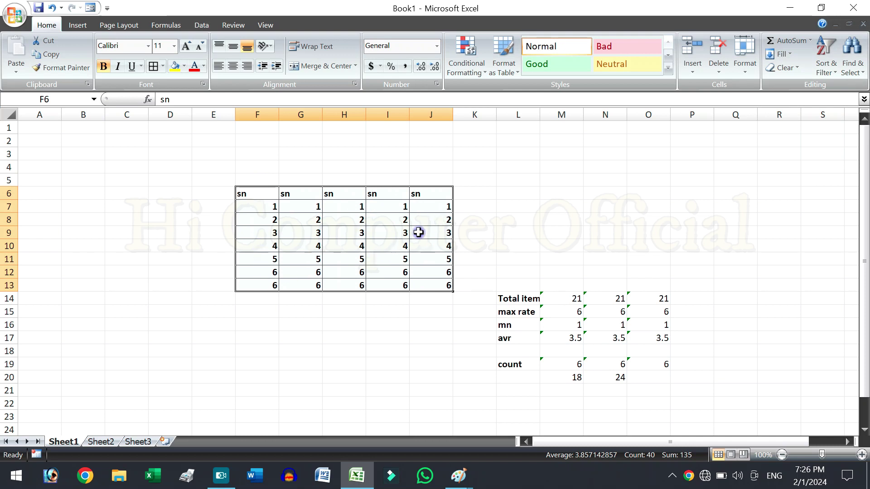
{"action": "left_click", "coordinate": [53, 8]}
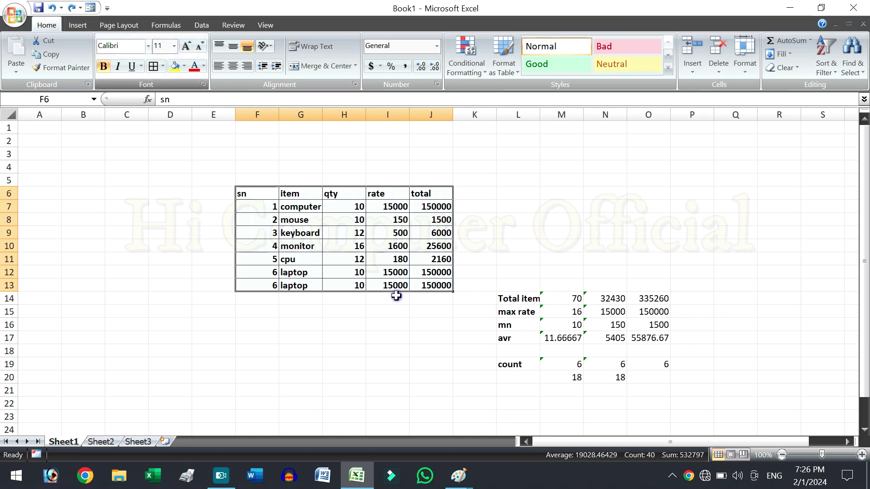
- Fill J6:J13 right into K–M, then AutoFit columns M and L to show values like 3.375E+14
{"action": "left_click_drag", "start_coordinate": [431, 195], "coordinate": [570, 288]}
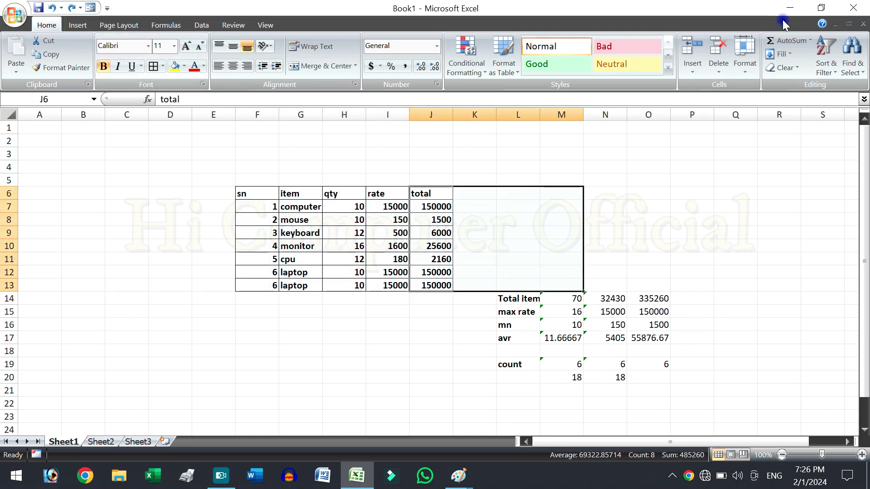
{"action": "left_click", "coordinate": [790, 55]}
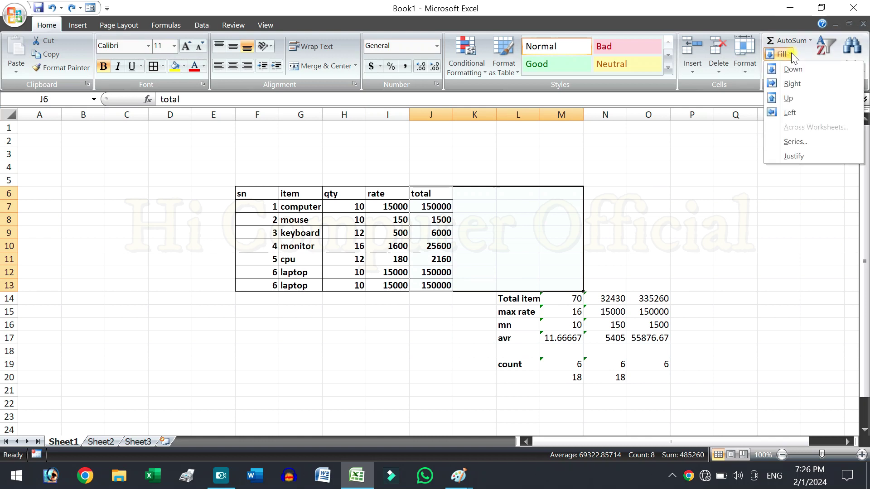
{"action": "left_click", "coordinate": [787, 86]}
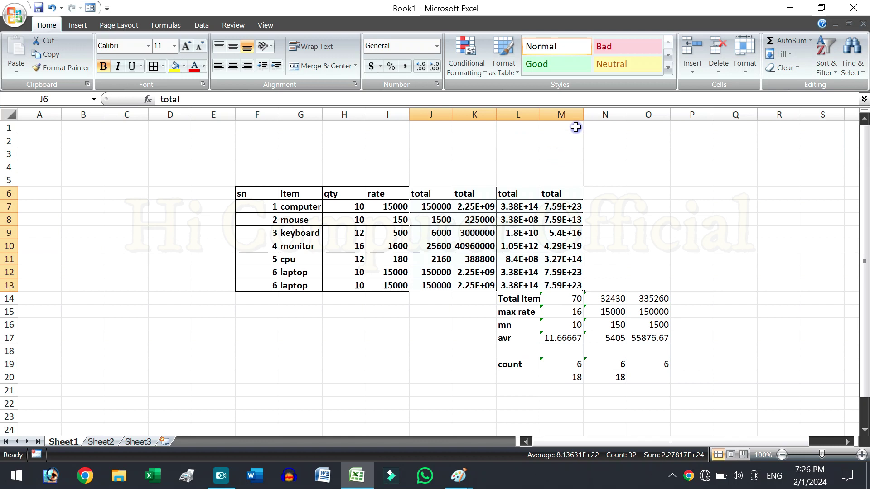
{"action": "double_click", "coordinate": [583, 115]}
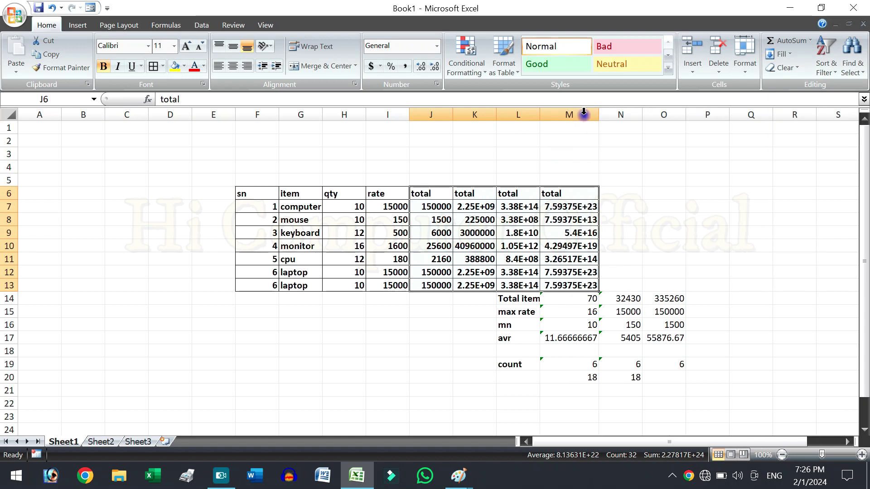
{"action": "double_click", "coordinate": [540, 116]}
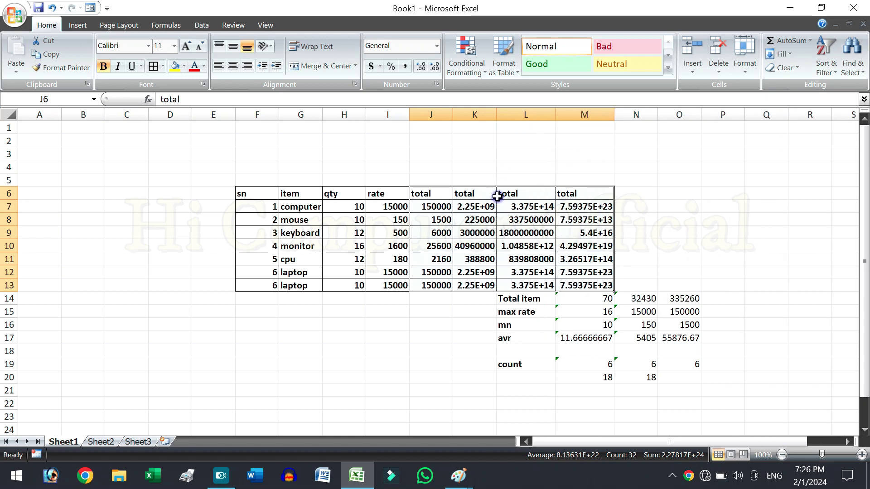
{"action": "left_click", "coordinate": [471, 307]}
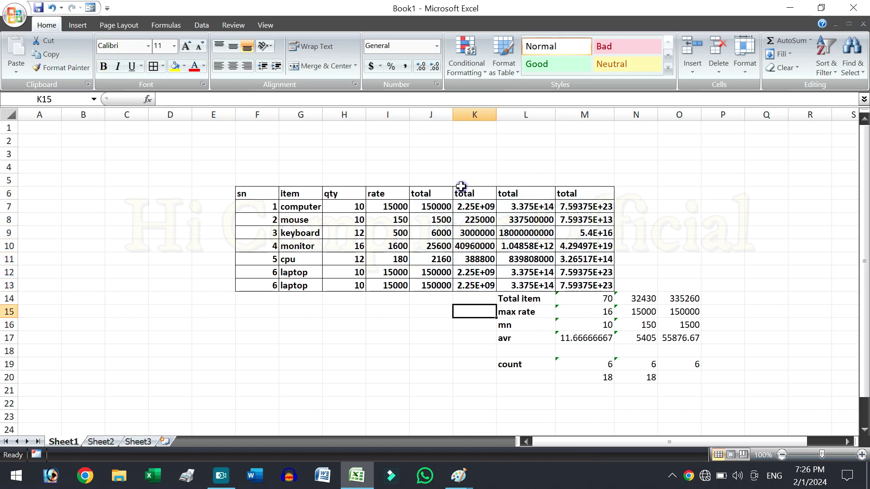
- Delete the contents of the extra total columns K6:M13
{"action": "left_click_drag", "start_coordinate": [460, 186], "coordinate": [591, 278]}
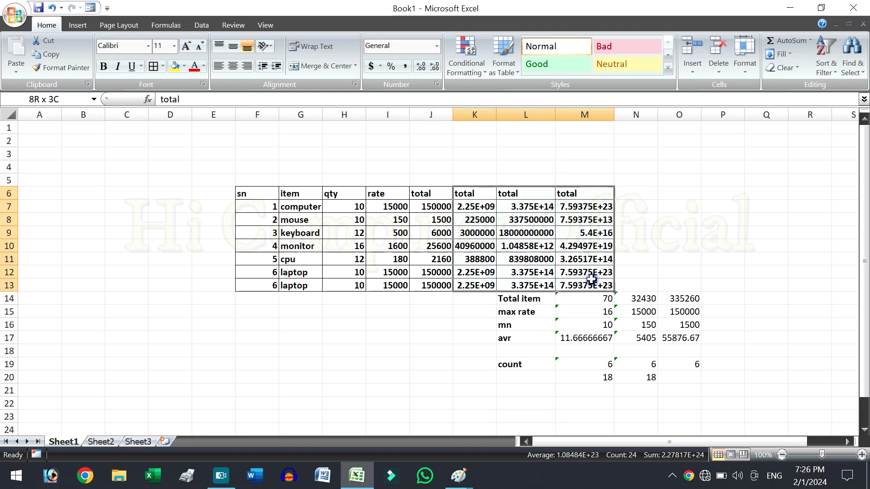
{"action": "key", "text": "Delete"}
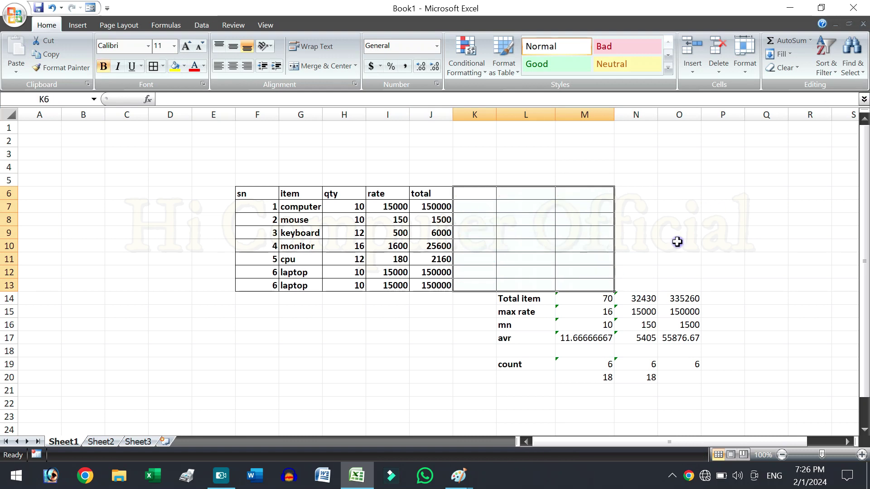
{"action": "left_click", "coordinate": [666, 256]}
- Apply Clear All to the Item table F6:J13, then undo it
{"action": "left_click_drag", "start_coordinate": [261, 192], "coordinate": [446, 287]}
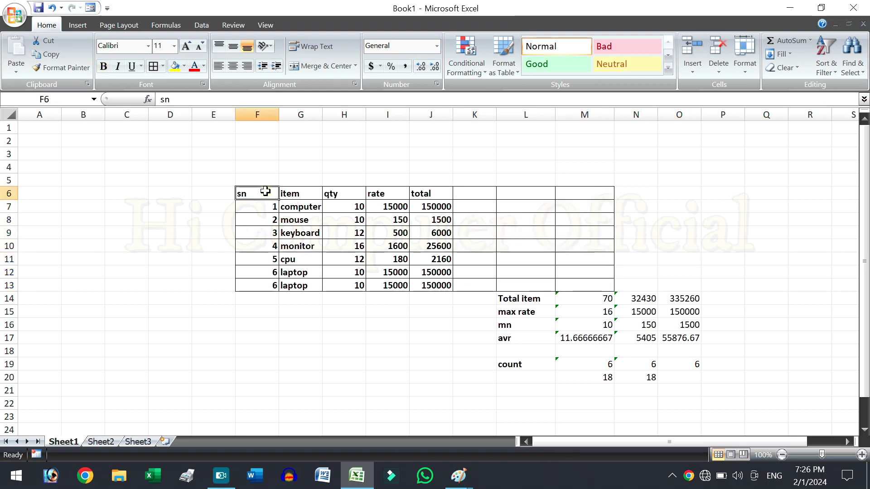
{"action": "left_click", "coordinate": [798, 69]}
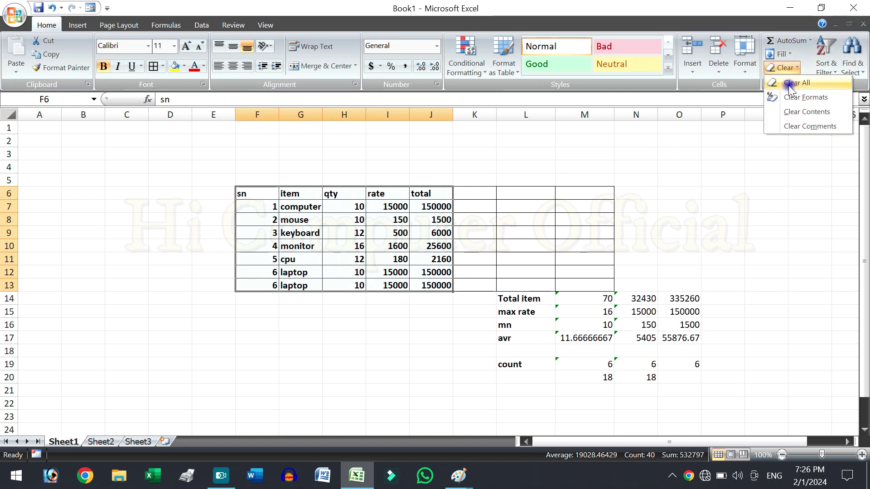
{"action": "left_click", "coordinate": [788, 84]}
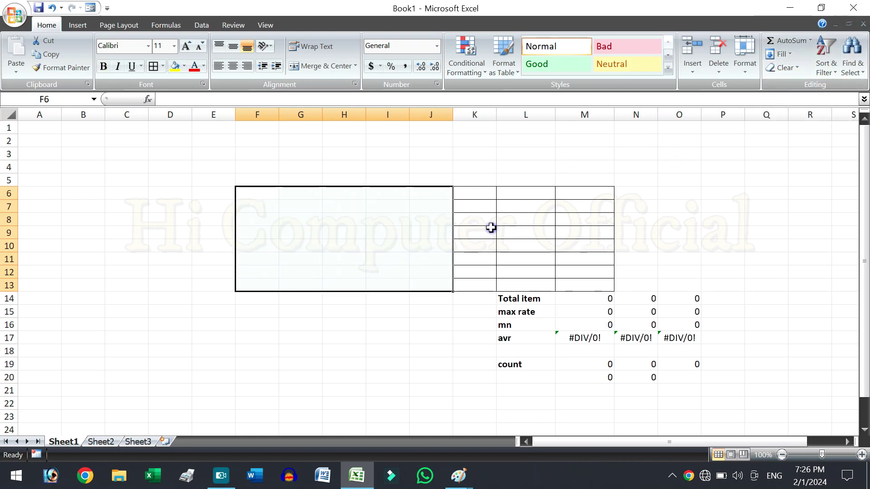
{"action": "left_click", "coordinate": [53, 5]}
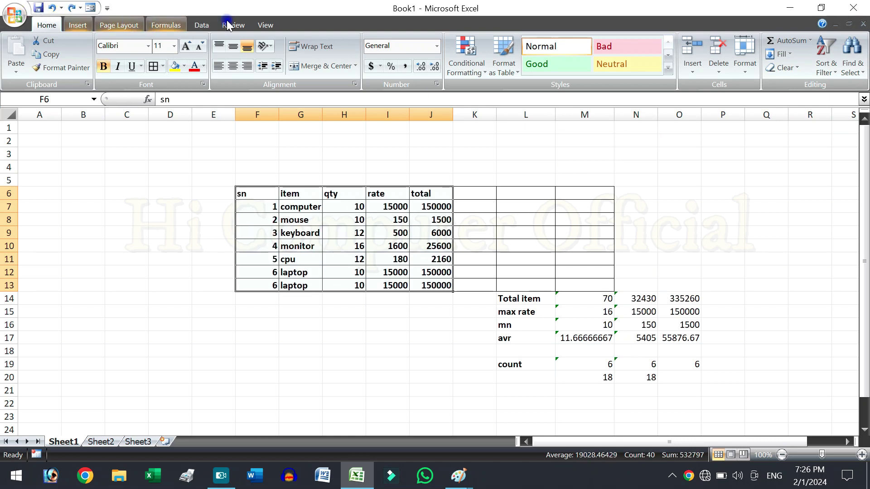
- Apply Clear Formats to F6:J13 and check the values in J7, I7 and H7
{"action": "left_click", "coordinate": [798, 67]}
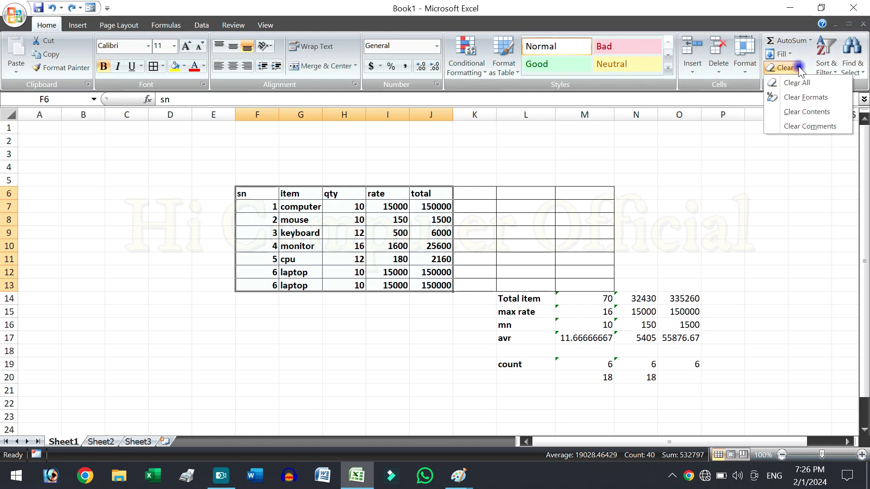
{"action": "left_click", "coordinate": [801, 97]}
{"action": "left_click", "coordinate": [426, 207]}
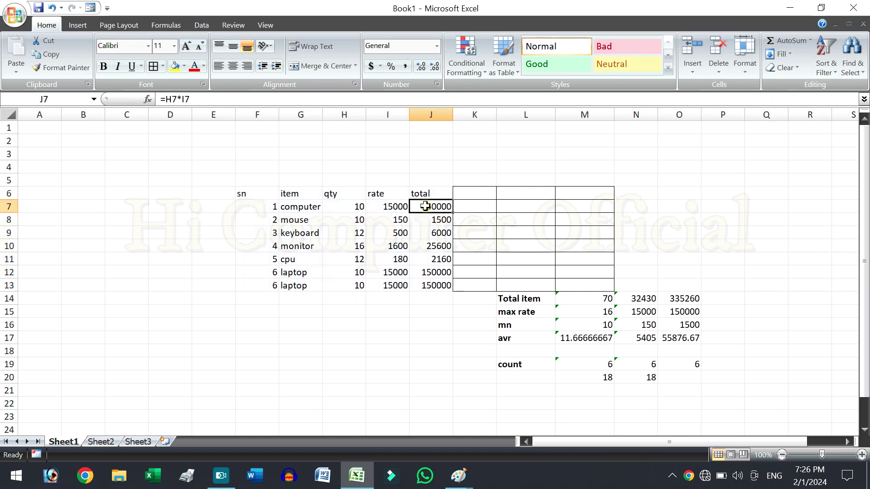
{"action": "left_click", "coordinate": [393, 206]}
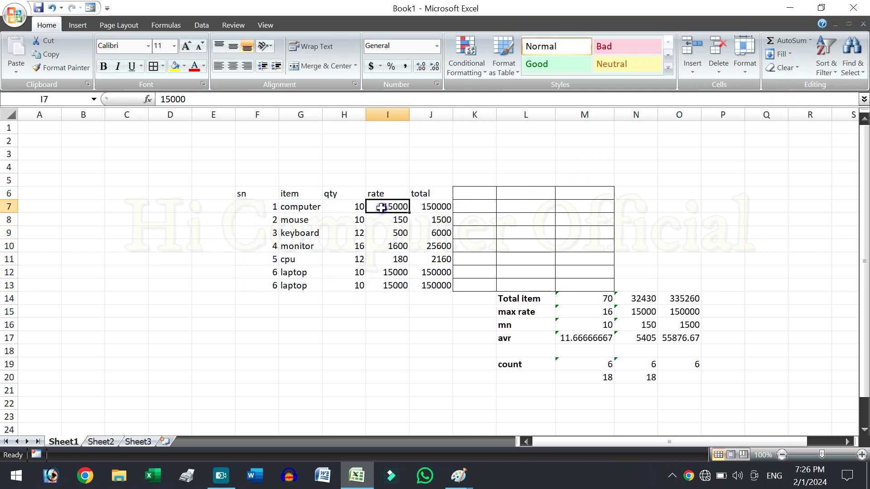
{"action": "left_click", "coordinate": [357, 207]}
- Apply Clear Formats to the total column J7:J13, then reselect F6:J13
{"action": "left_click_drag", "start_coordinate": [431, 206], "coordinate": [434, 286]}
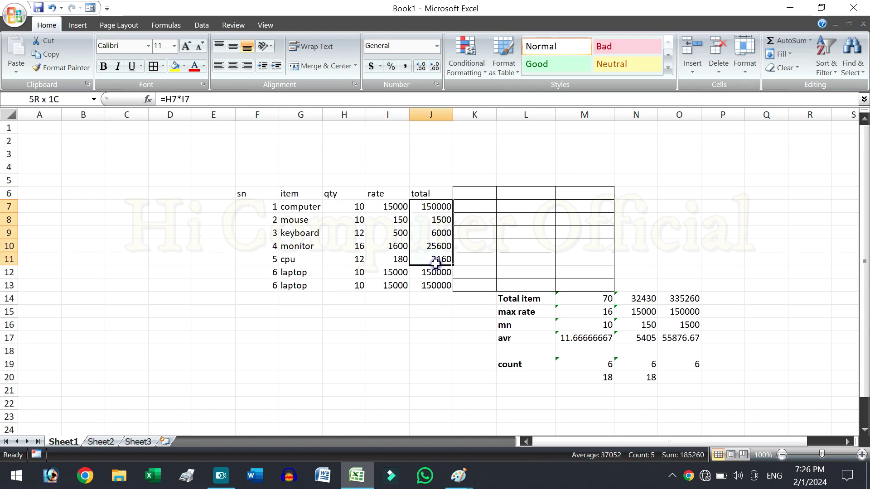
{"action": "left_click", "coordinate": [797, 66]}
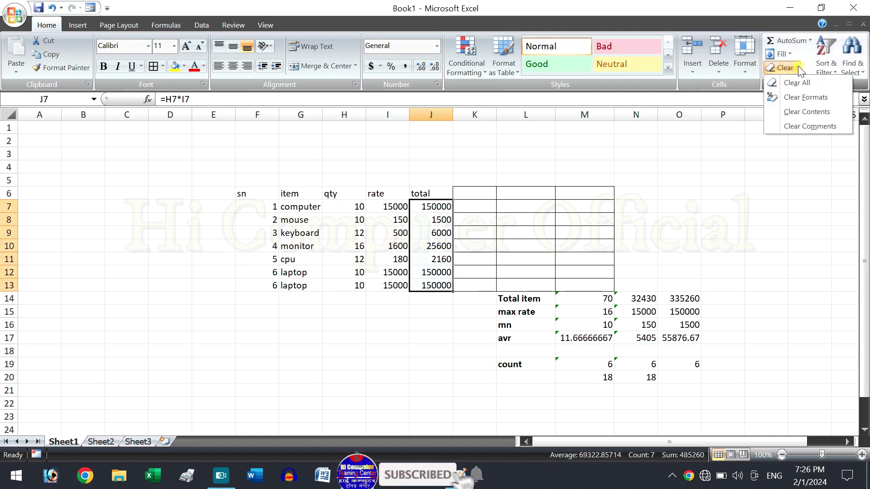
{"action": "left_click", "coordinate": [798, 98]}
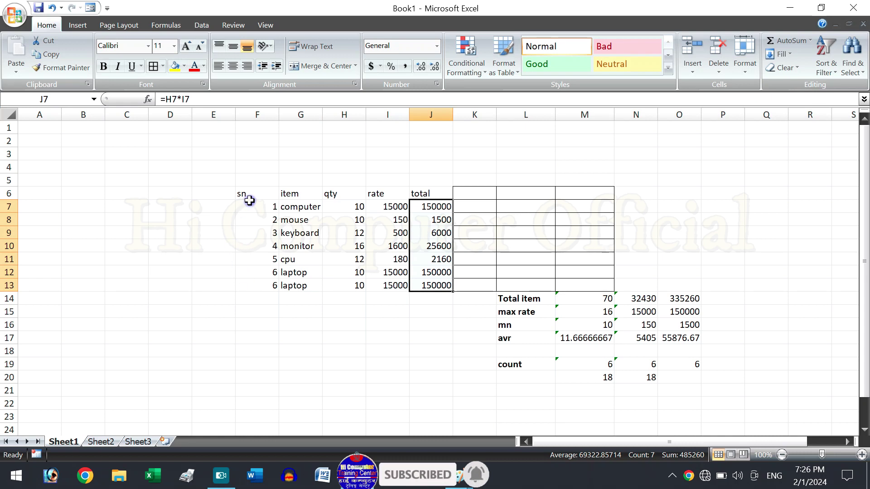
{"action": "left_click_drag", "start_coordinate": [250, 195], "coordinate": [430, 285]}
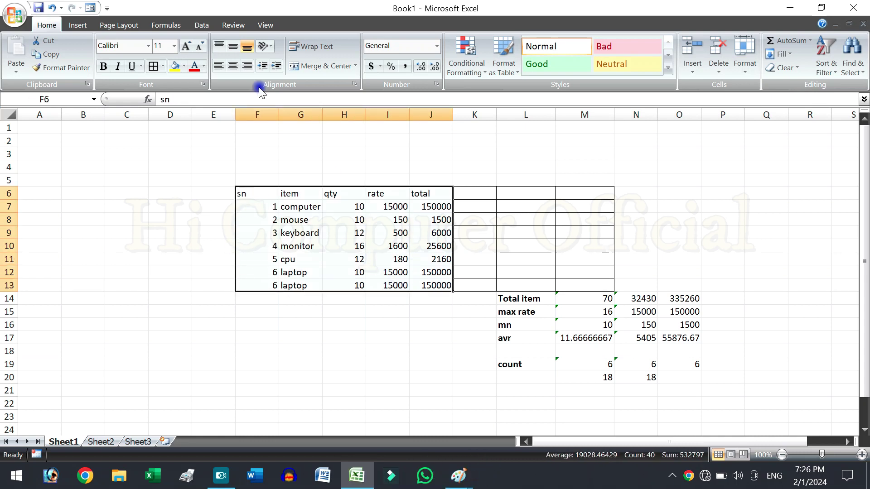
{"action": "left_click", "coordinate": [107, 68]}
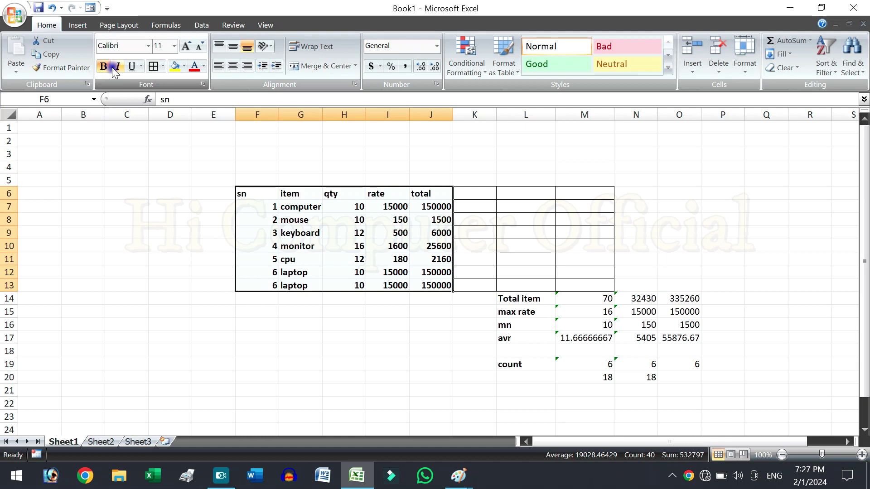
{"action": "left_click", "coordinate": [118, 69]}
{"action": "left_click", "coordinate": [131, 67]}
{"action": "left_click", "coordinate": [155, 67]}
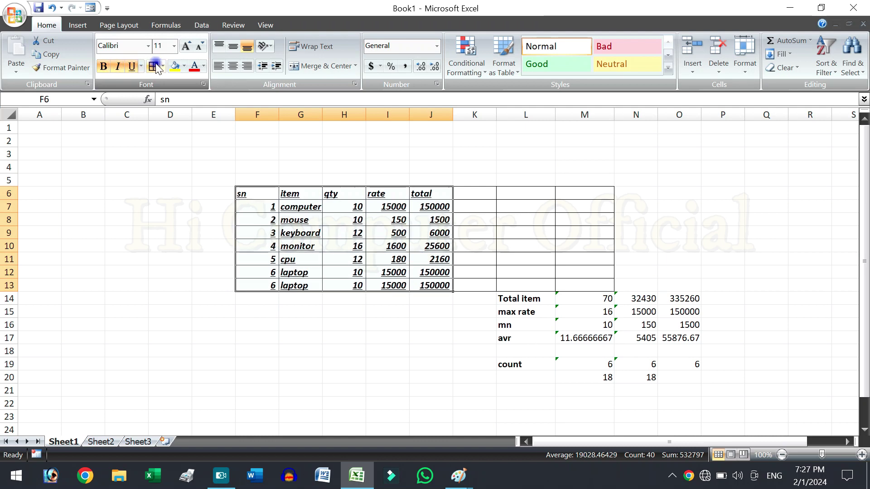
{"action": "left_click", "coordinate": [192, 70]}
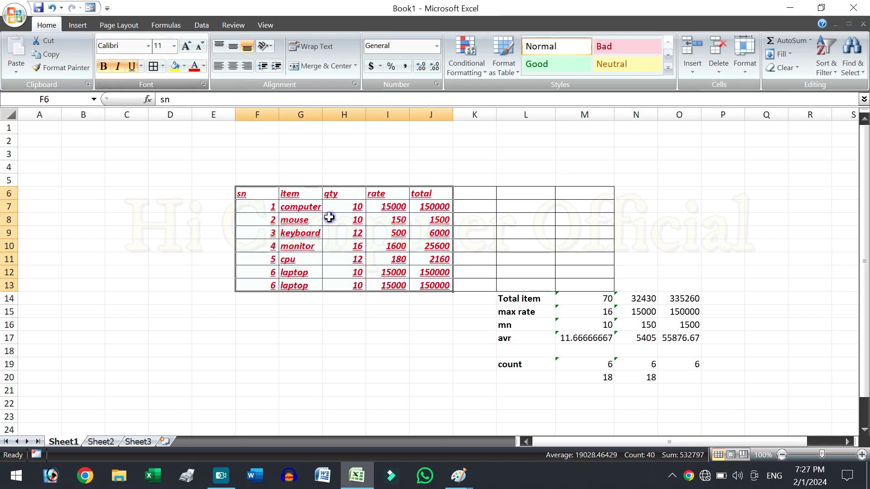
{"action": "left_click", "coordinate": [795, 67]}
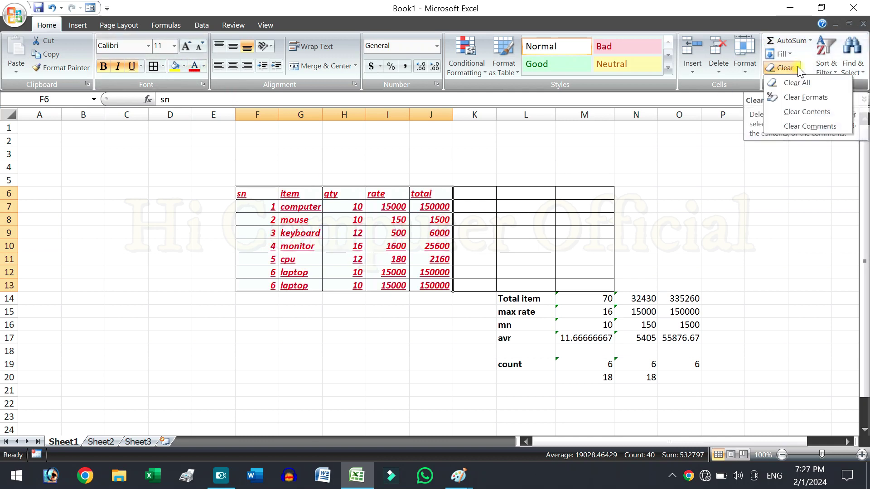
{"action": "left_click", "coordinate": [793, 98]}
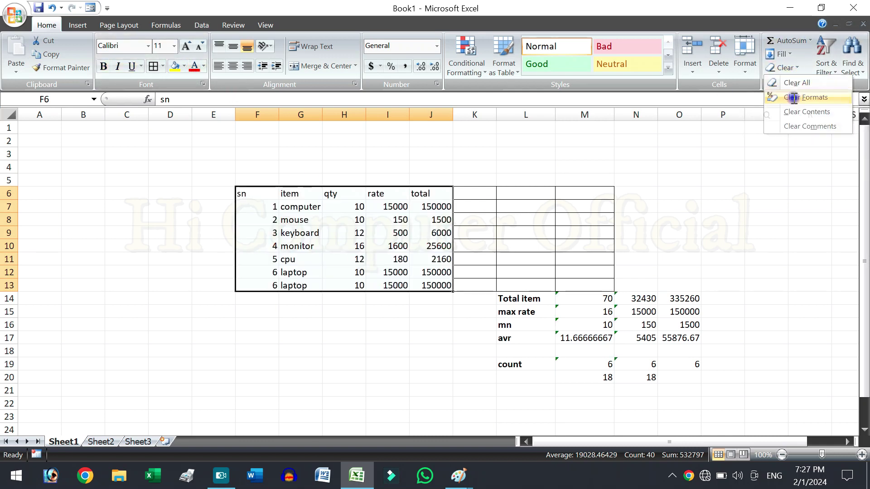
{"action": "left_click", "coordinate": [397, 242]}
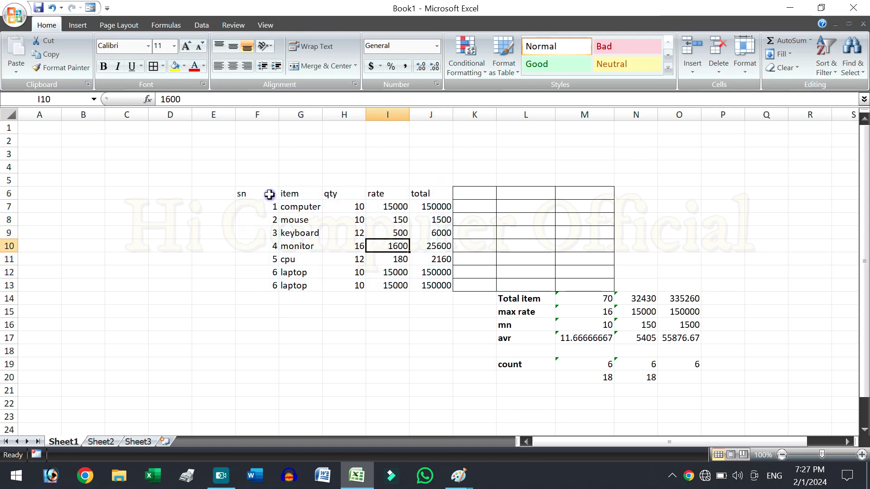
- Clear the contents of F6:J13, undo it, and reopen the Clear menu
{"action": "left_click_drag", "start_coordinate": [269, 195], "coordinate": [426, 287]}
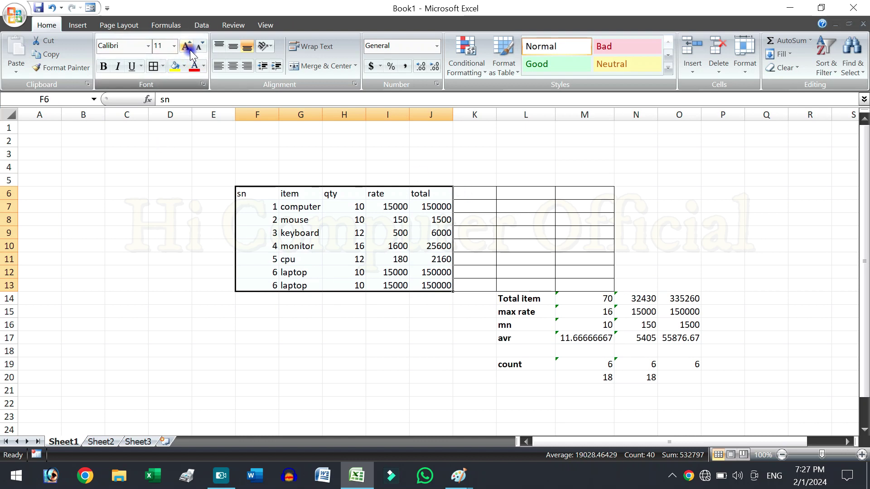
{"action": "left_click", "coordinate": [787, 68]}
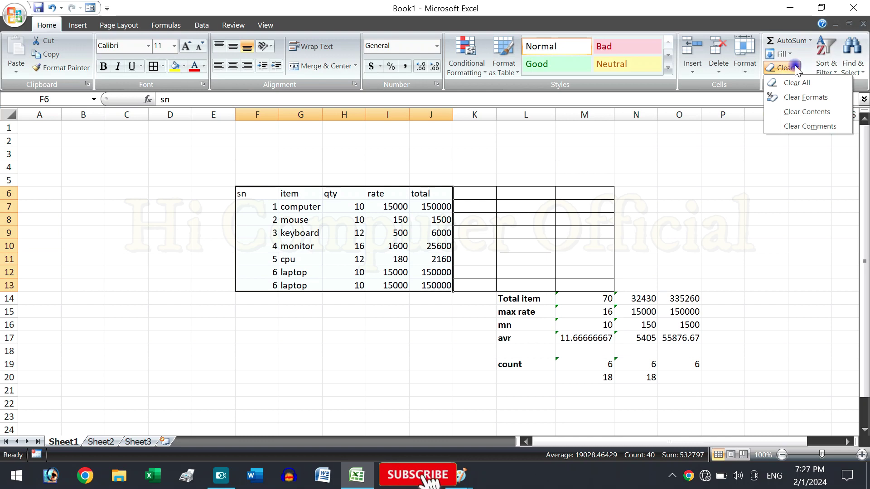
{"action": "left_click", "coordinate": [795, 112]}
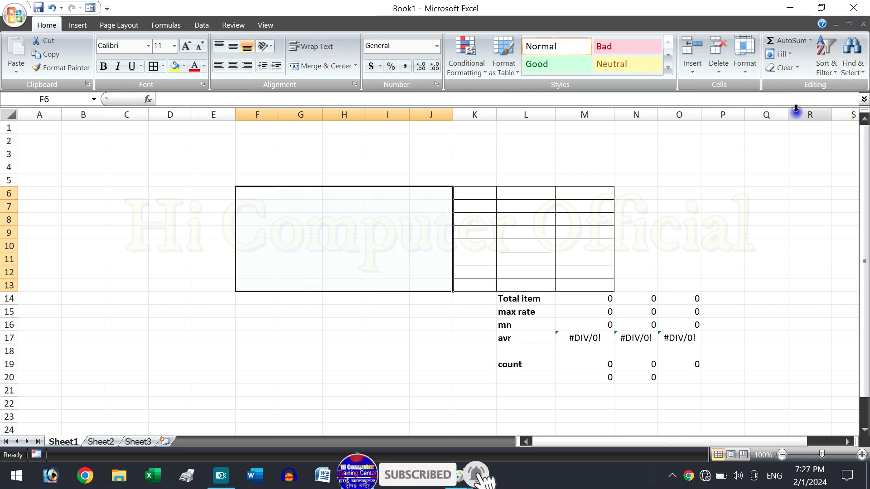
{"action": "left_click", "coordinate": [55, 8]}
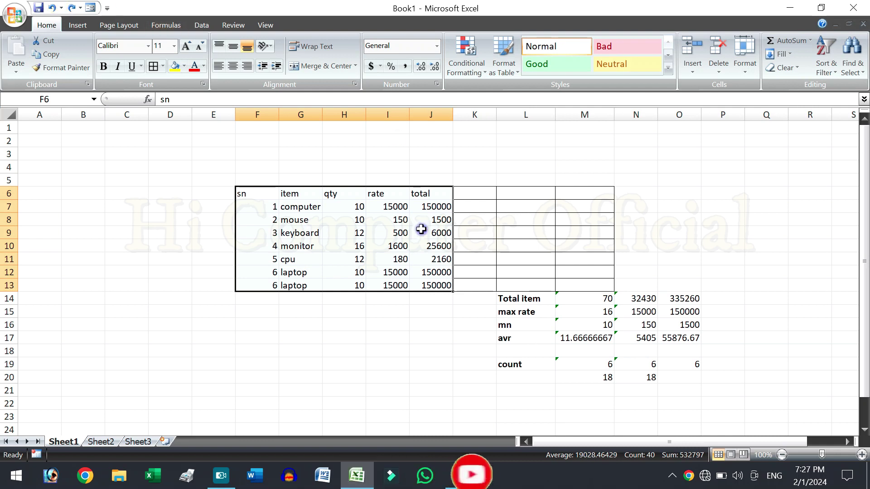
{"action": "left_click", "coordinate": [795, 69]}
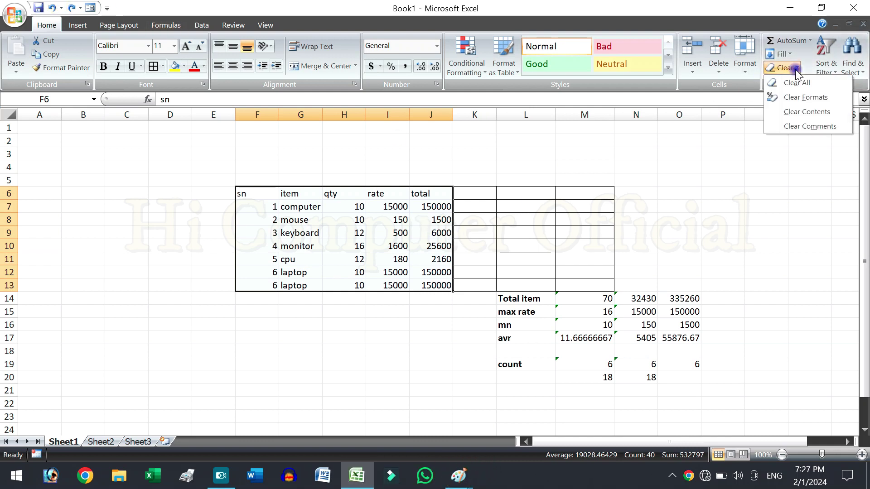
- Clear existing comments and add a new comment to the keyboard rate cell I9
{"action": "left_click", "coordinate": [797, 125]}
{"action": "left_click", "coordinate": [367, 227]}
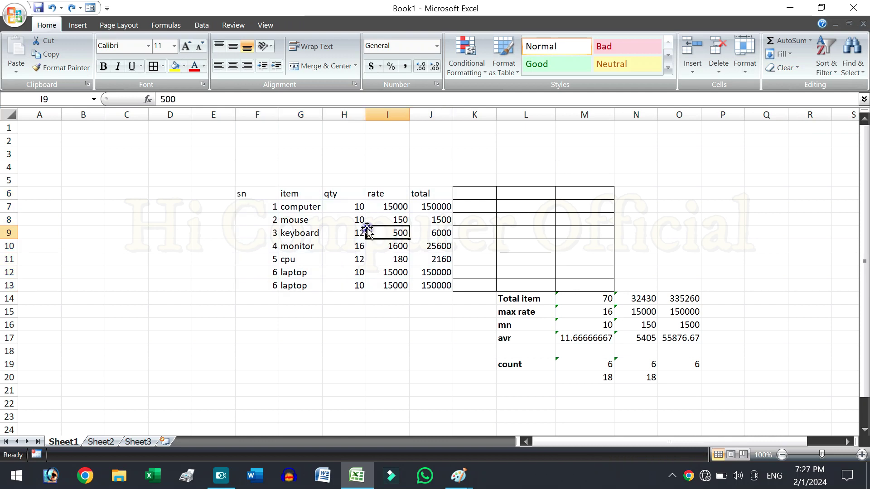
{"action": "left_click", "coordinate": [242, 21]}
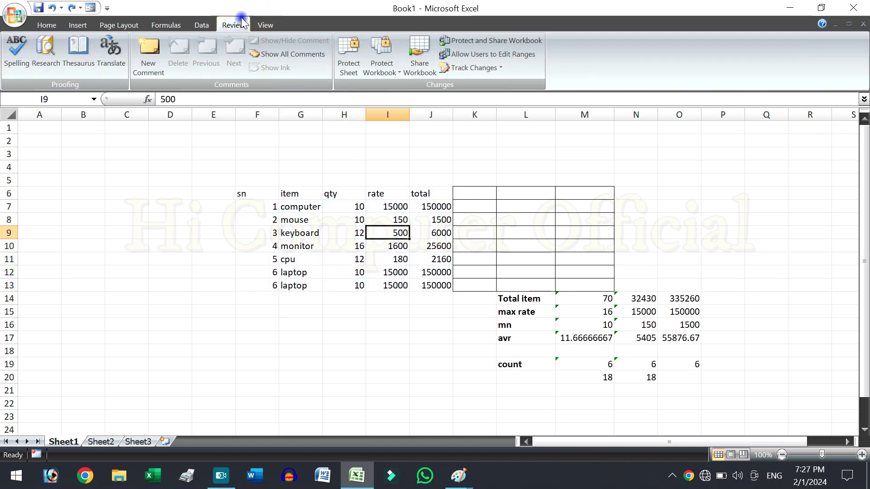
{"action": "left_click", "coordinate": [148, 50]}
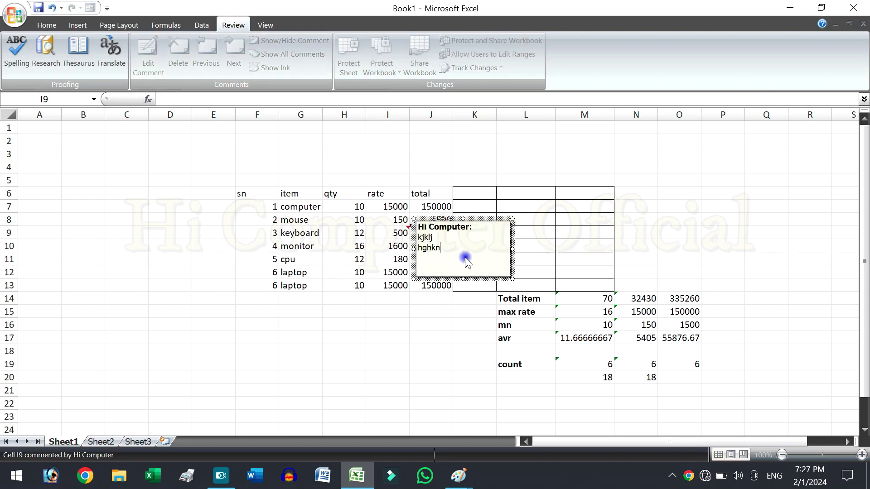
{"action": "left_click", "coordinate": [555, 257]}
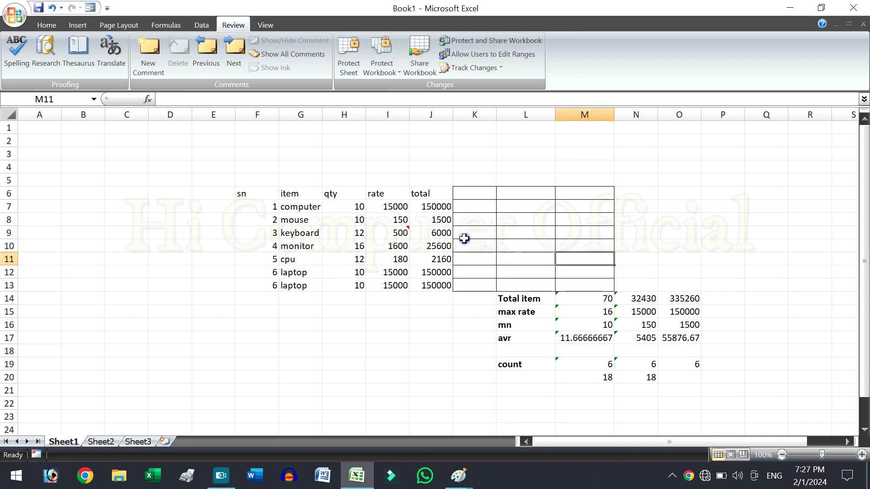
- Add a comment reading 'kjgjk' to the keyboard total cell J9
{"action": "left_click", "coordinate": [420, 232]}
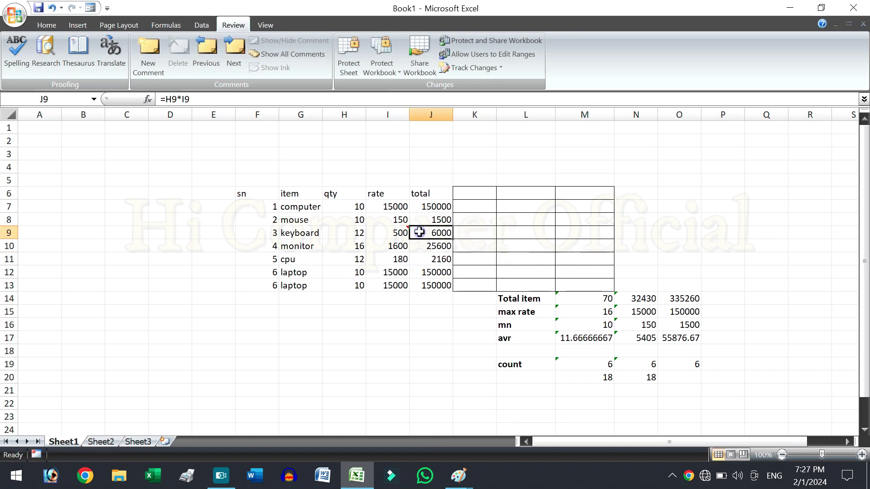
{"action": "left_click", "coordinate": [151, 47]}
{"action": "type", "text": "kjgjk"}
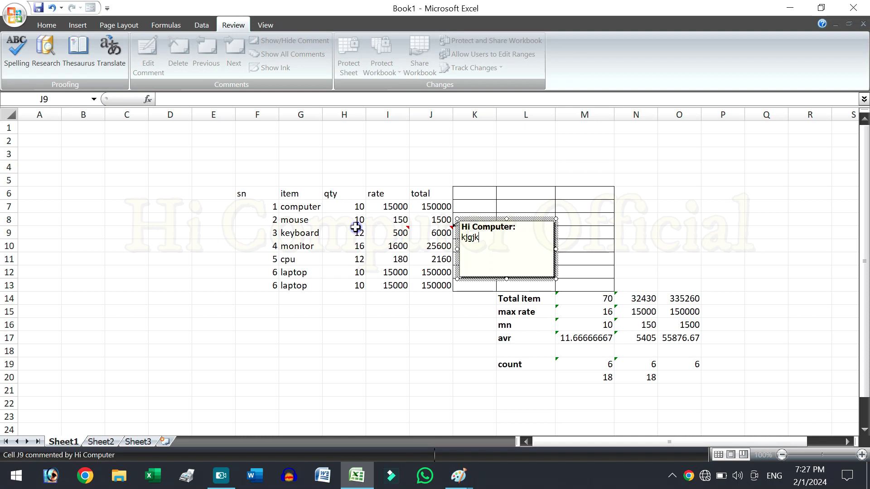
{"action": "left_click", "coordinate": [640, 267]}
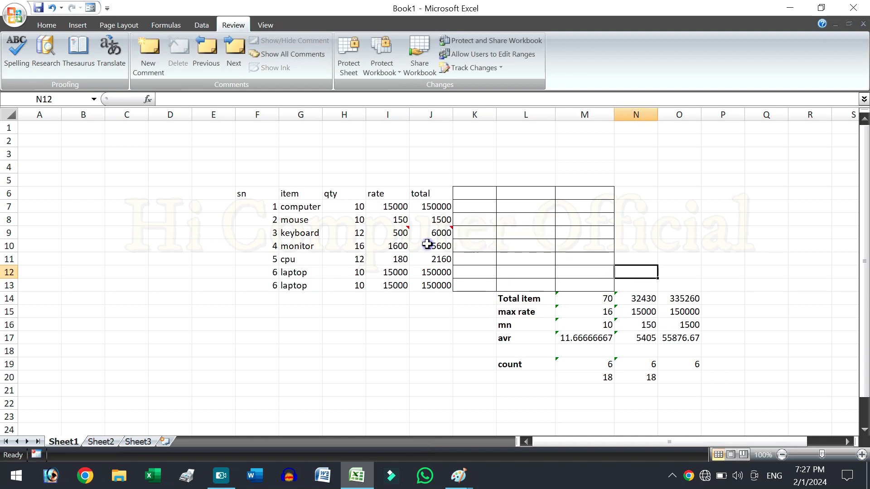
- Clear all comments from the table range G6:J11, then check cells J9 and I9
{"action": "left_click", "coordinate": [51, 25]}
{"action": "mouse_move", "coordinate": [292, 193]}
{"action": "left_mouse_down"}
{"action": "mouse_move", "coordinate": [420, 259]}
{"action": "mouse_move", "coordinate": [424, 272]}
{"action": "left_mouse_up"}
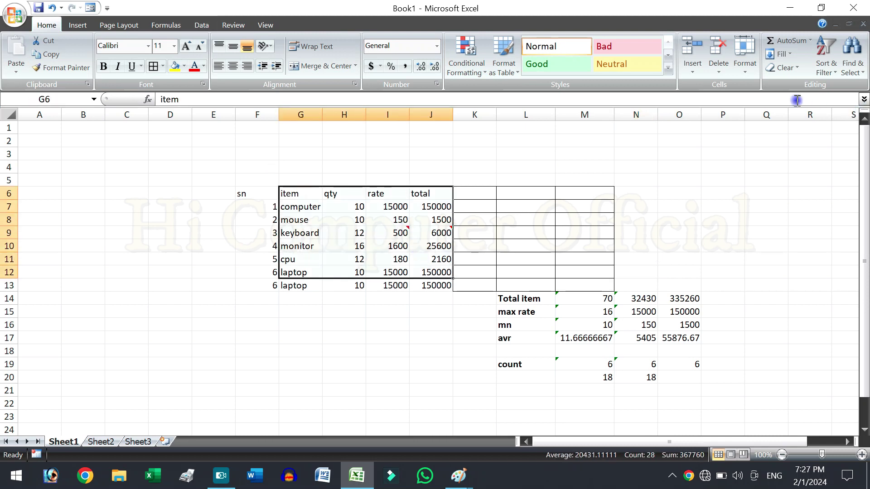
{"action": "left_click", "coordinate": [800, 68]}
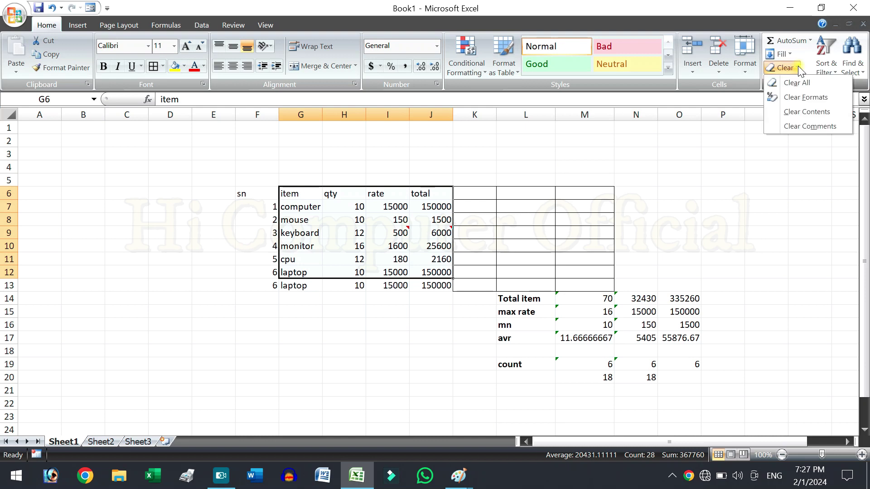
{"action": "left_click", "coordinate": [808, 124]}
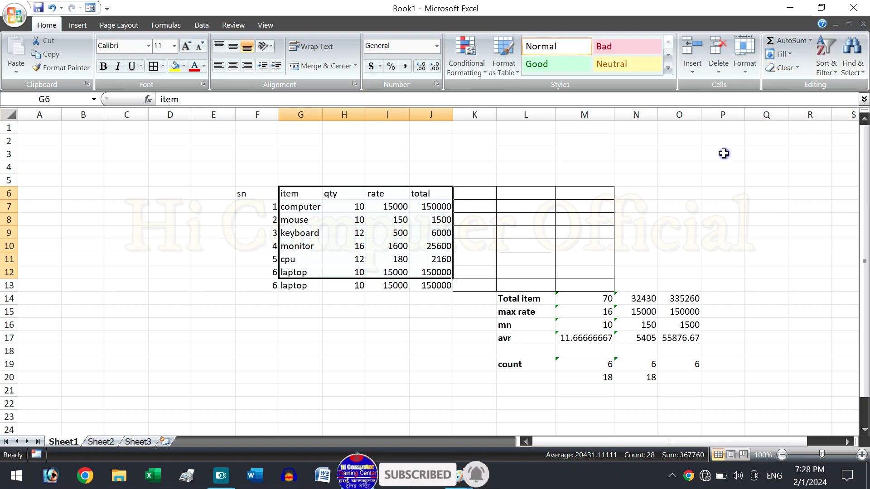
{"action": "left_click", "coordinate": [431, 231]}
{"action": "left_click", "coordinate": [401, 233]}
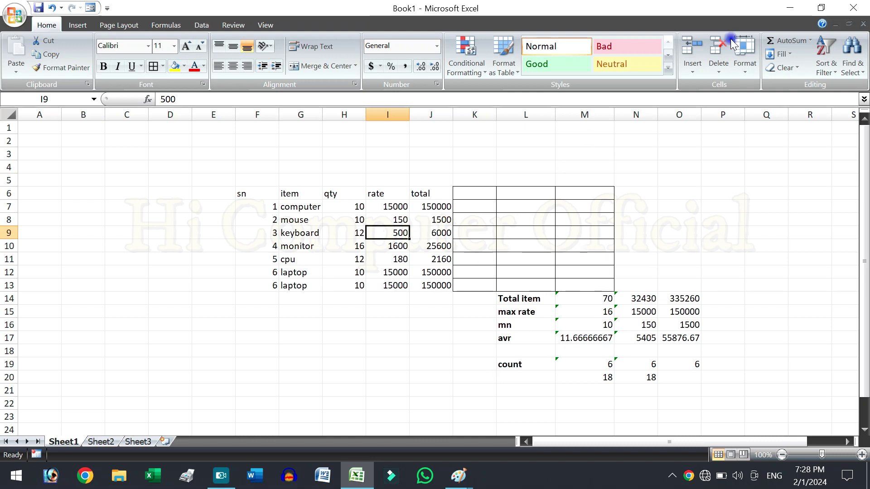
{"action": "left_click", "coordinate": [811, 42]}
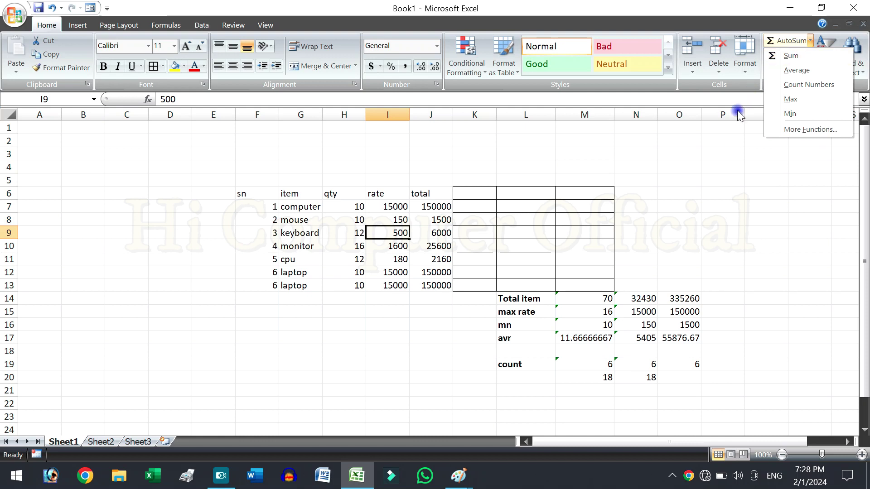
{"action": "left_click", "coordinate": [725, 127]}
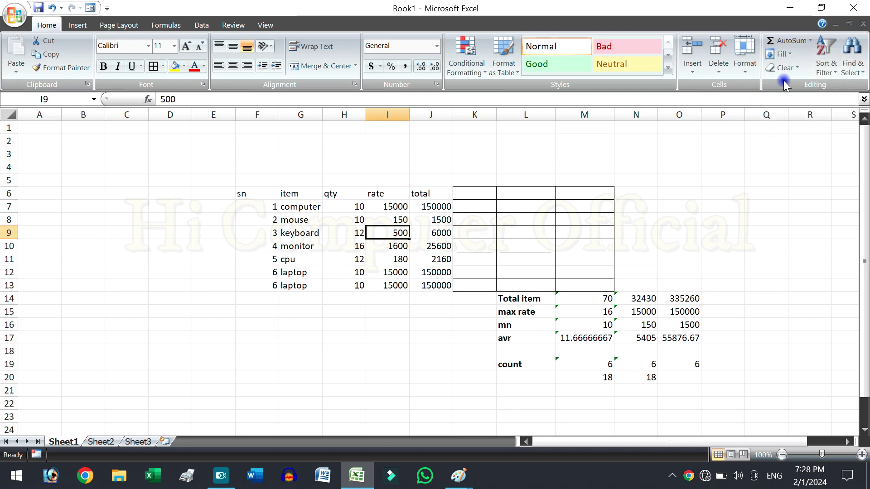
{"action": "left_click", "coordinate": [789, 55]}
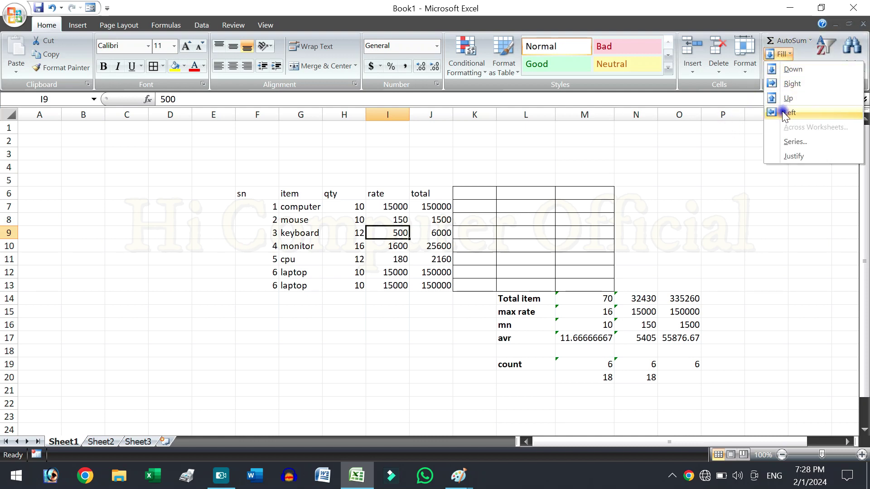
{"action": "left_click", "coordinate": [736, 134]}
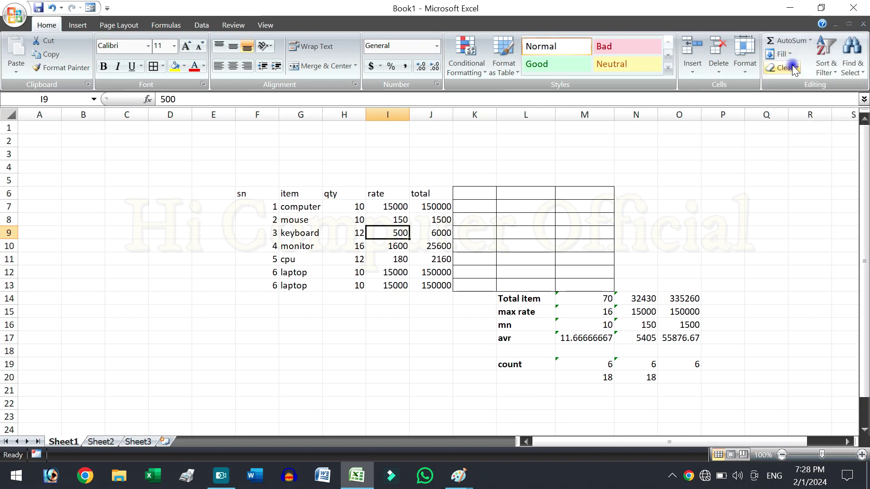
{"action": "left_click_drag", "start_coordinate": [303, 204], "coordinate": [304, 285]}
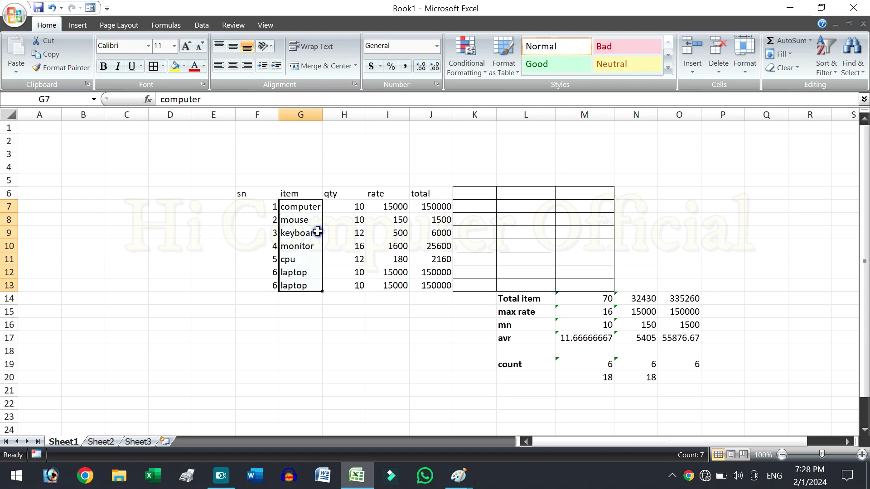
{"action": "mouse_move", "coordinate": [265, 187]}
{"action": "left_mouse_down"}
{"action": "mouse_move", "coordinate": [295, 221]}
{"action": "mouse_move", "coordinate": [322, 281]}
{"action": "mouse_move", "coordinate": [420, 282]}
{"action": "left_mouse_up"}
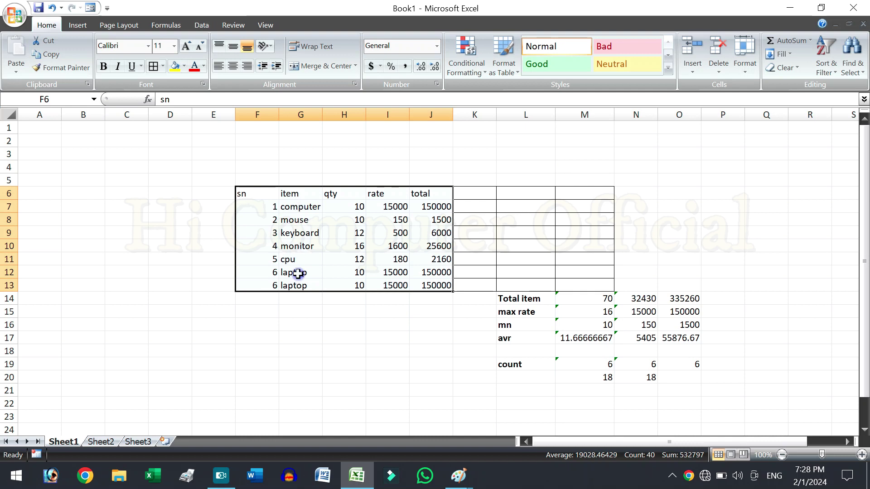
- From header cell G6, sort the item table A to Z, computer through mouse
{"action": "left_click", "coordinate": [830, 68]}
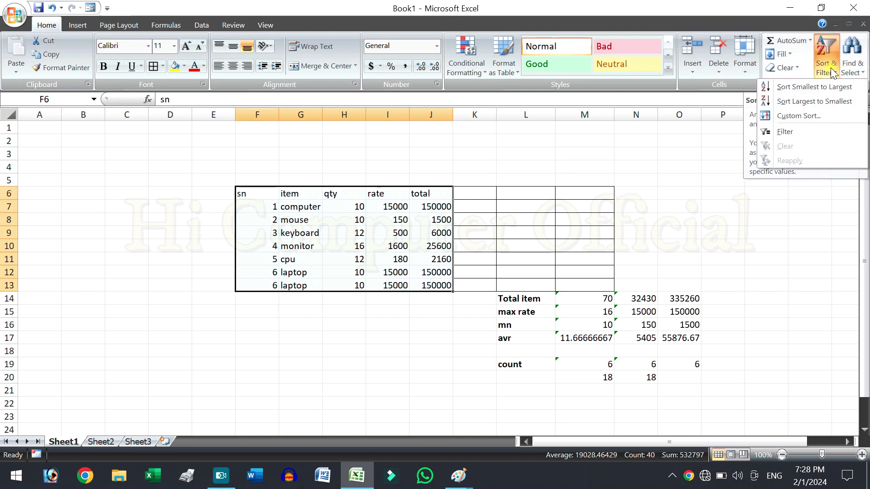
{"action": "left_click", "coordinate": [786, 91]}
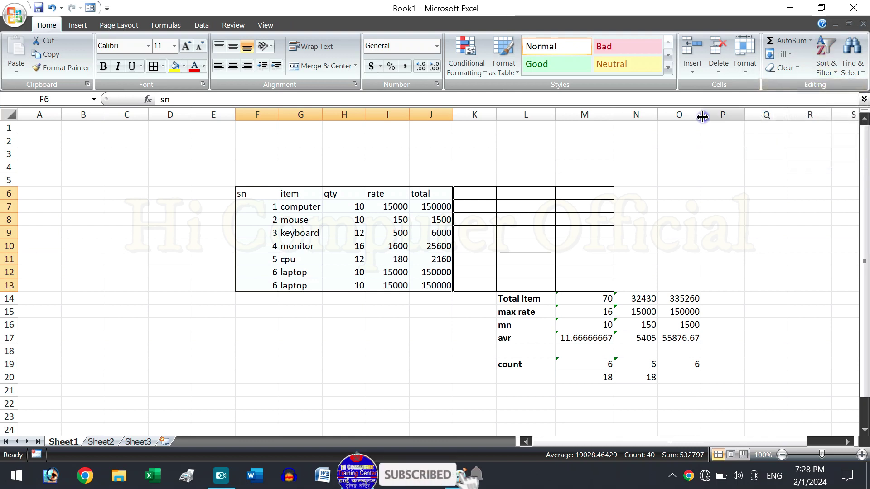
{"action": "left_click", "coordinate": [288, 190]}
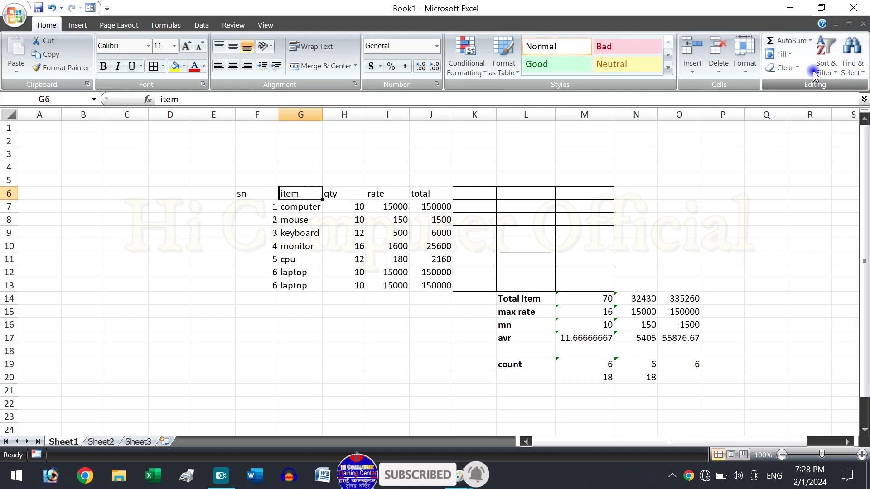
{"action": "left_click", "coordinate": [825, 66]}
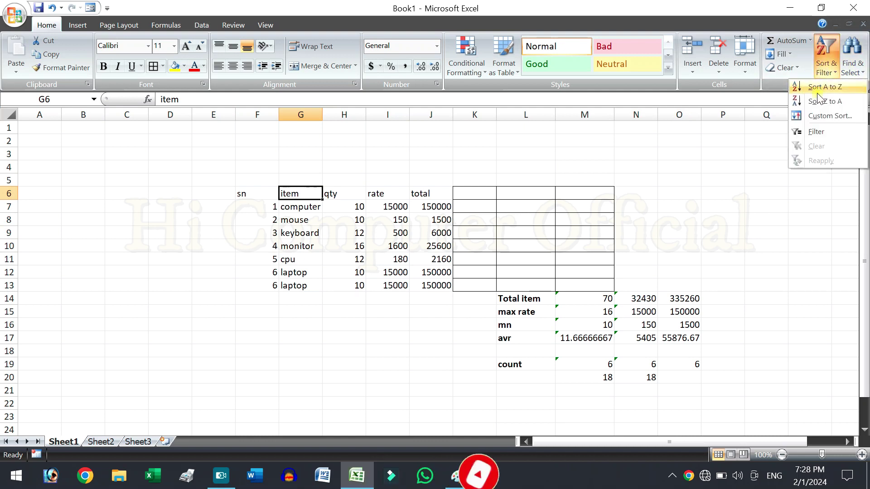
{"action": "left_click", "coordinate": [820, 88]}
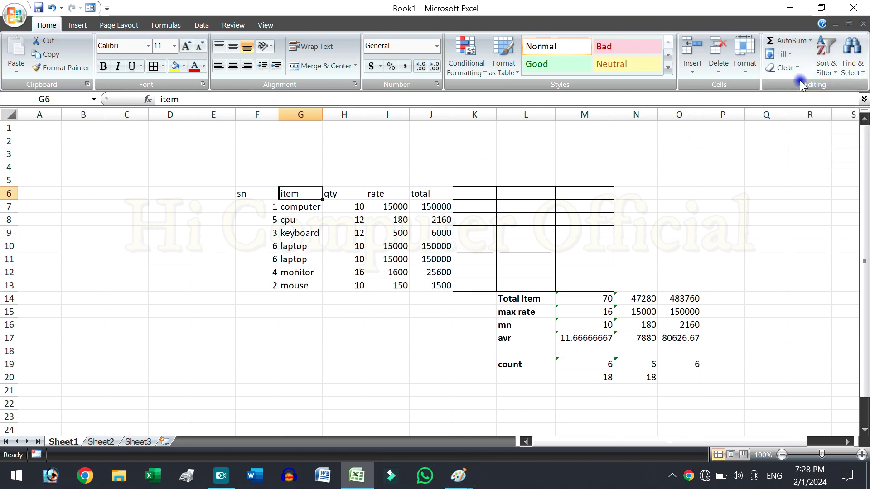
{"action": "left_click", "coordinate": [825, 65]}
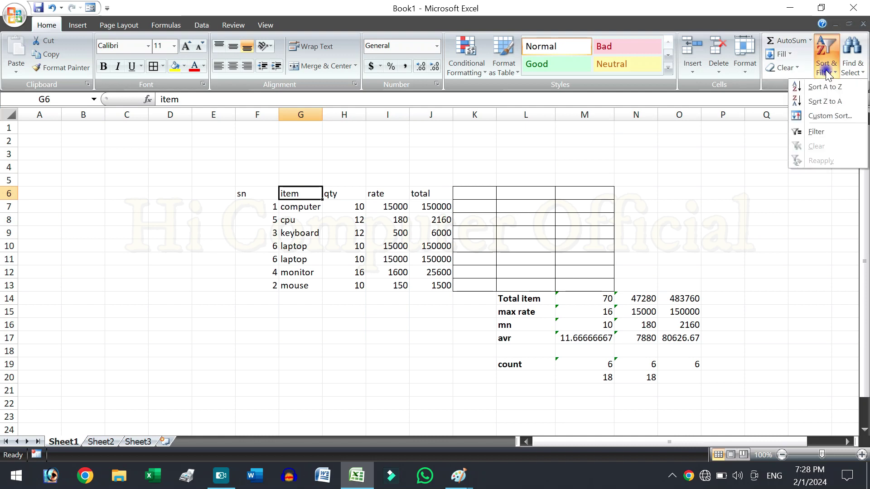
- Add filter buttons to the table headers and sort the item column A to Z
{"action": "left_click", "coordinate": [815, 133]}
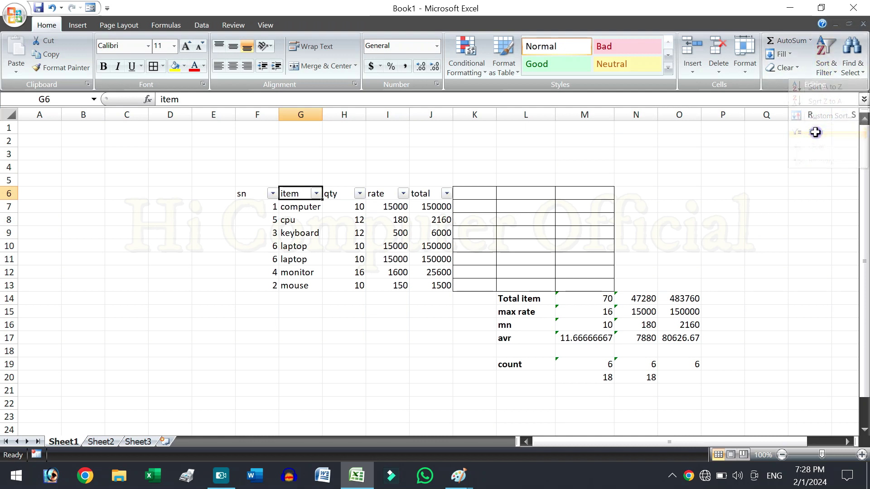
{"action": "left_click", "coordinate": [316, 194]}
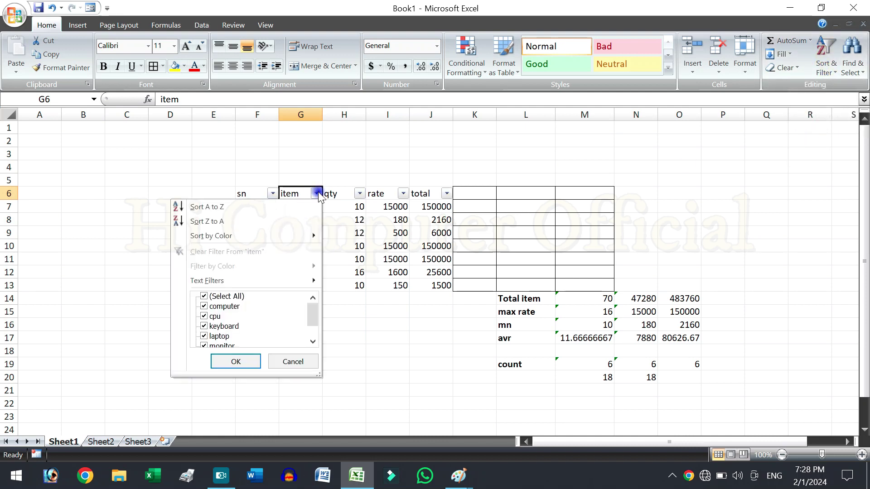
{"action": "left_click", "coordinate": [239, 209]}
- Select the item names G7:G13 and re-sort the rows by item from Z to A
{"action": "left_click_drag", "start_coordinate": [309, 212], "coordinate": [298, 282]}
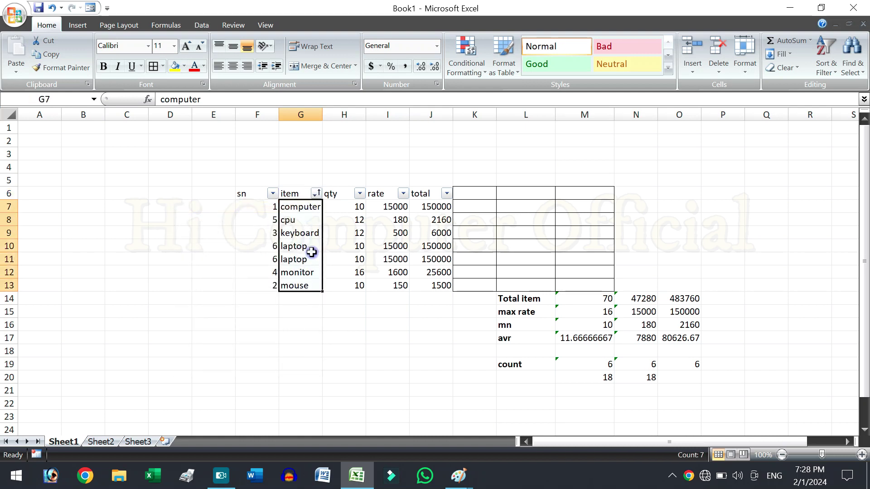
{"action": "left_click", "coordinate": [316, 194]}
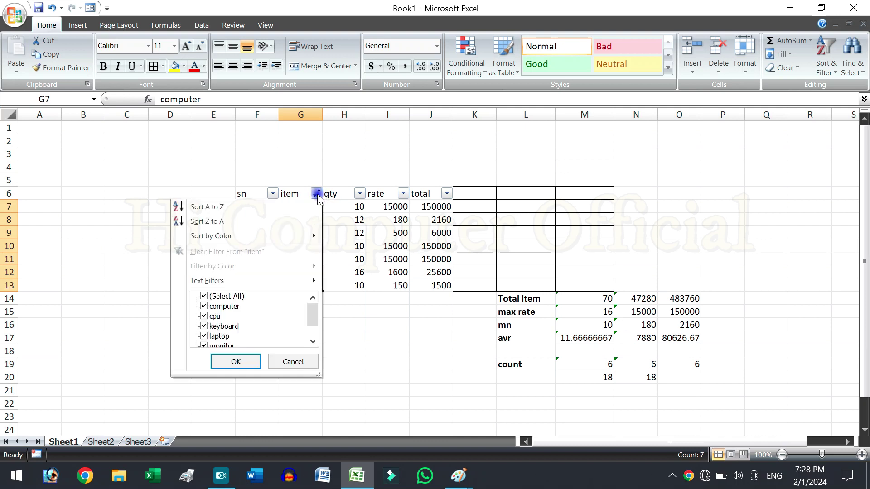
{"action": "left_click", "coordinate": [250, 222]}
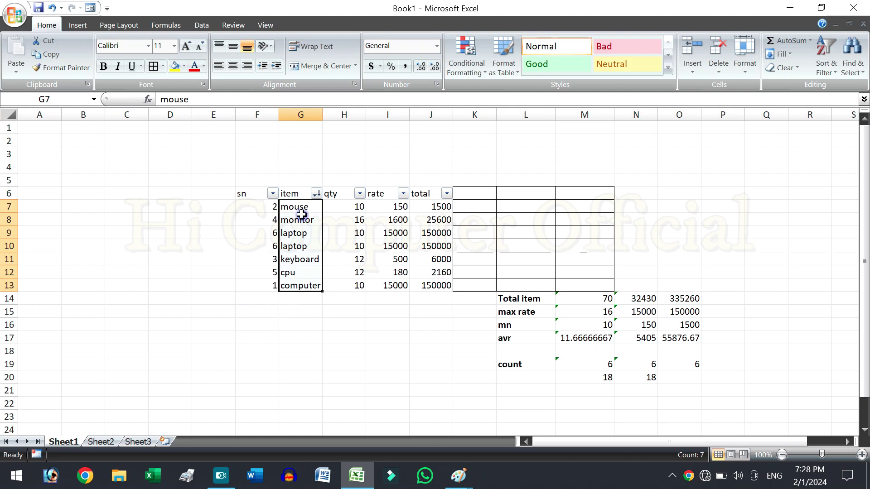
{"action": "left_click", "coordinate": [316, 195]}
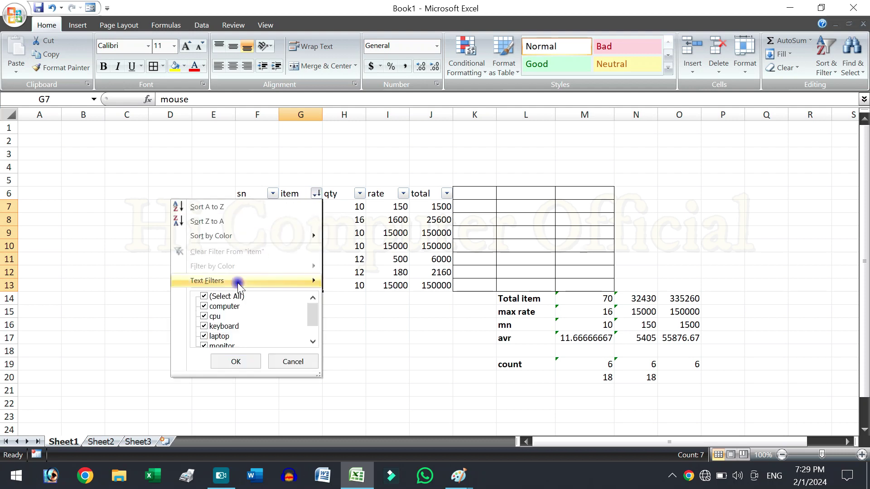
{"action": "mouse_move", "coordinate": [211, 235]}
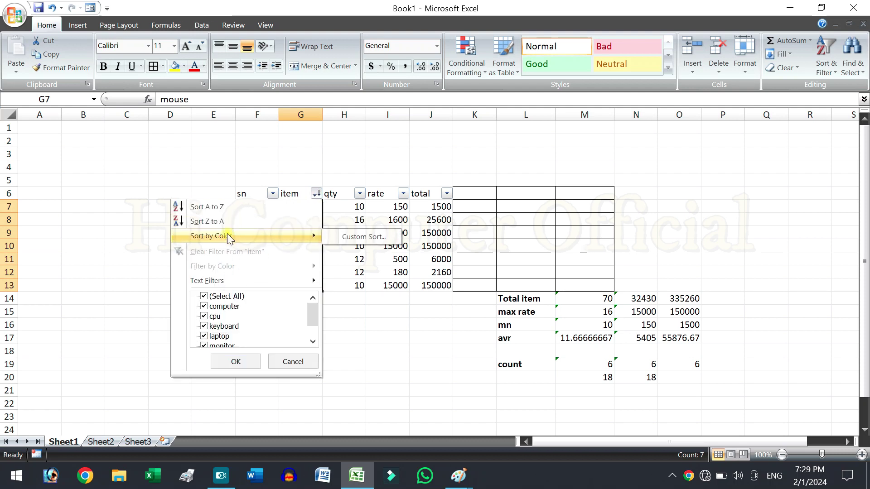
- Apply a custom sort on the qty column by cell colour
{"action": "left_click", "coordinate": [343, 237]}
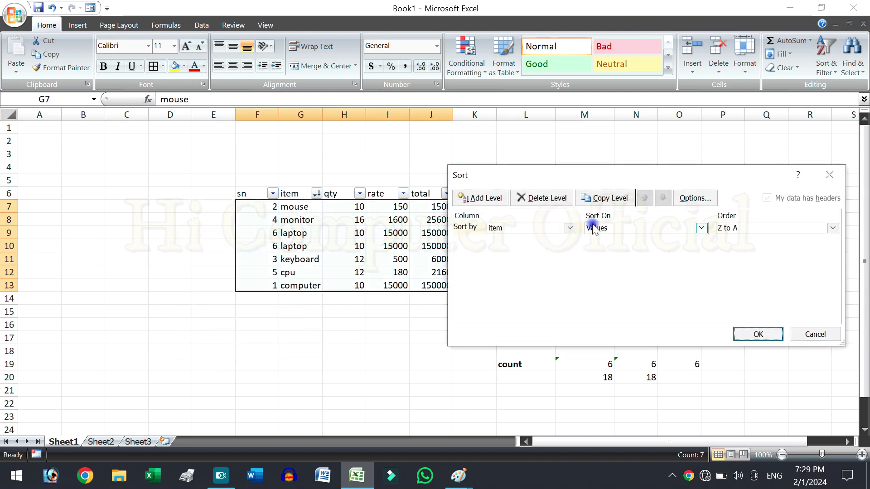
{"action": "left_click", "coordinate": [575, 227]}
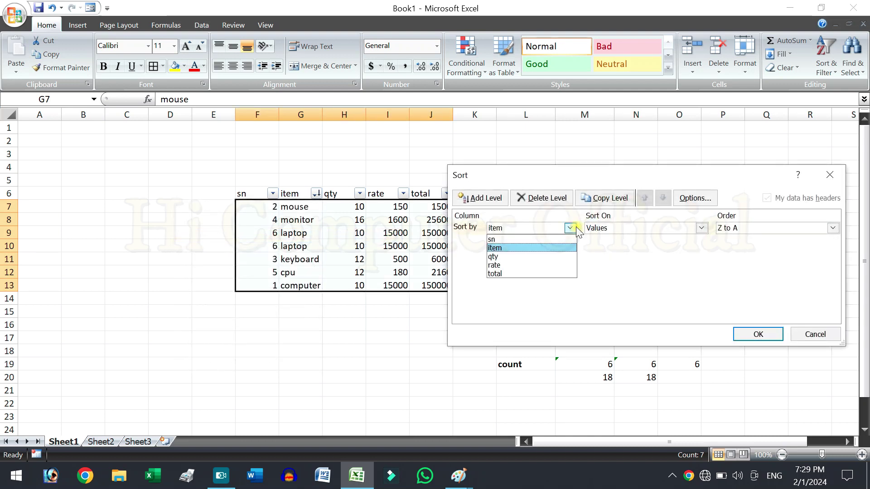
{"action": "left_click", "coordinate": [530, 254]}
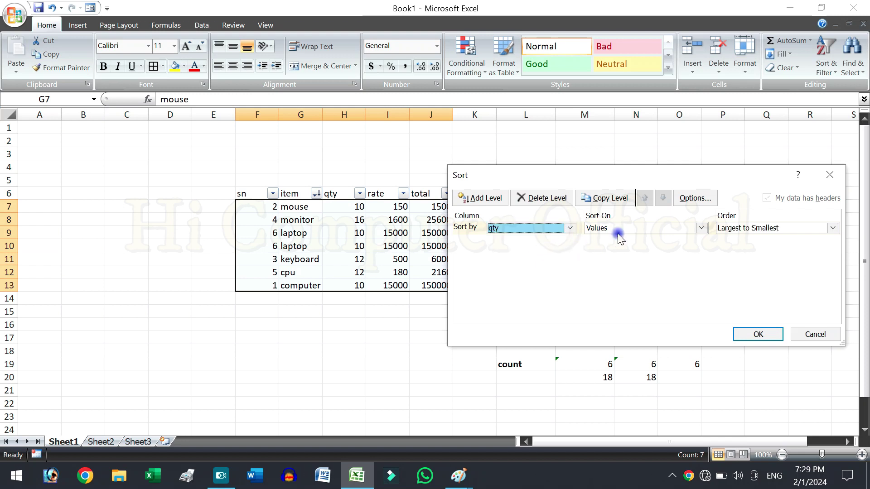
{"action": "left_click", "coordinate": [701, 228]}
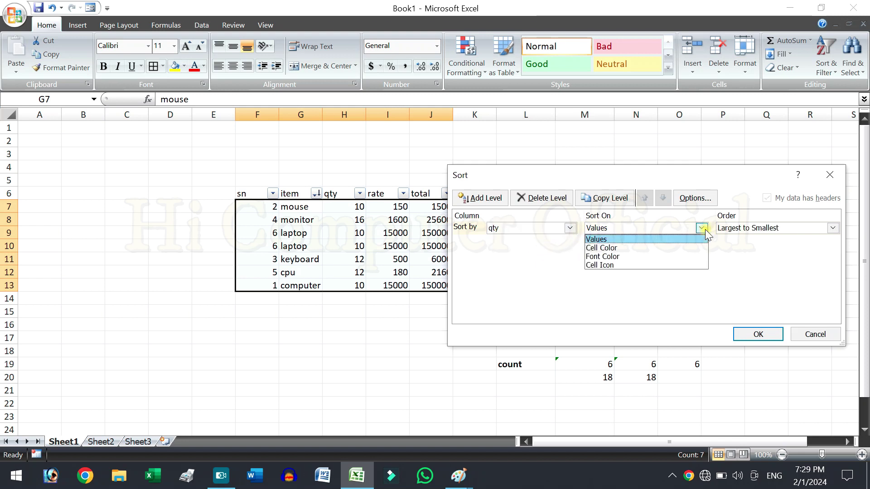
{"action": "left_click", "coordinate": [672, 249]}
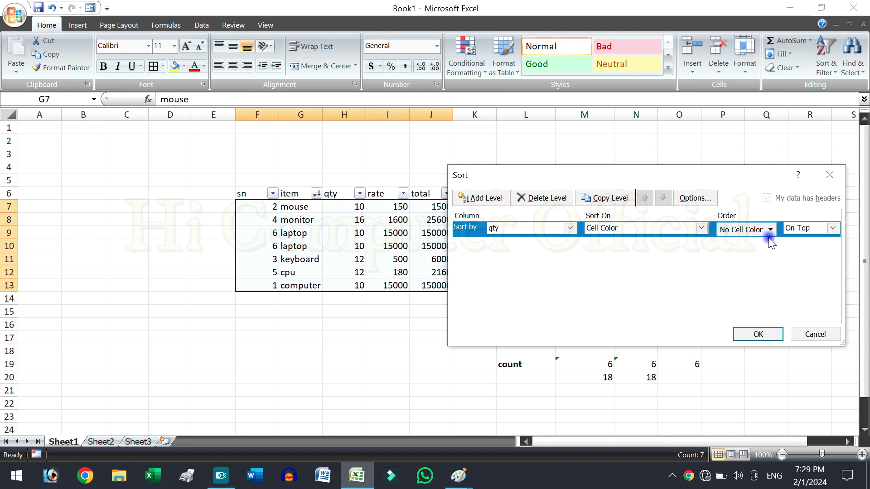
{"action": "left_click", "coordinate": [761, 334]}
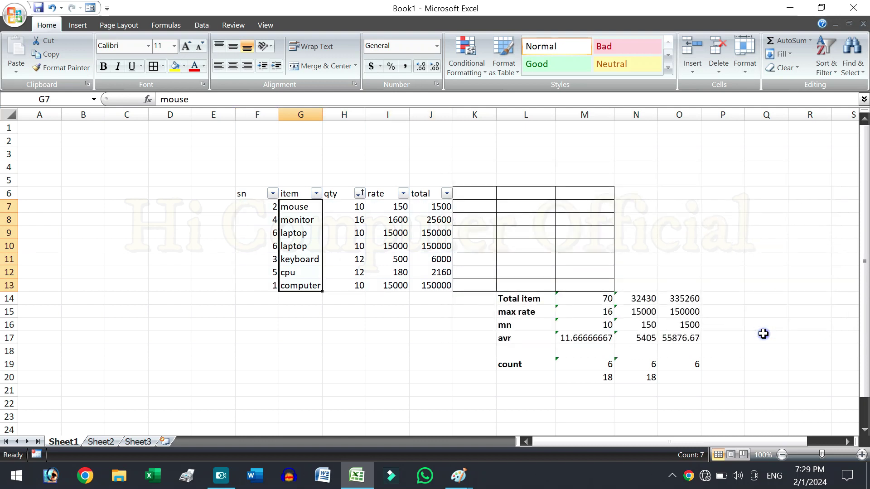
- Filter the item column to show only the computer row
{"action": "left_click", "coordinate": [406, 283]}
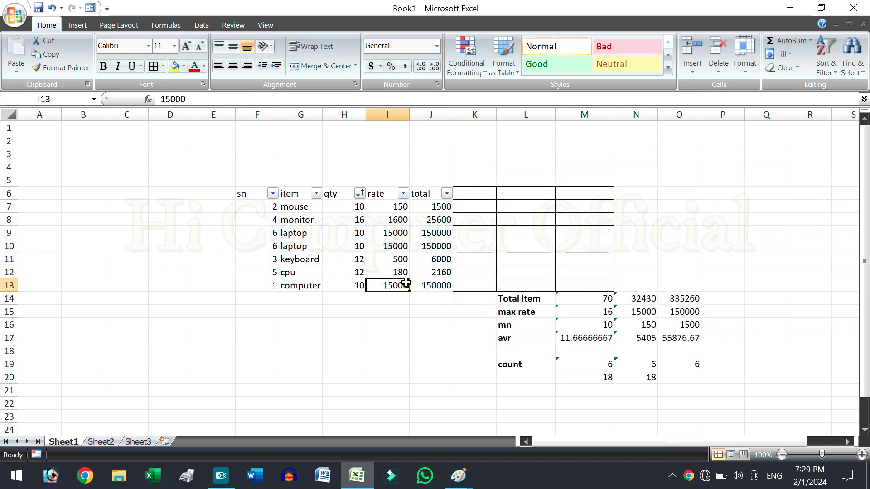
{"action": "left_click", "coordinate": [317, 193]}
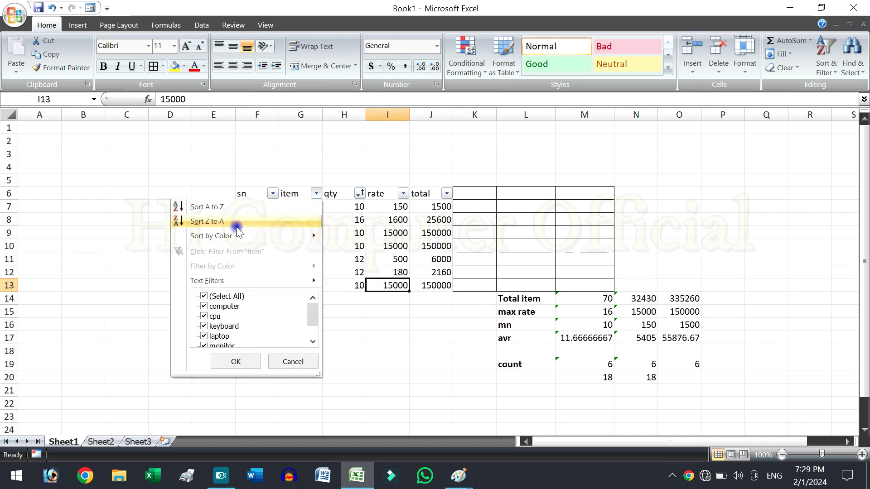
{"action": "left_click", "coordinate": [203, 297]}
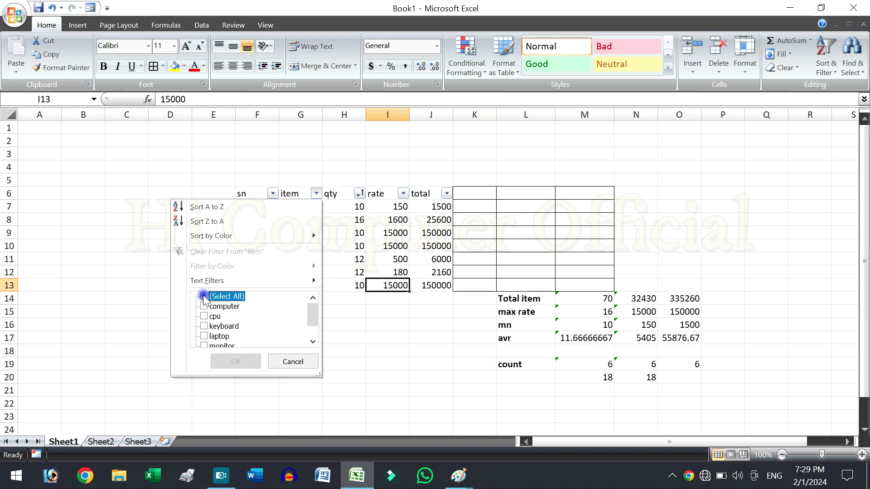
{"action": "left_click", "coordinate": [203, 307]}
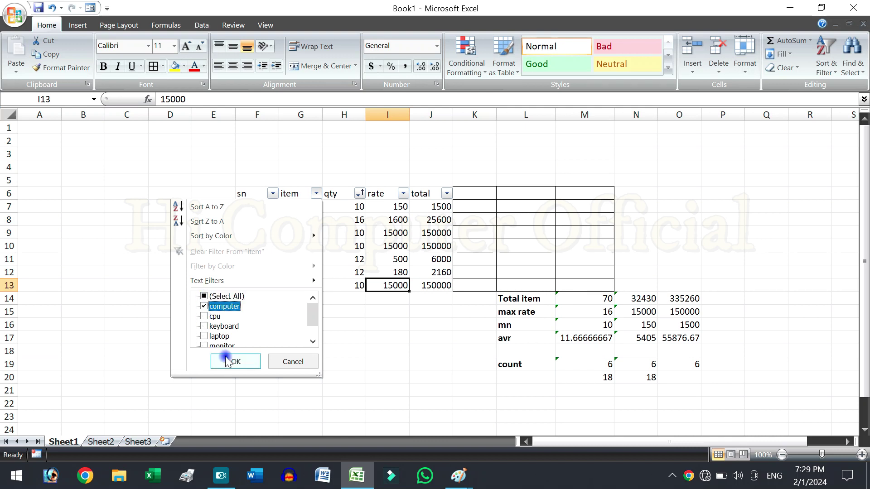
{"action": "left_click", "coordinate": [232, 362]}
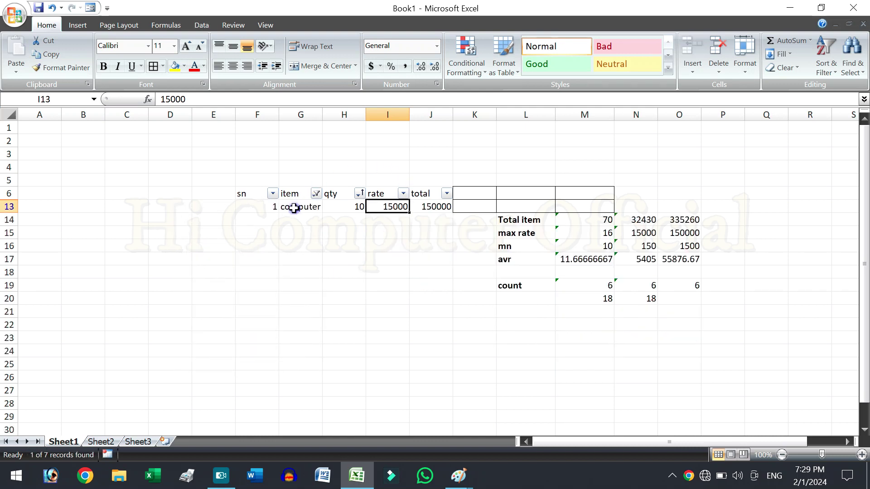
- Add cpu to the item filter, then clear the filter so all seven rows show
{"action": "left_click", "coordinate": [317, 193]}
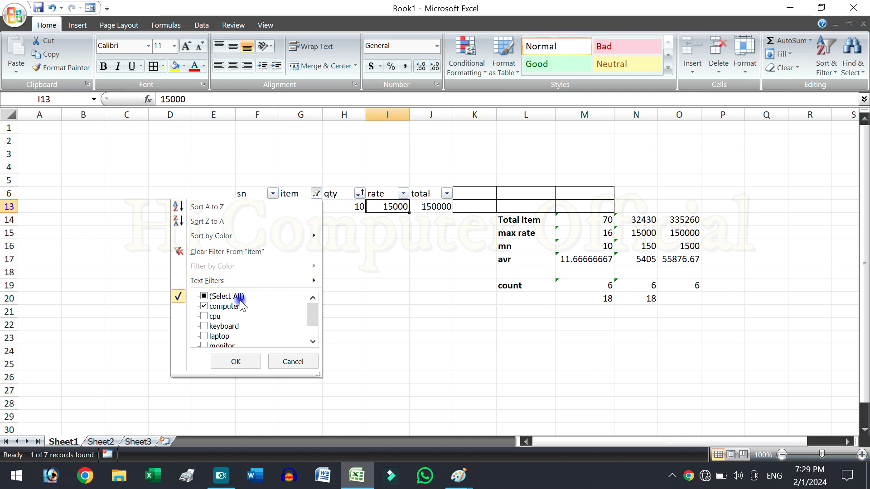
{"action": "left_click", "coordinate": [215, 316]}
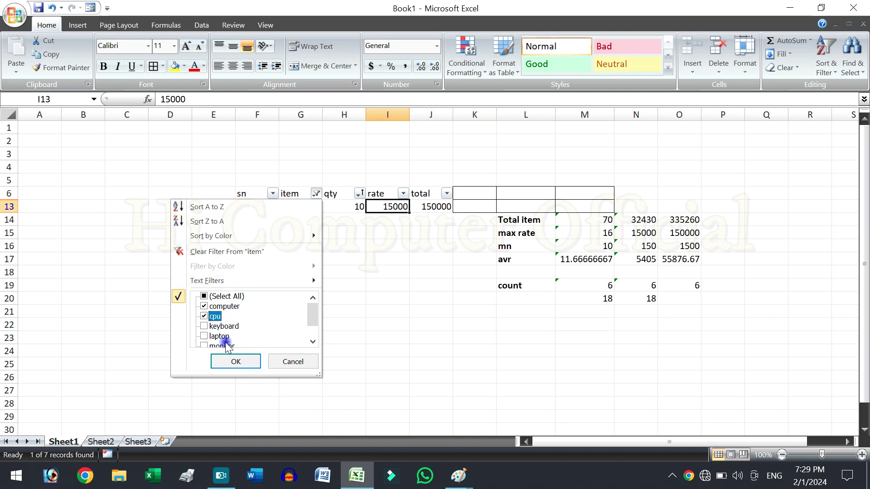
{"action": "left_click", "coordinate": [241, 361]}
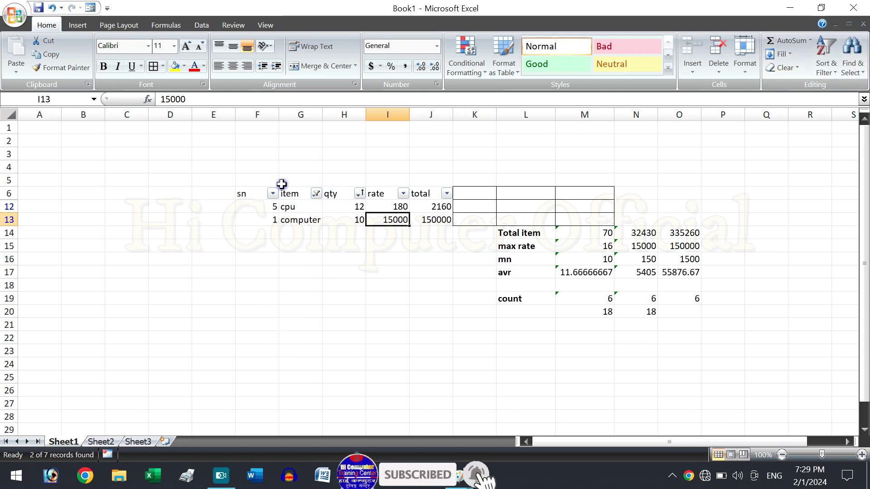
{"action": "left_click", "coordinate": [831, 68]}
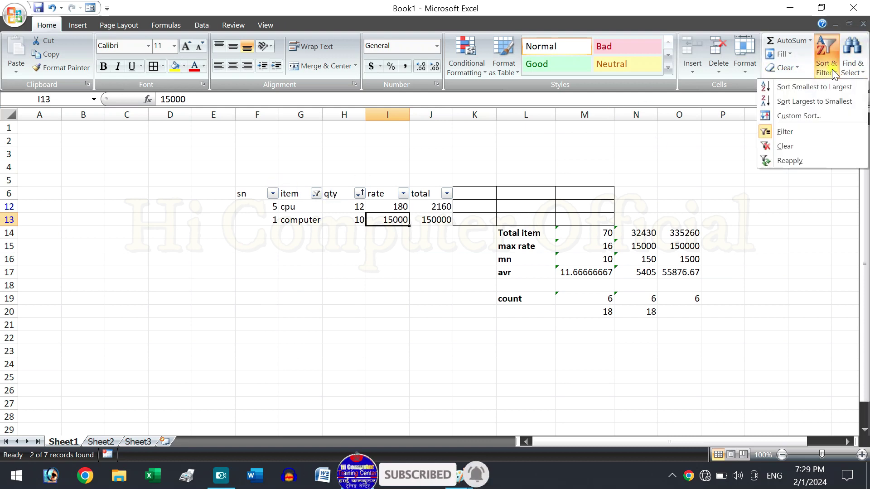
{"action": "left_click", "coordinate": [788, 146]}
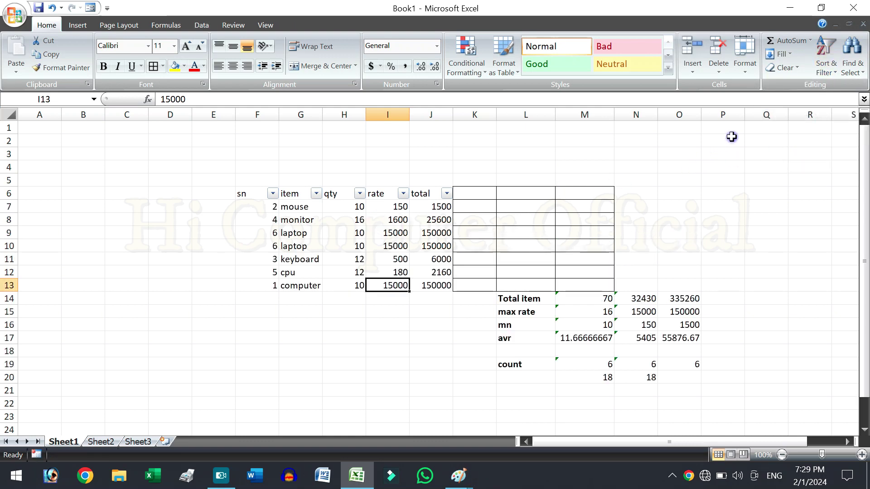
- Turn off the AutoFilter on the table headers and select the sn values F7:F13
{"action": "left_click", "coordinate": [797, 67]}
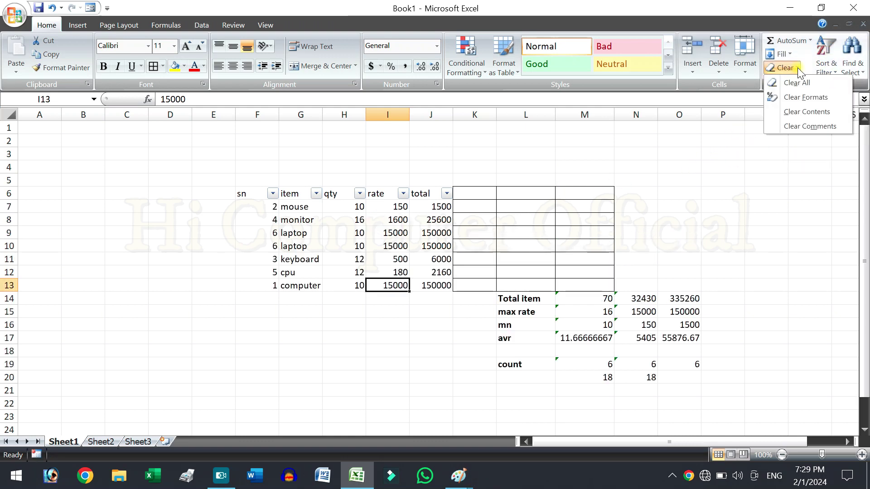
{"action": "left_click", "coordinate": [823, 66]}
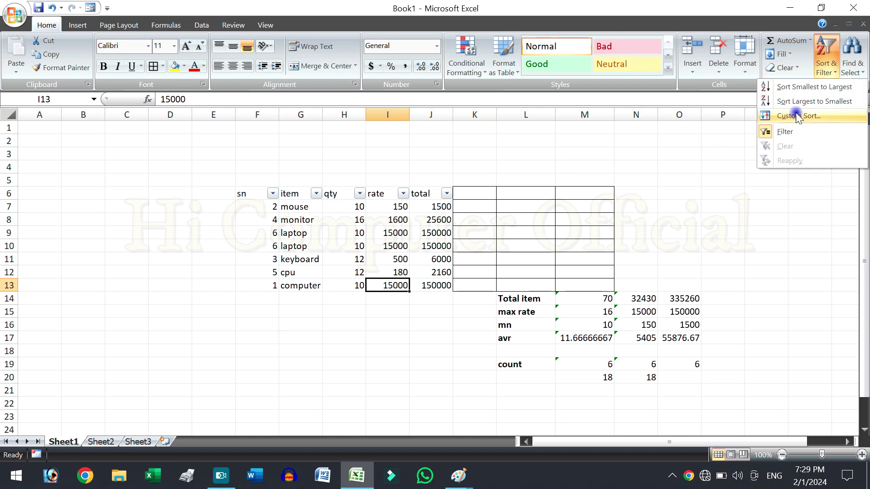
{"action": "left_click", "coordinate": [789, 136]}
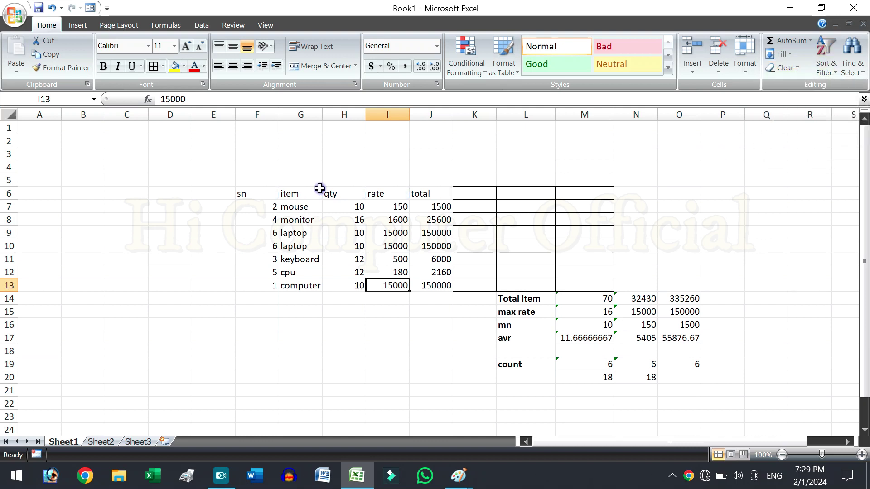
{"action": "left_click", "coordinate": [304, 190]}
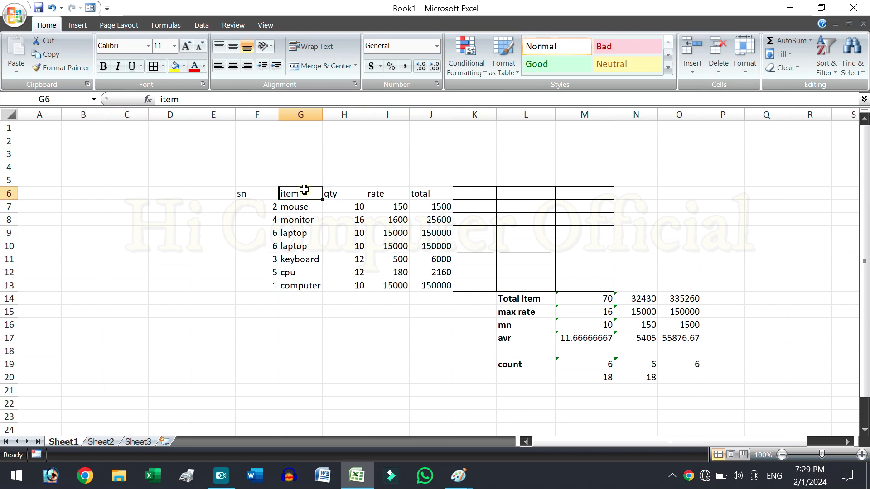
{"action": "left_click", "coordinate": [837, 70]}
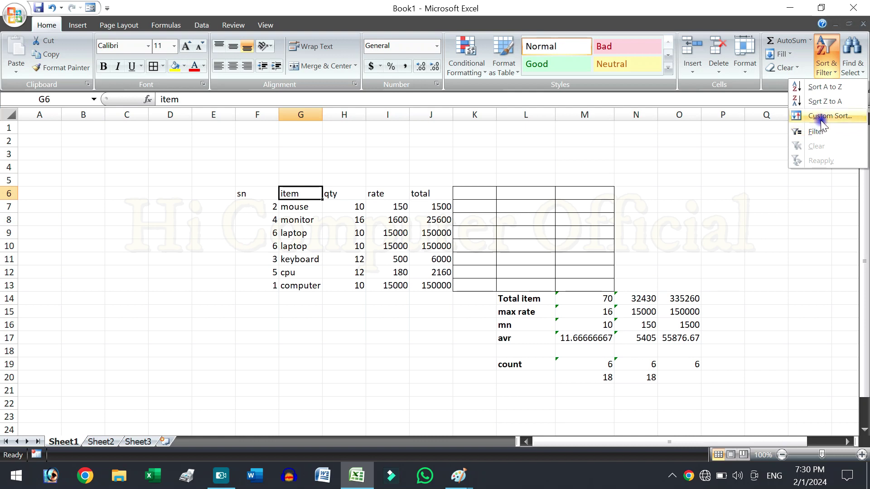
{"action": "left_click", "coordinate": [281, 217]}
{"action": "left_click_drag", "start_coordinate": [272, 207], "coordinate": [258, 285]}
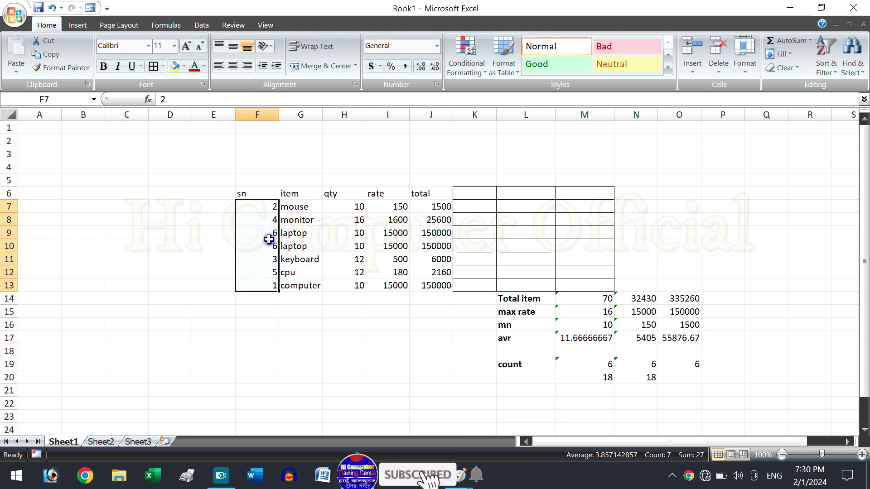
{"action": "left_click", "coordinate": [818, 73]}
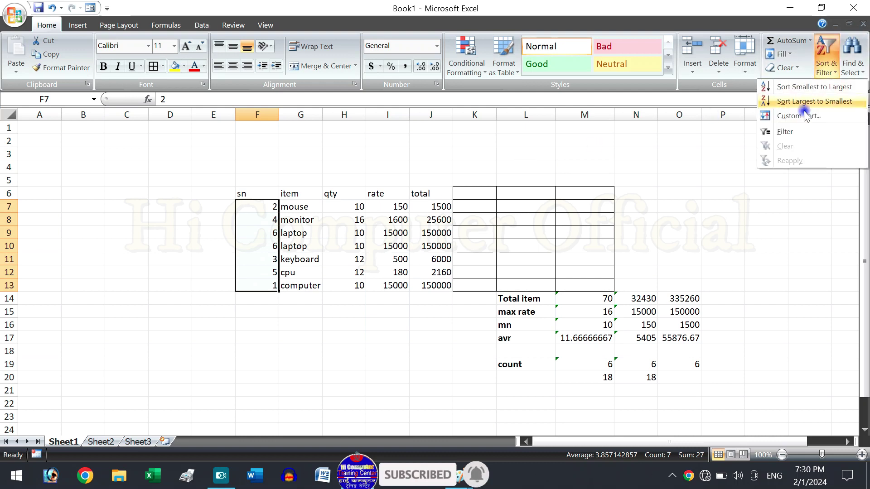
{"action": "left_click", "coordinate": [796, 133]}
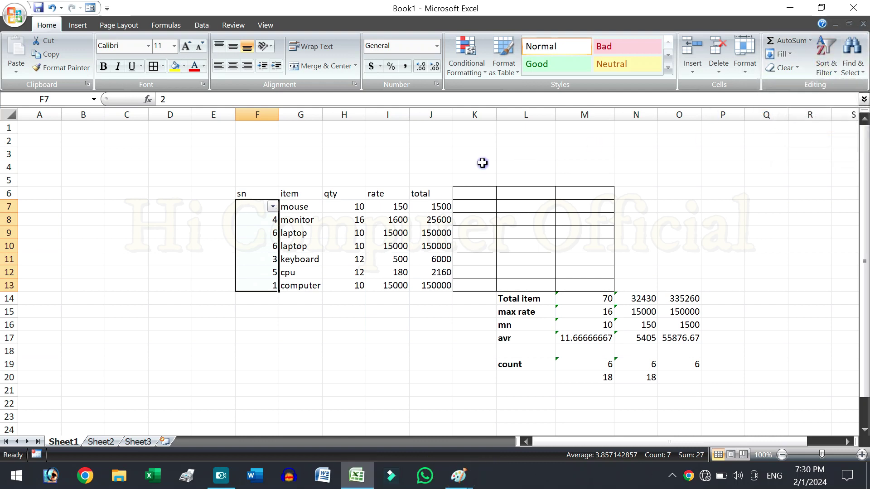
{"action": "left_click", "coordinate": [273, 207]}
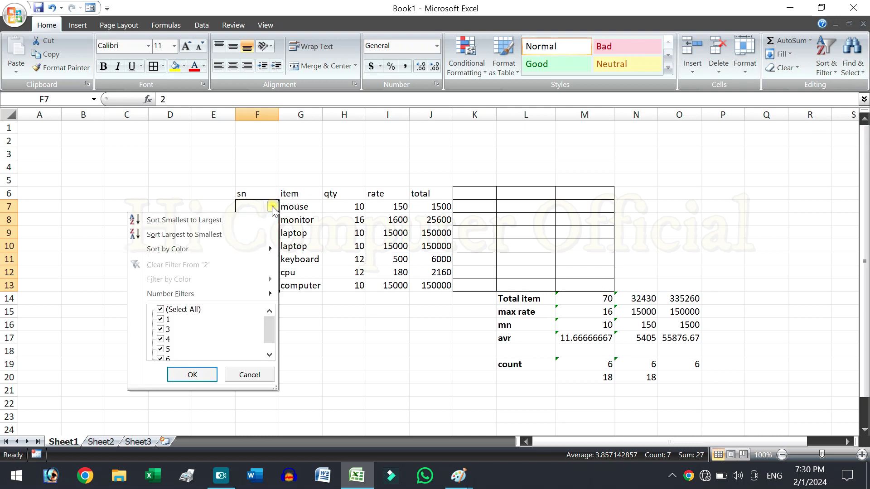
{"action": "left_click", "coordinate": [192, 219]}
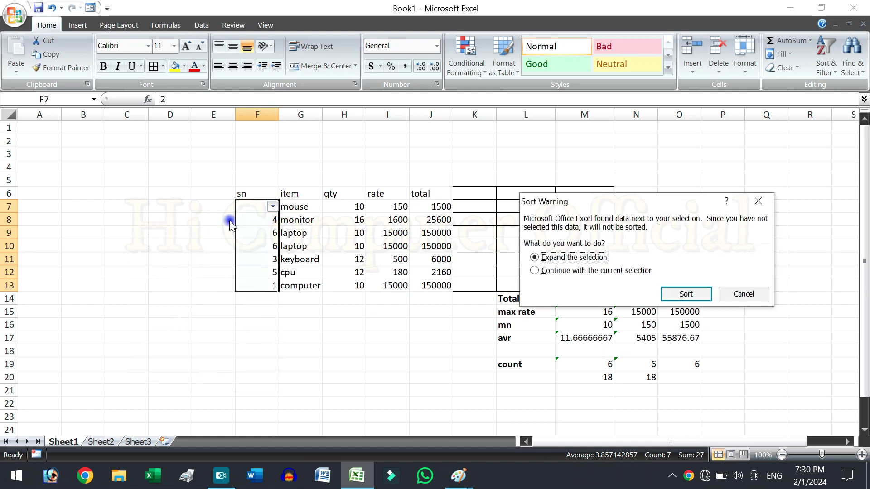
{"action": "left_click", "coordinate": [686, 294]}
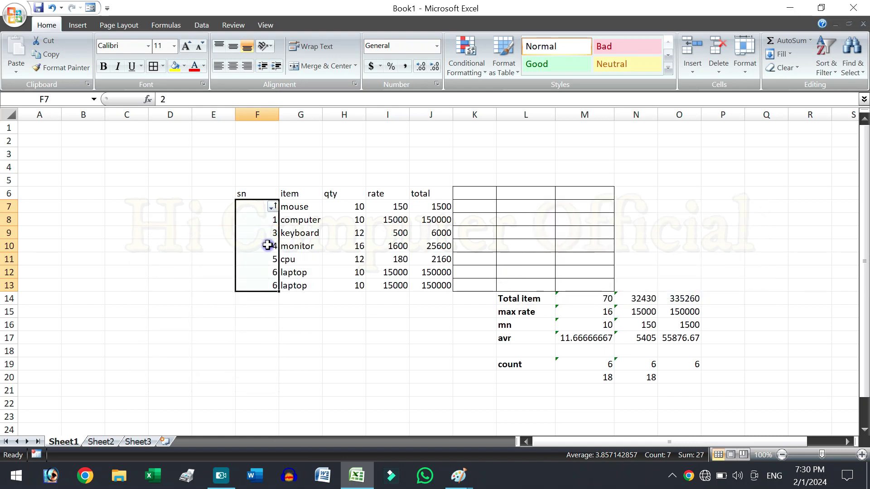
{"action": "left_click", "coordinate": [267, 245]}
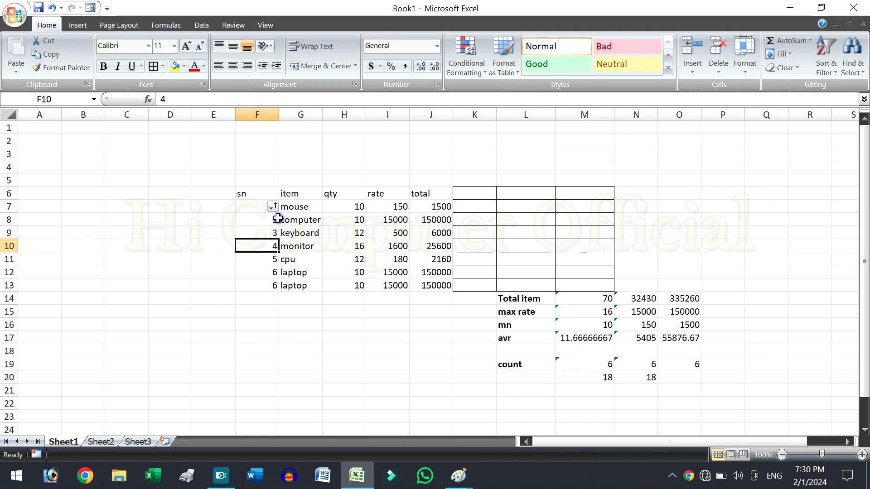
{"action": "left_click", "coordinate": [52, 8]}
{"action": "left_click", "coordinate": [52, 8]}
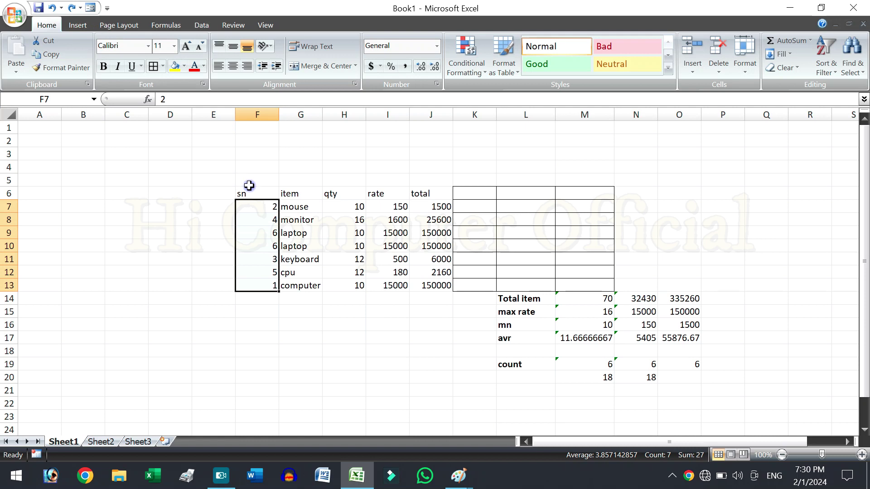
- Re-add filter arrows from F6 and sort the table by sn ascending, 1 to 6
{"action": "left_click", "coordinate": [265, 193]}
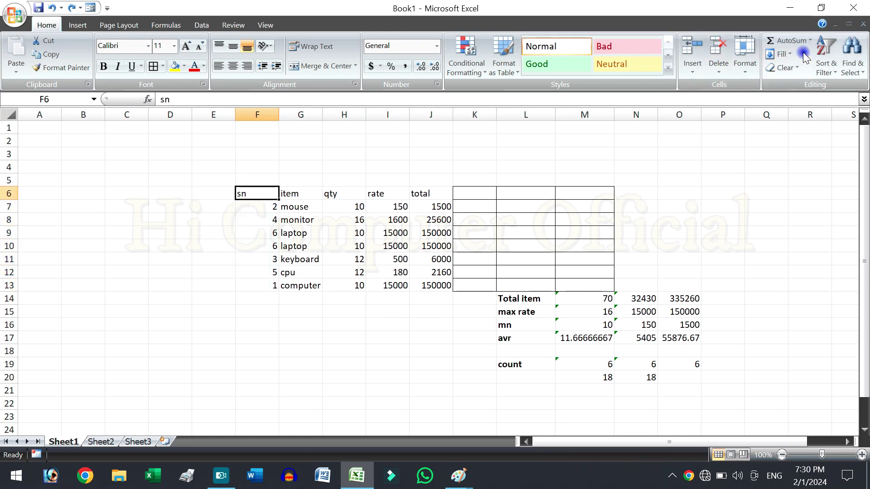
{"action": "left_click", "coordinate": [824, 63]}
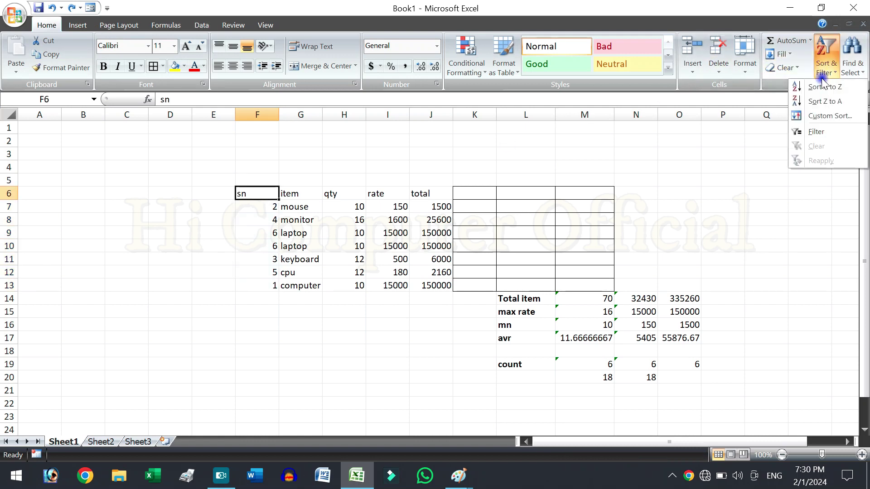
{"action": "left_click", "coordinate": [820, 131]}
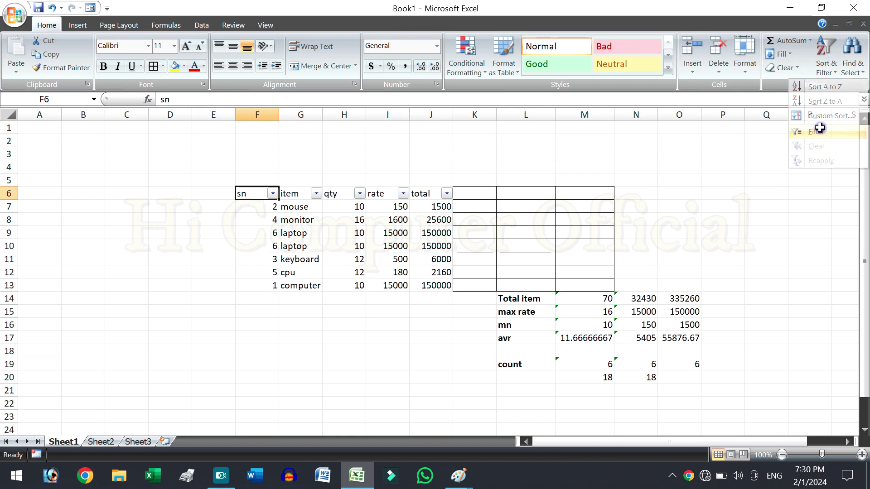
{"action": "left_click", "coordinate": [273, 194]}
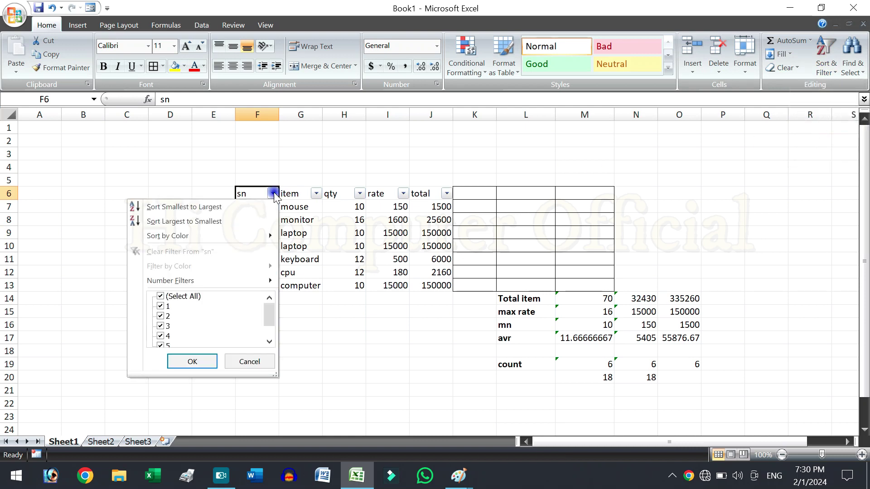
{"action": "left_click", "coordinate": [236, 207]}
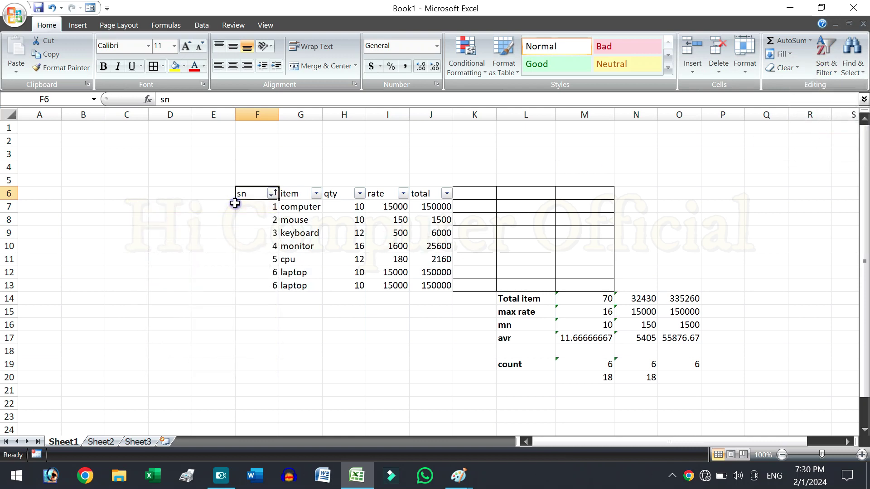
{"action": "left_click", "coordinate": [268, 298]}
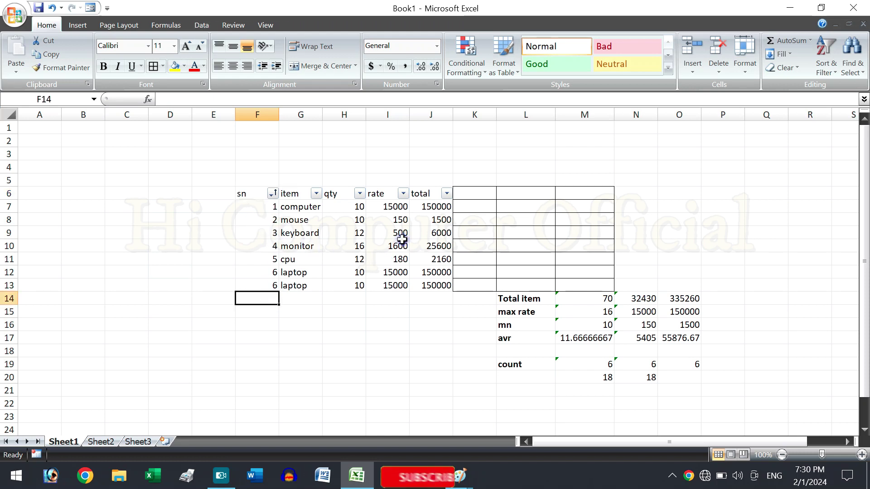
- Sort the table by rate smallest to largest and check I7 (150) and I13 (15000)
{"action": "left_click", "coordinate": [403, 194]}
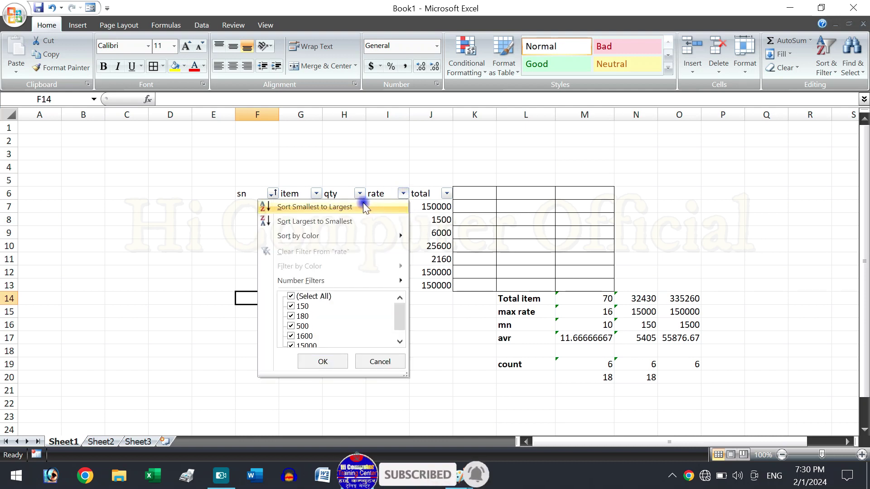
{"action": "left_click", "coordinate": [343, 221]}
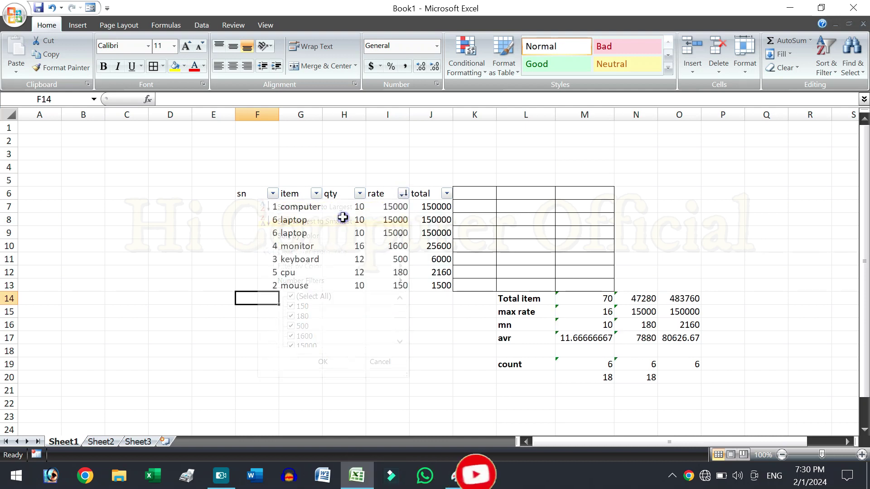
{"action": "left_click", "coordinate": [402, 192]}
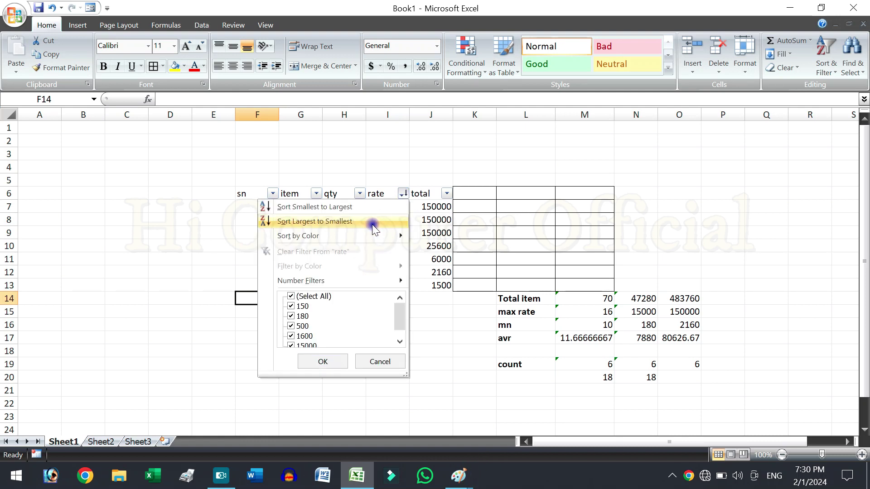
{"action": "left_click", "coordinate": [373, 222]}
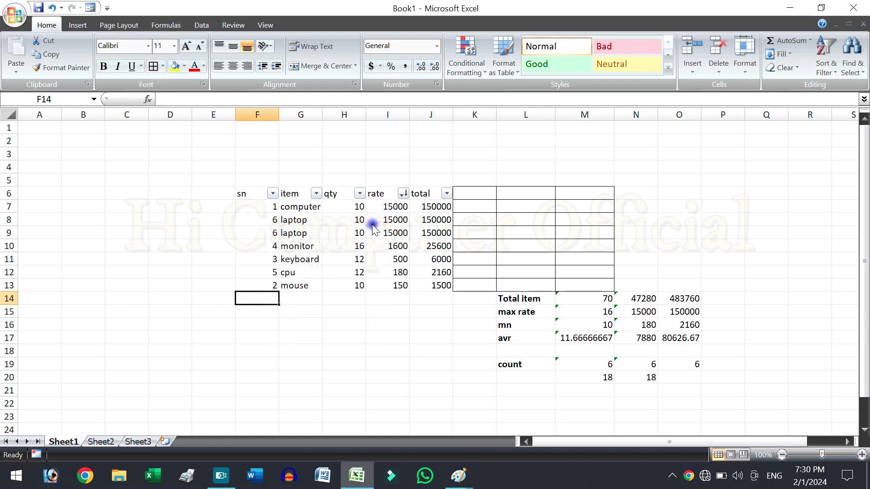
{"action": "left_click", "coordinate": [403, 193]}
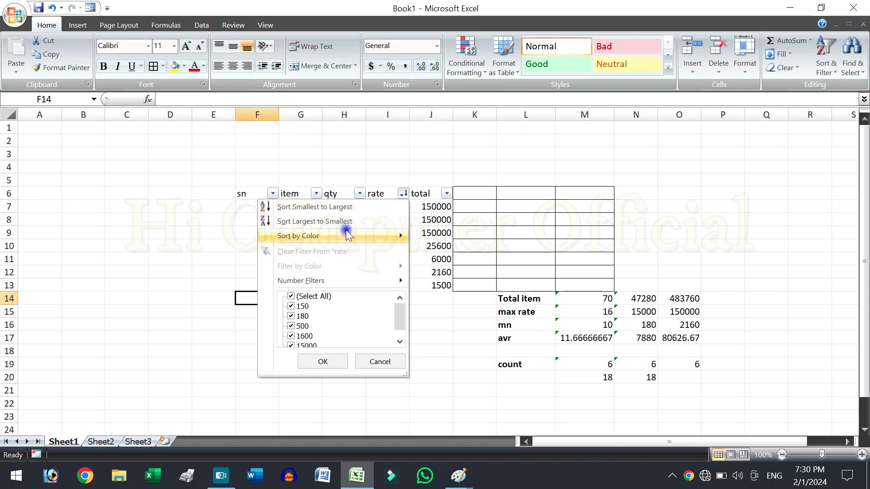
{"action": "left_click", "coordinate": [352, 207]}
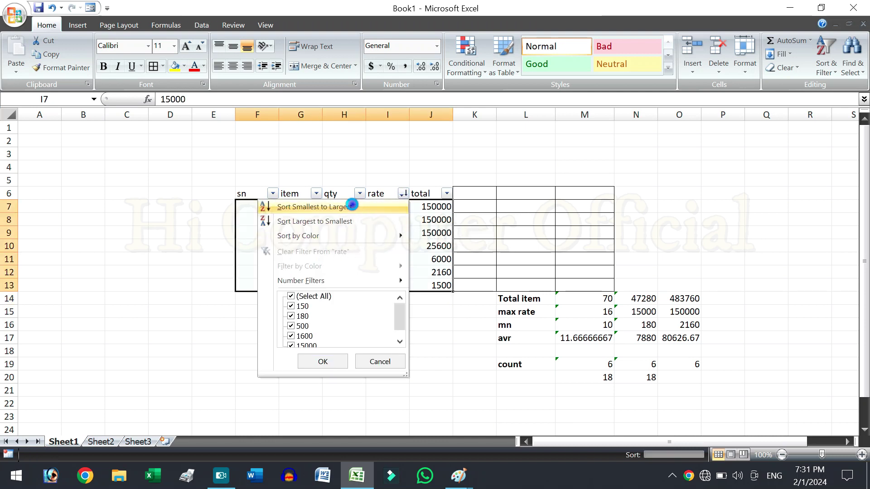
{"action": "left_click", "coordinate": [398, 204]}
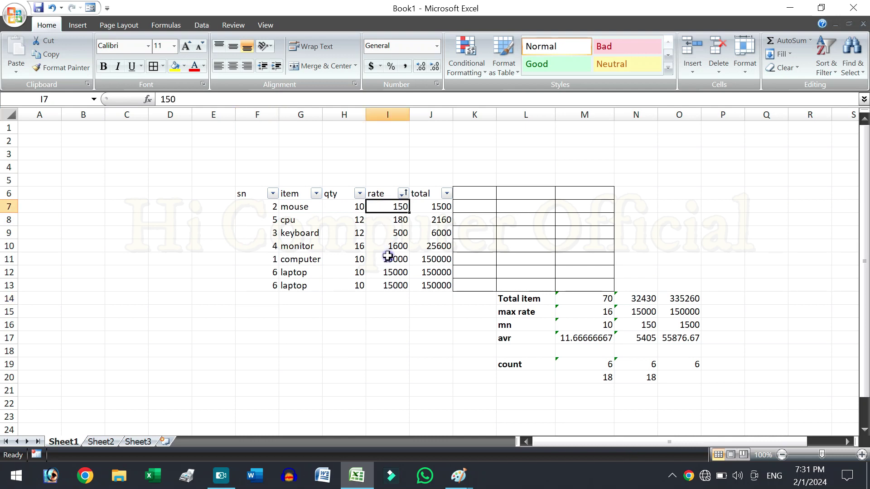
{"action": "left_click", "coordinate": [395, 286]}
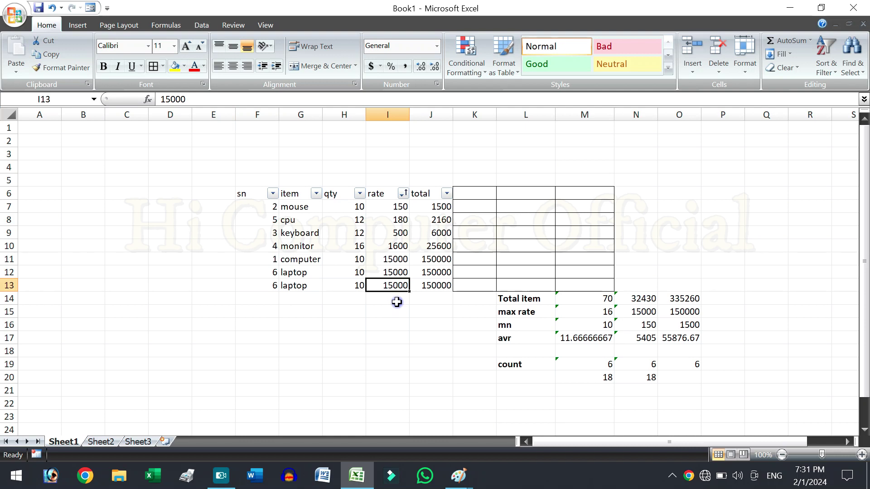
- Replace every 10 on the sheet with 20 using Find & Replace
{"action": "left_click", "coordinate": [854, 63]}
{"action": "left_click", "coordinate": [793, 88]}
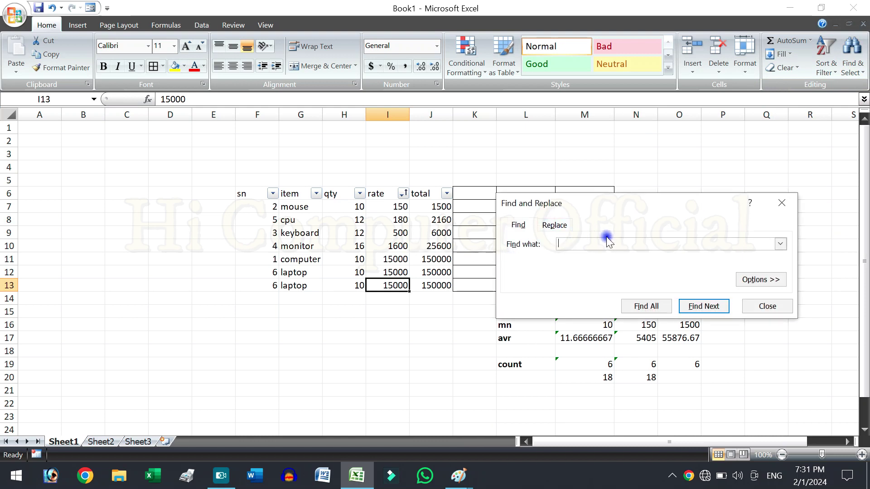
{"action": "type", "text": "10"}
{"action": "left_click", "coordinate": [654, 308]}
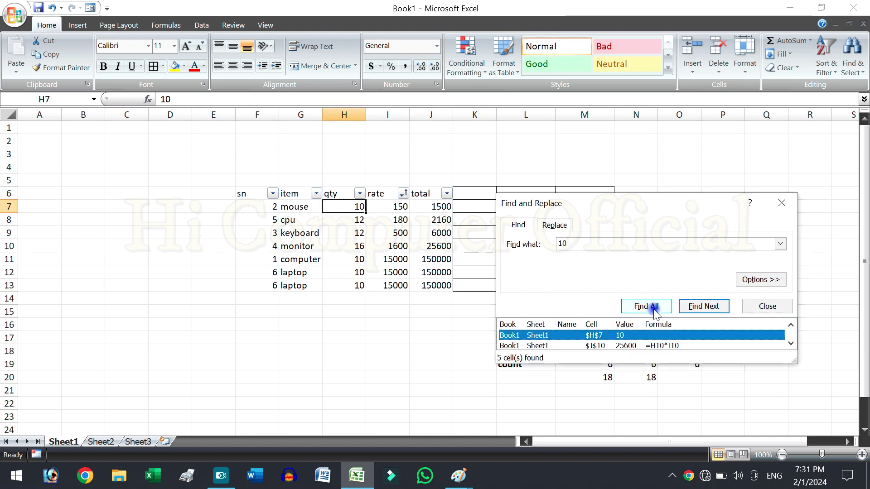
{"action": "left_click", "coordinate": [553, 225]}
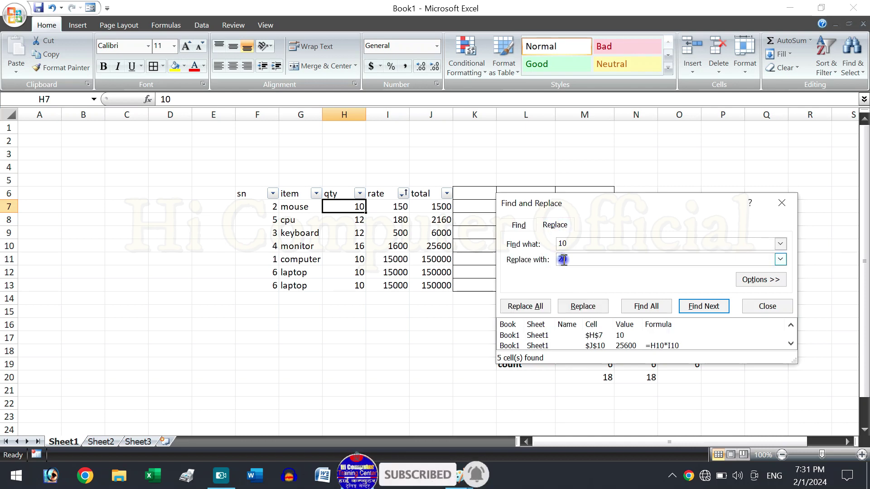
{"action": "left_click", "coordinate": [527, 307]}
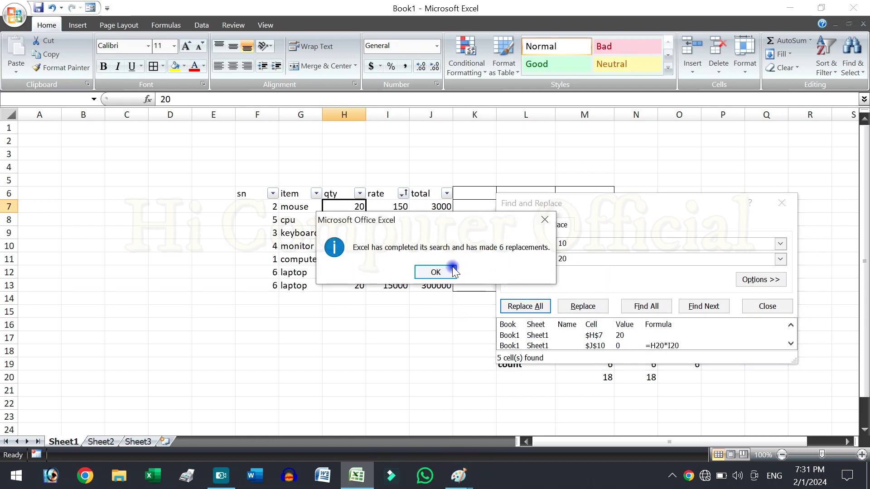
{"action": "left_click", "coordinate": [437, 271]}
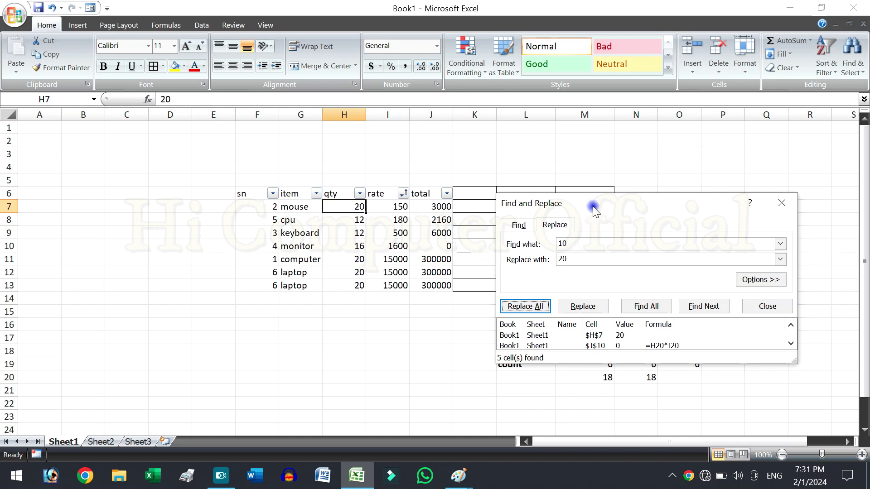
- Move the Find and Replace dialog to the lower left, off the totals
{"action": "left_click_drag", "start_coordinate": [589, 203], "coordinate": [640, 165]}
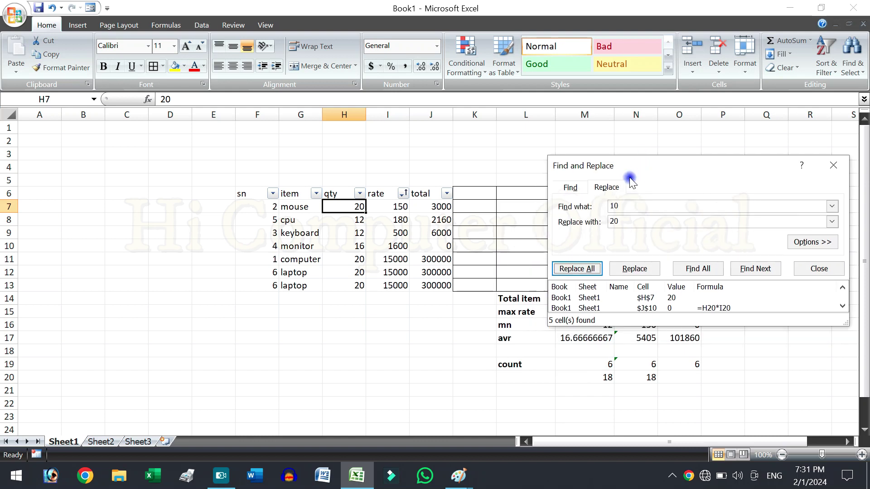
{"action": "left_click_drag", "start_coordinate": [645, 169], "coordinate": [643, 137]}
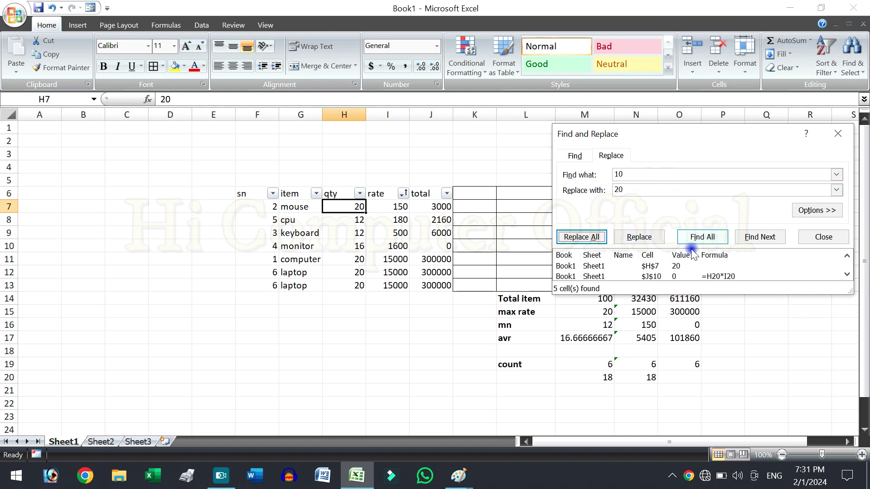
{"action": "mouse_move", "coordinate": [725, 136]}
{"action": "left_mouse_down"}
{"action": "mouse_move", "coordinate": [251, 272]}
{"action": "mouse_move", "coordinate": [264, 217]}
{"action": "mouse_move", "coordinate": [188, 155]}
{"action": "left_mouse_up"}
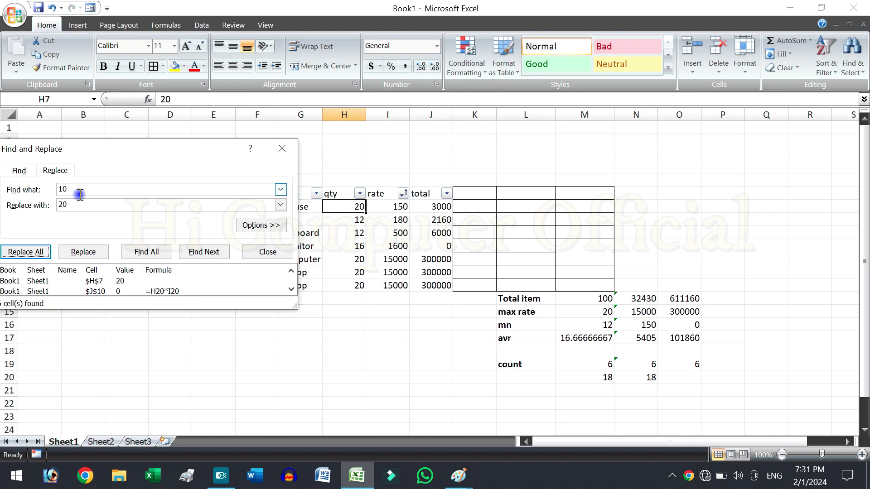
- Reopen Find & Select and list all cells containing 20
{"action": "left_click", "coordinate": [279, 151]}
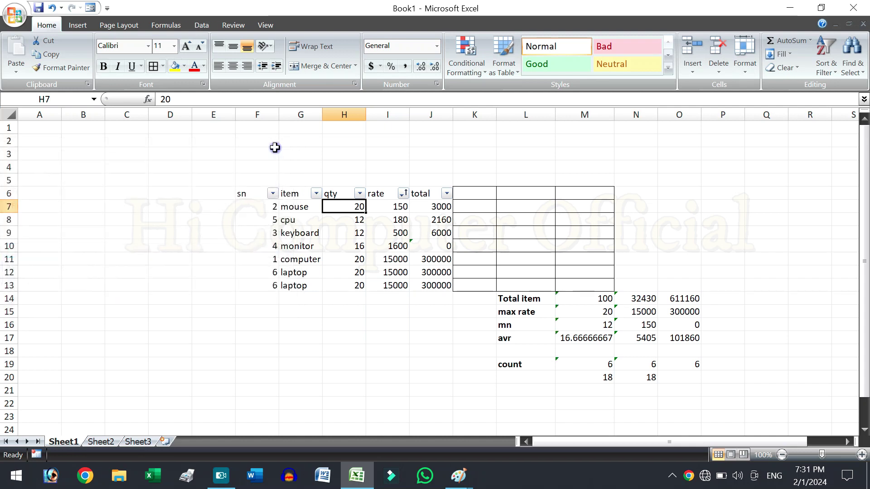
{"action": "left_click", "coordinate": [824, 63]}
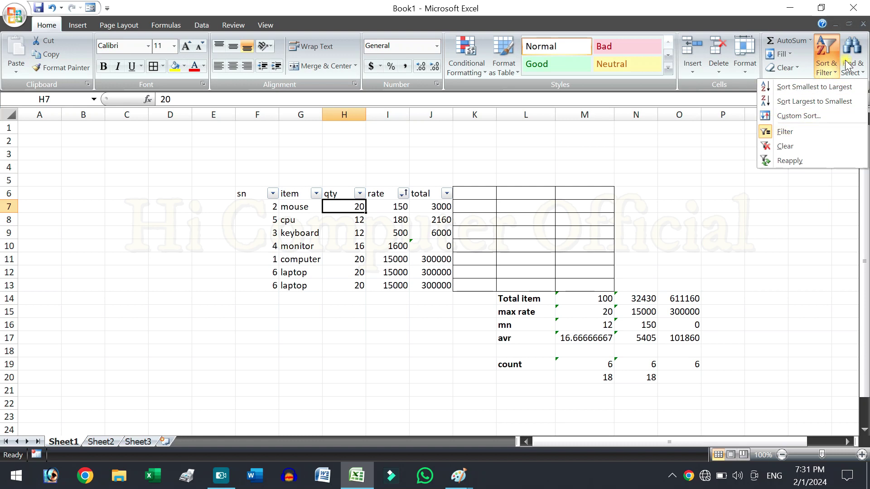
{"action": "left_click", "coordinate": [846, 65]}
{"action": "left_click", "coordinate": [793, 88]}
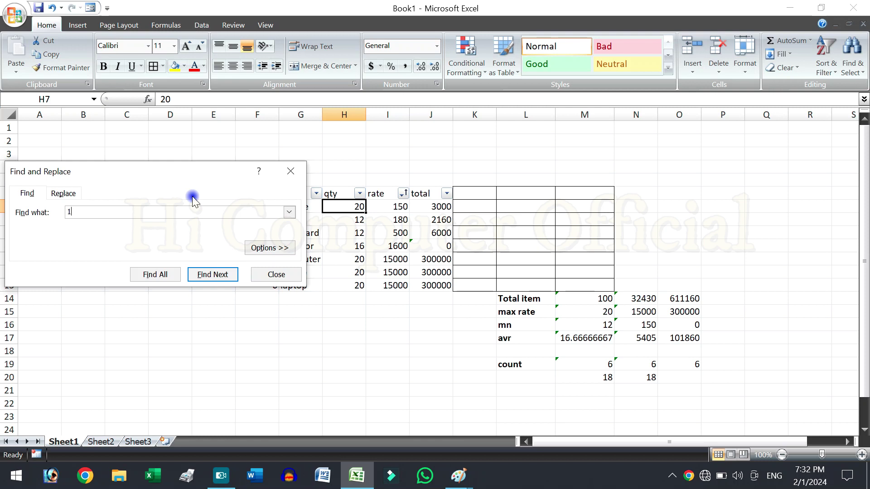
{"action": "left_click_drag", "start_coordinate": [78, 212], "coordinate": [63, 213]}
{"action": "left_click_drag", "start_coordinate": [80, 213], "coordinate": [48, 213]}
{"action": "type", "text": "20"}
{"action": "left_click", "coordinate": [154, 275]}
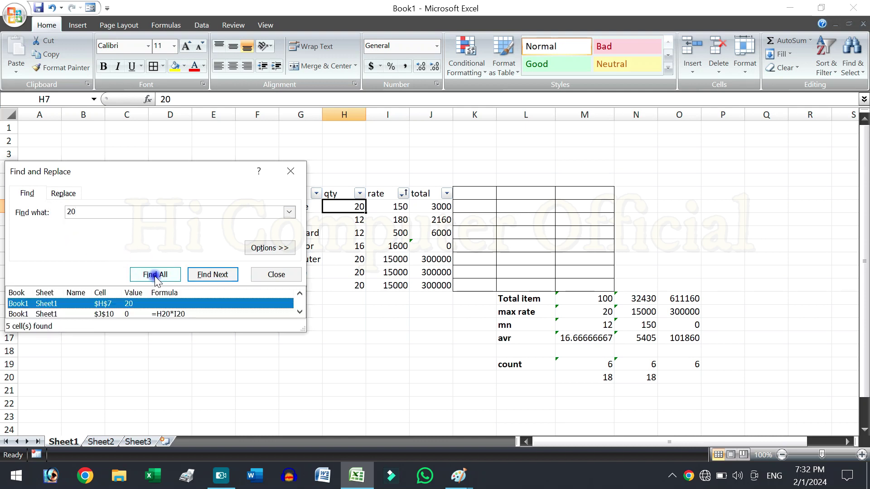
- Replace every 20 with 50, then close the Find and Replace dialog
{"action": "left_click", "coordinate": [72, 194]}
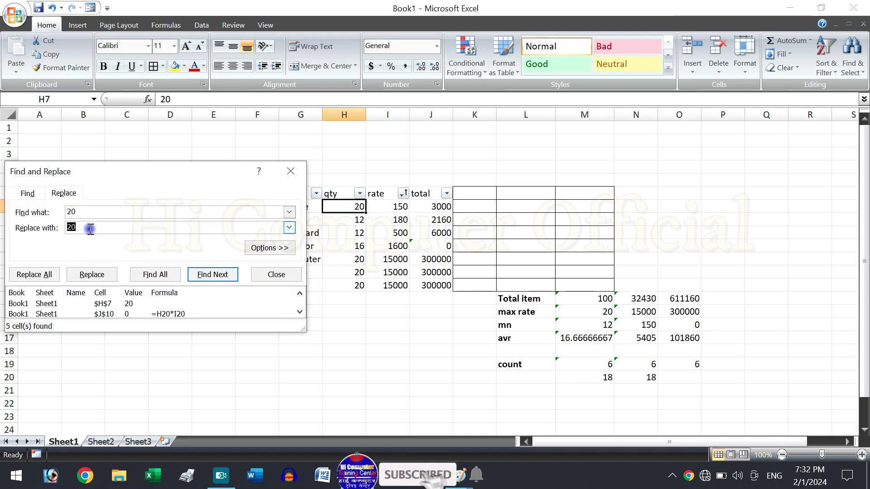
{"action": "type", "text": "50"}
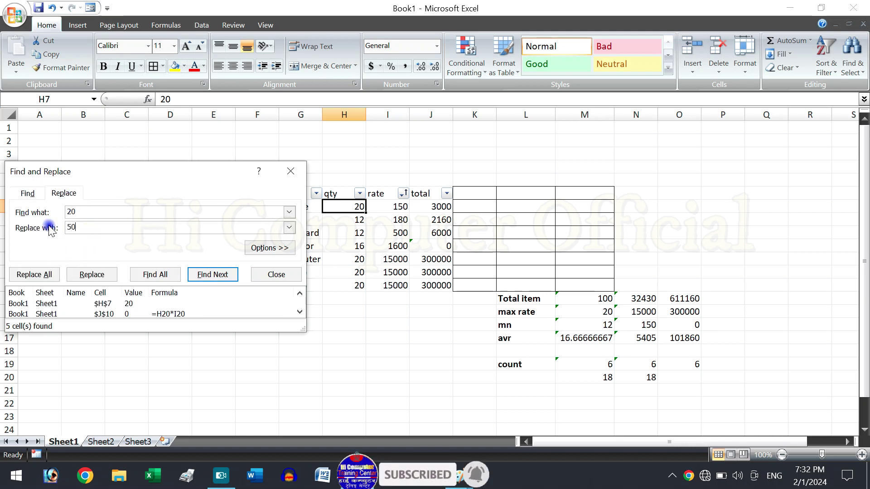
{"action": "left_click", "coordinate": [45, 275]}
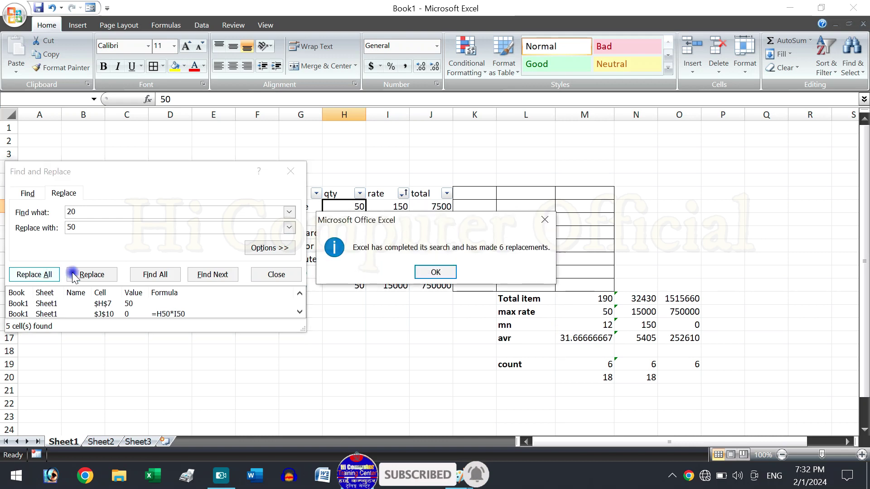
{"action": "left_click", "coordinate": [435, 273]}
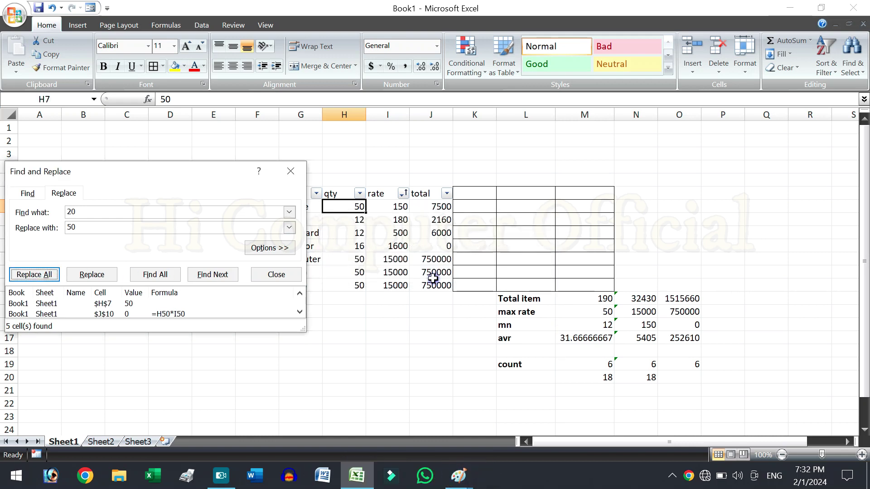
{"action": "left_click", "coordinate": [276, 275]}
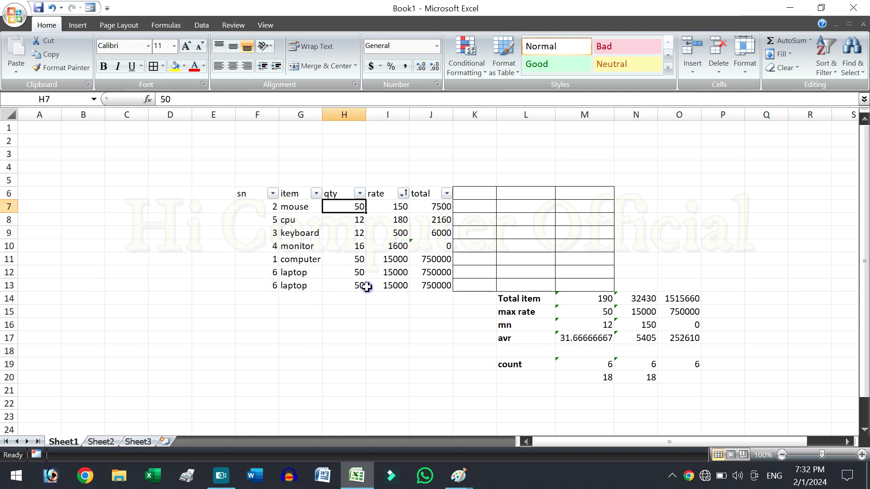
- Try Go To with reference 12 and dismiss the invalid reference error
{"action": "left_click", "coordinate": [850, 67]}
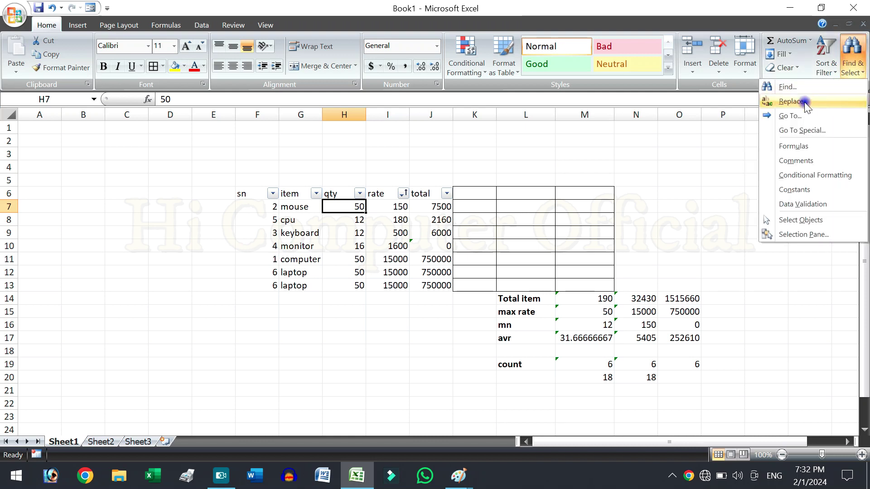
{"action": "left_click", "coordinate": [788, 117]}
{"action": "type", "text": "12"}
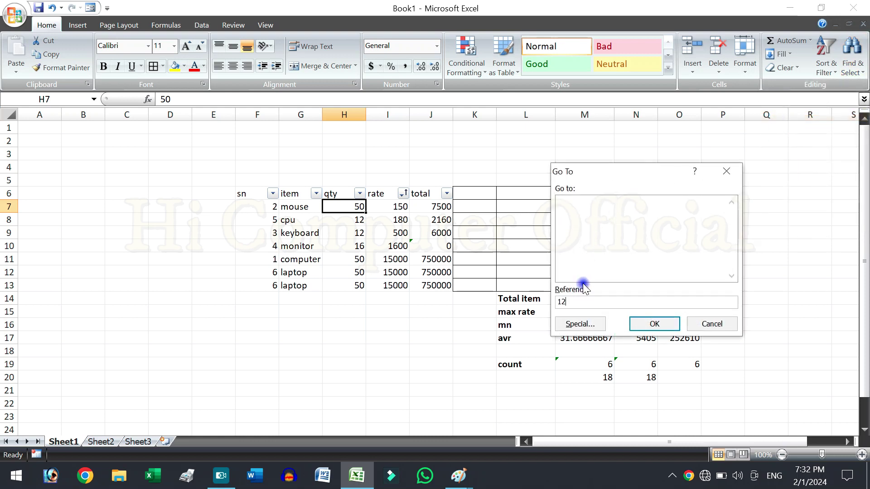
{"action": "key", "text": "Return"}
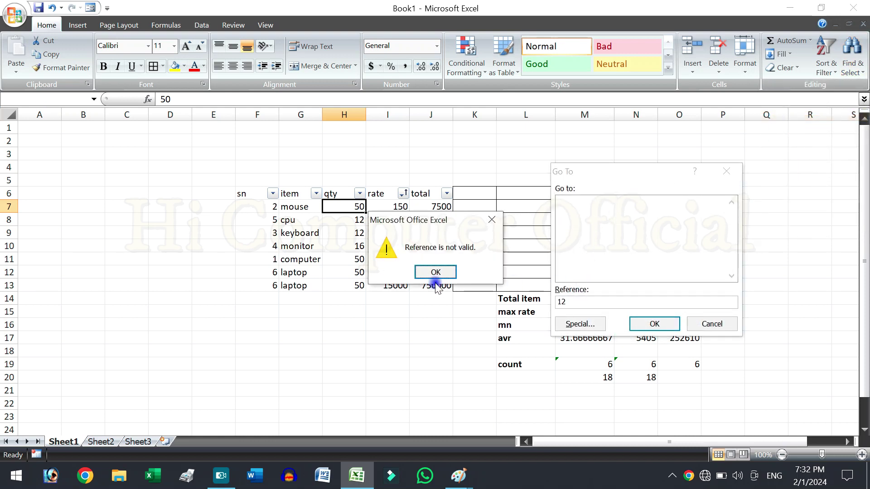
{"action": "left_click", "coordinate": [440, 272]}
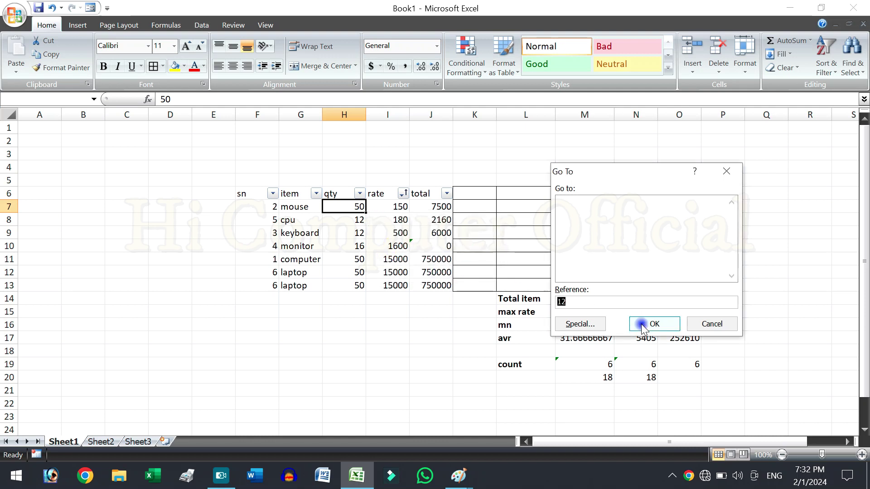
- Cancel the Go To jump, then select every formula cell with Find & Select > Formulas
{"action": "left_click", "coordinate": [570, 325]}
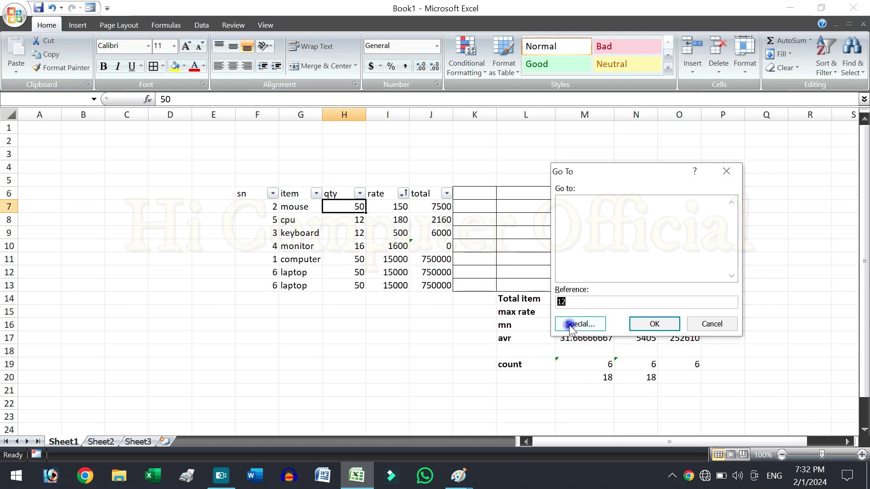
{"action": "left_click", "coordinate": [703, 322]}
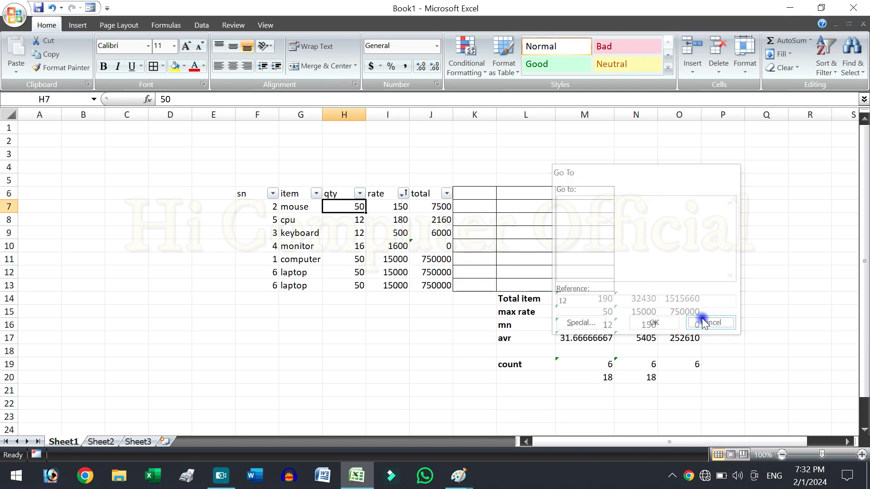
{"action": "left_click", "coordinate": [861, 70]}
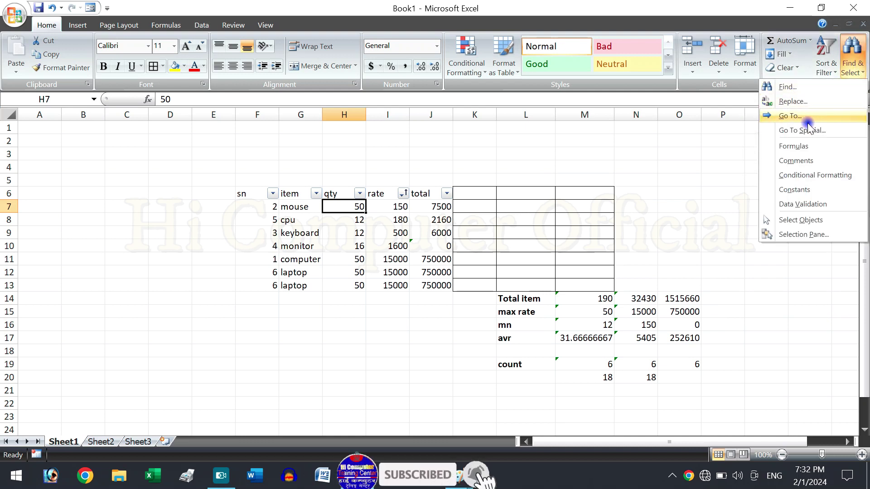
{"action": "left_click", "coordinate": [799, 147]}
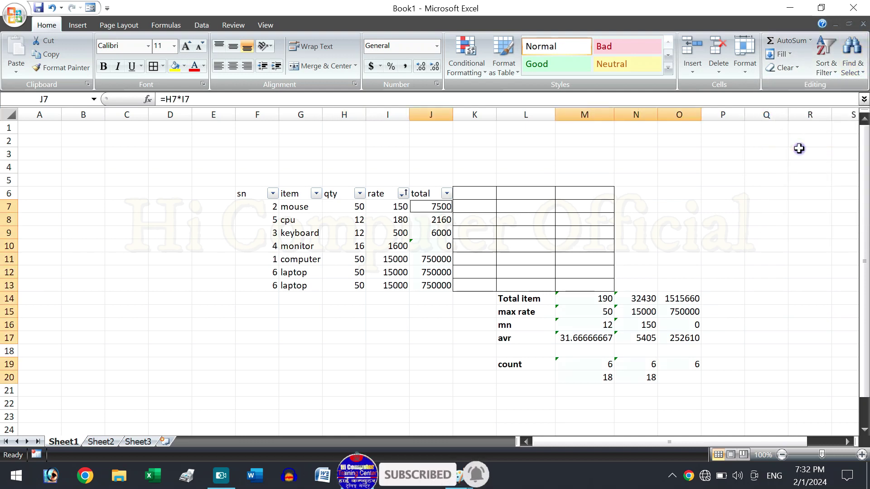
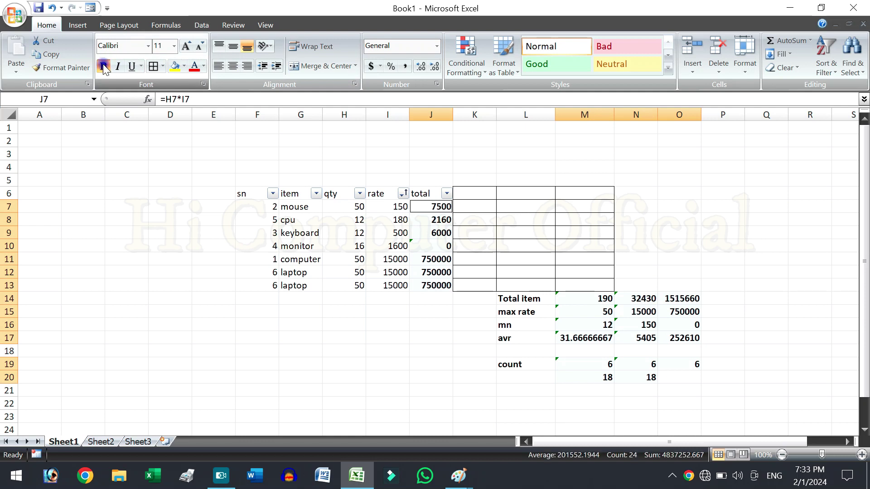
- Make the selected totals and summary figures red, then try selecting formula cells (none found)
{"action": "left_click", "coordinate": [195, 67]}
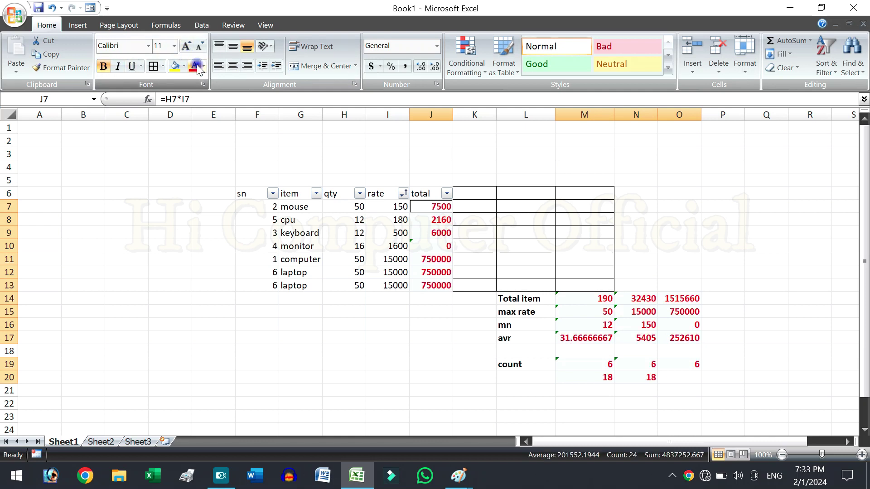
{"action": "left_click", "coordinate": [861, 75]}
{"action": "left_click", "coordinate": [813, 147]}
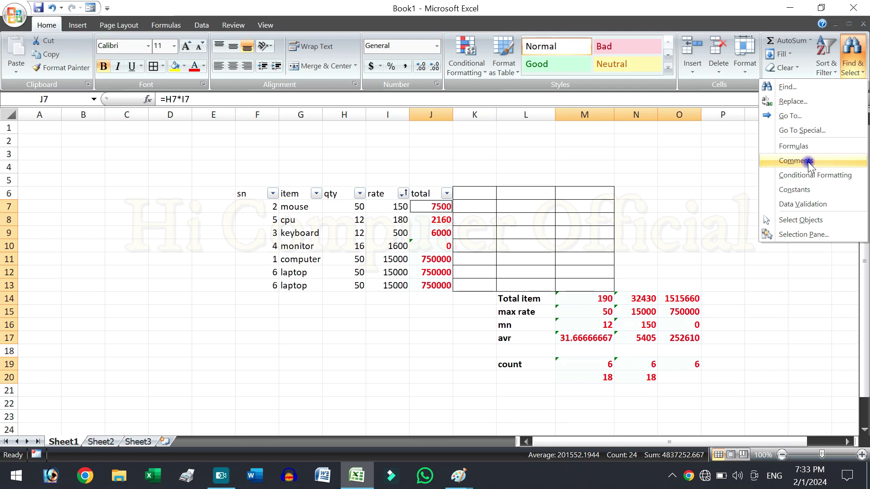
{"action": "left_click", "coordinate": [809, 162]}
{"action": "left_click", "coordinate": [436, 272]}
- Add new comments to the keyboard quantity cell H9 and the Total item cell L14
{"action": "left_click", "coordinate": [348, 231]}
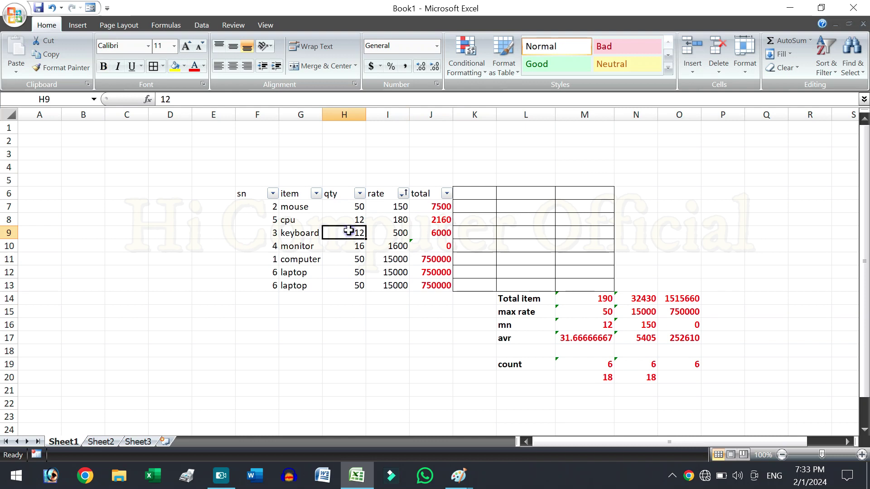
{"action": "left_click", "coordinate": [267, 23]}
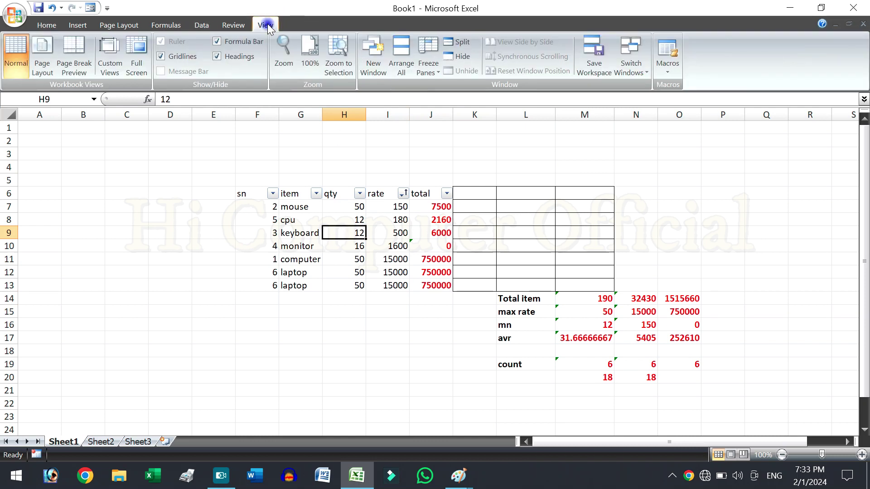
{"action": "left_click", "coordinate": [237, 26]}
{"action": "left_click", "coordinate": [146, 43]}
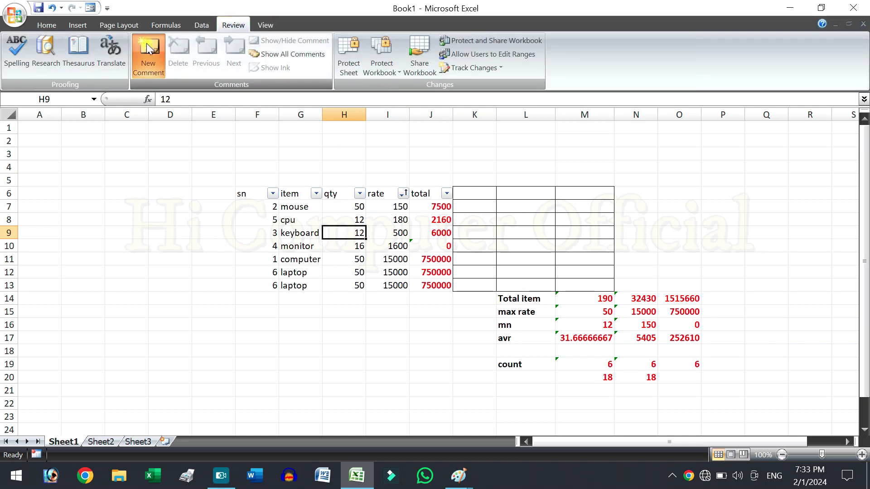
{"action": "left_click", "coordinate": [509, 297]}
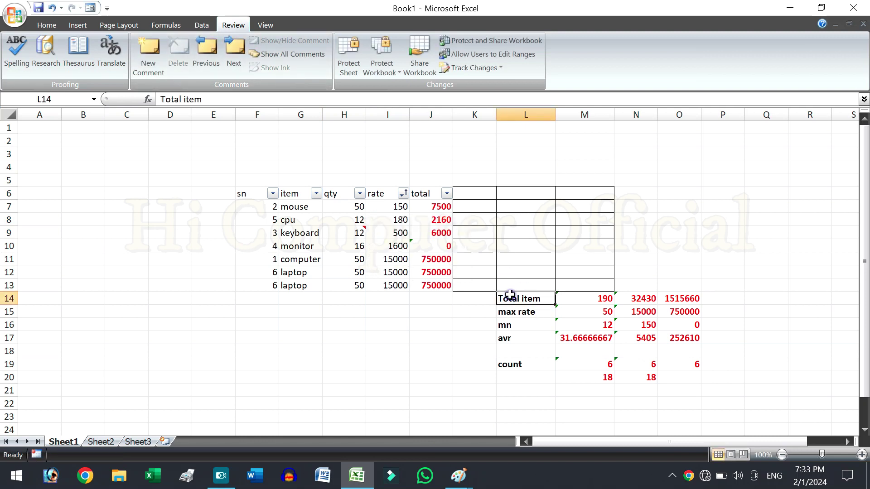
{"action": "left_click", "coordinate": [149, 50]}
{"action": "left_click", "coordinate": [545, 182]}
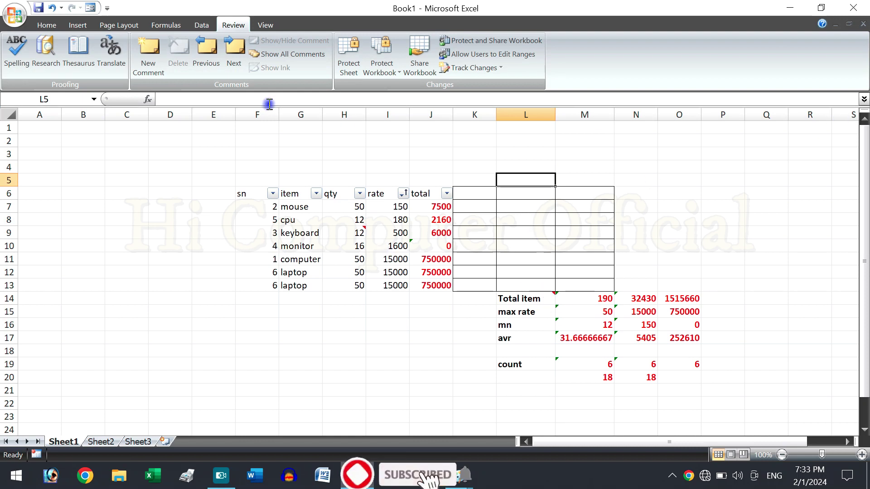
- Select all commented cells and make their text green
{"action": "left_click", "coordinate": [46, 25]}
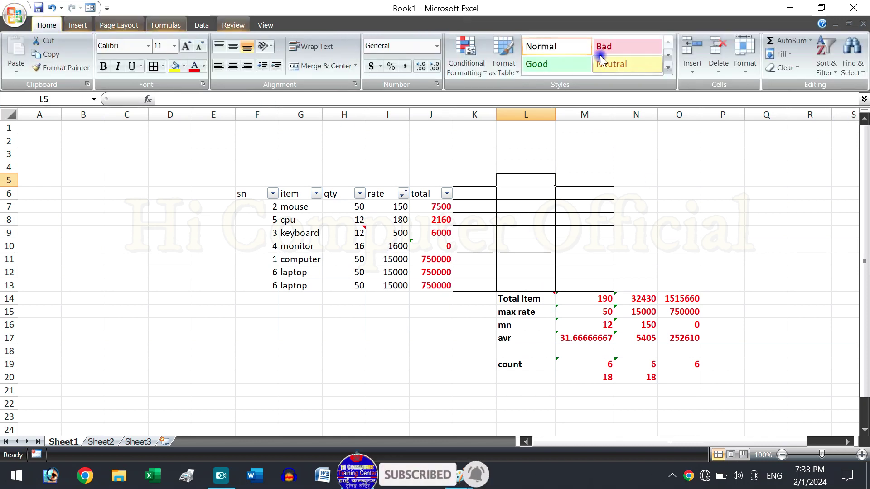
{"action": "left_click", "coordinate": [851, 61]}
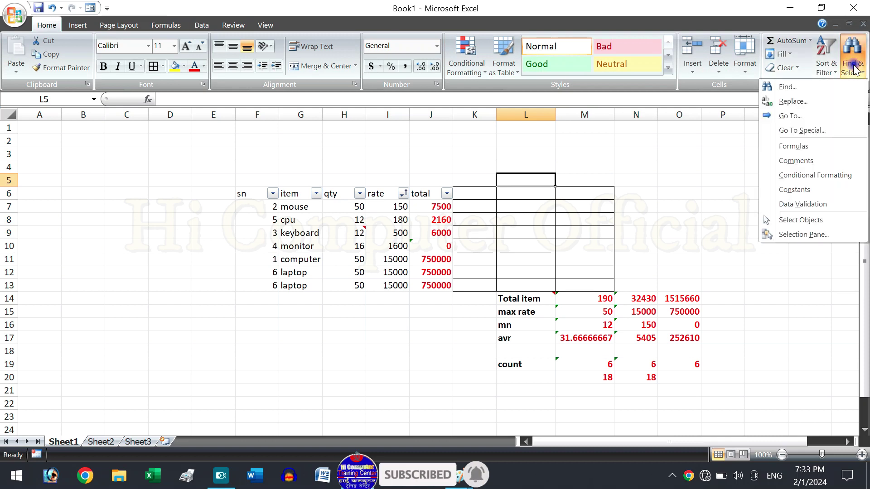
{"action": "left_click", "coordinate": [811, 160]}
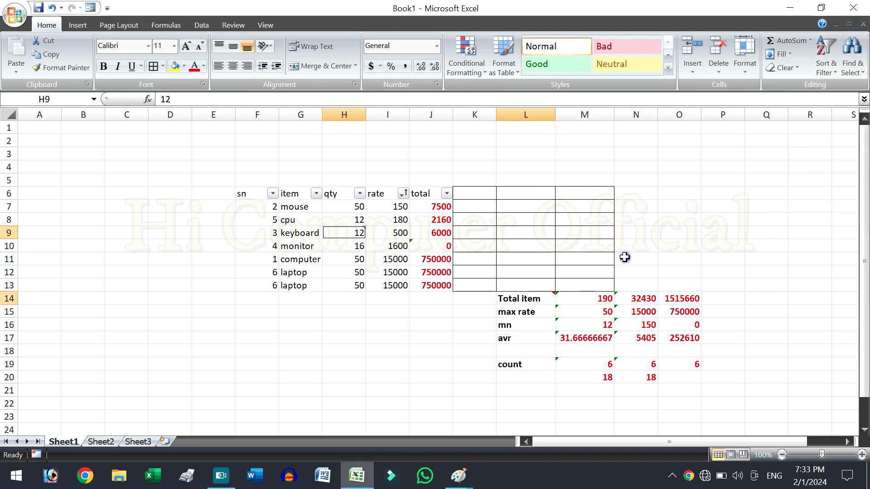
{"action": "left_click", "coordinate": [204, 67]}
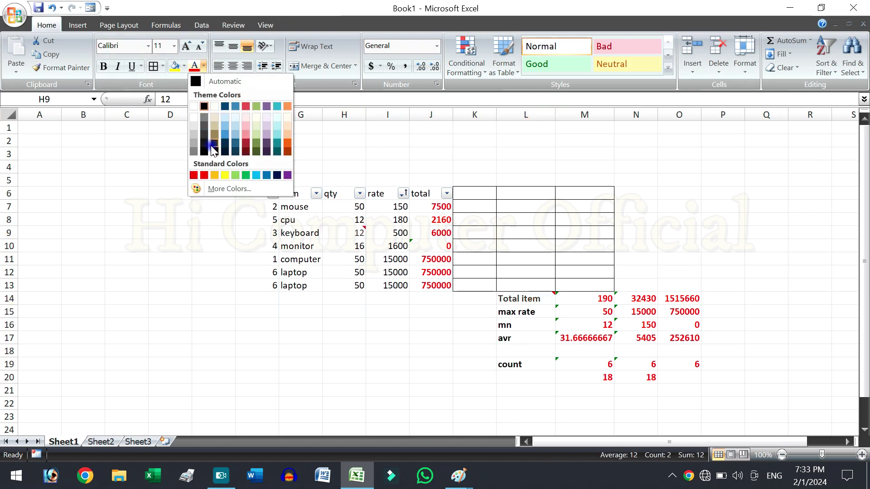
{"action": "left_click", "coordinate": [248, 175]}
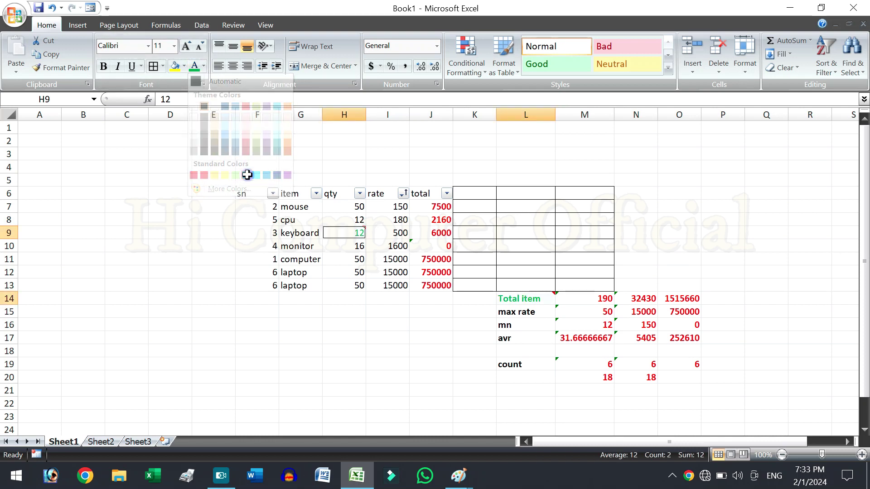
- Search for conditional-formatting cells from K16 and dismiss the no-cells-found message
{"action": "left_click", "coordinate": [460, 322]}
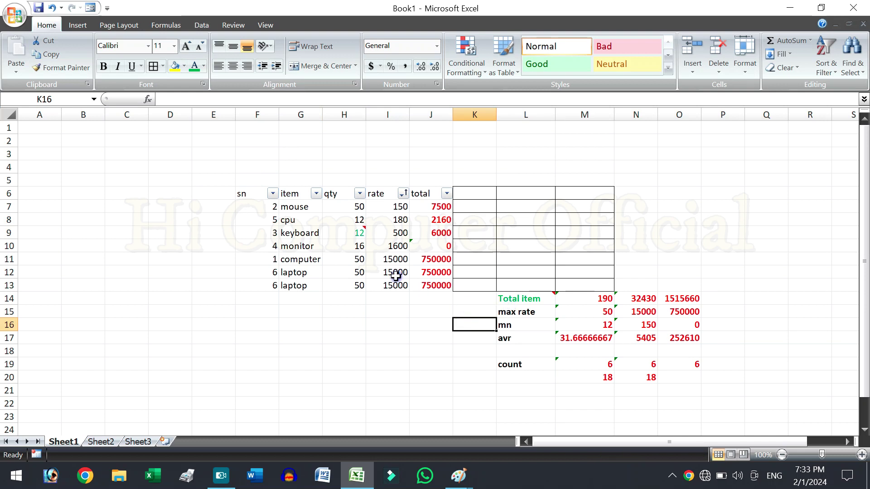
{"action": "left_click", "coordinate": [851, 55]}
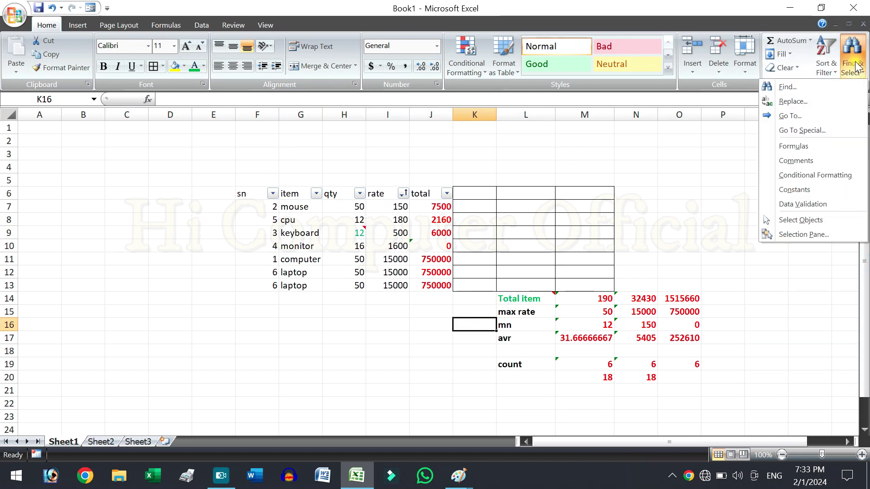
{"action": "left_click", "coordinate": [810, 177]}
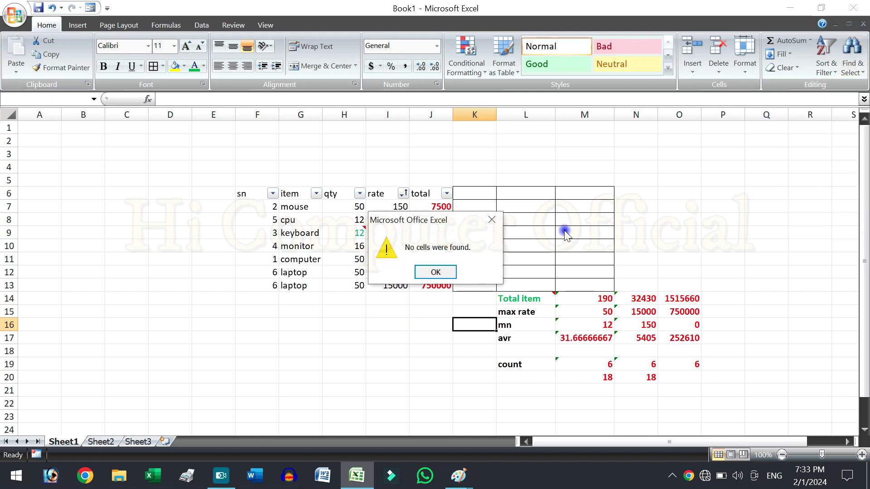
{"action": "left_click", "coordinate": [493, 223]}
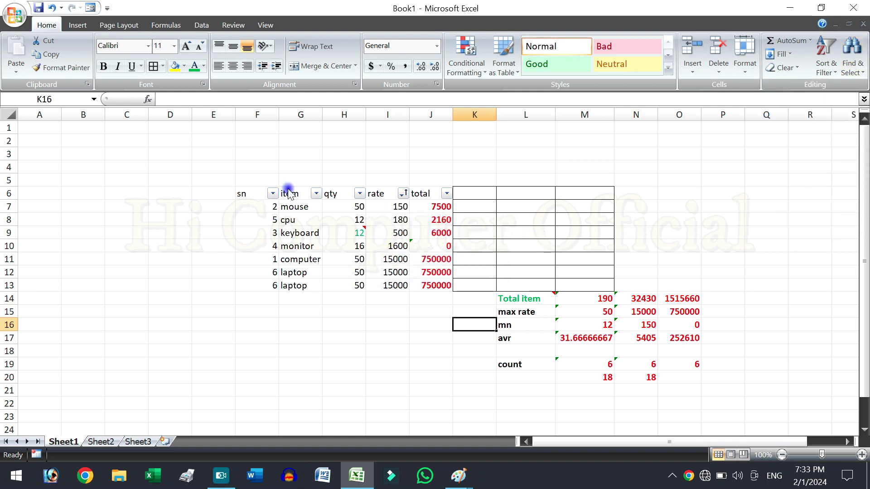
{"action": "left_click_drag", "start_coordinate": [288, 210], "coordinate": [289, 277]}
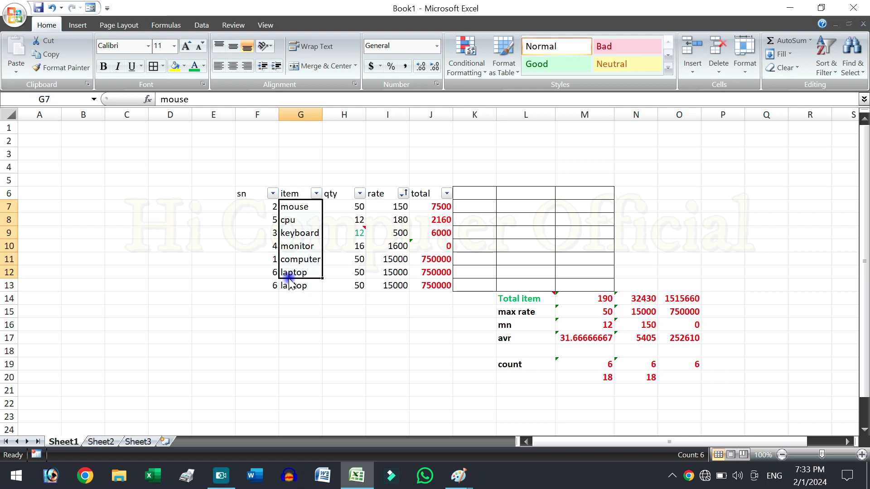
{"action": "left_click_drag", "start_coordinate": [349, 210], "coordinate": [341, 286]}
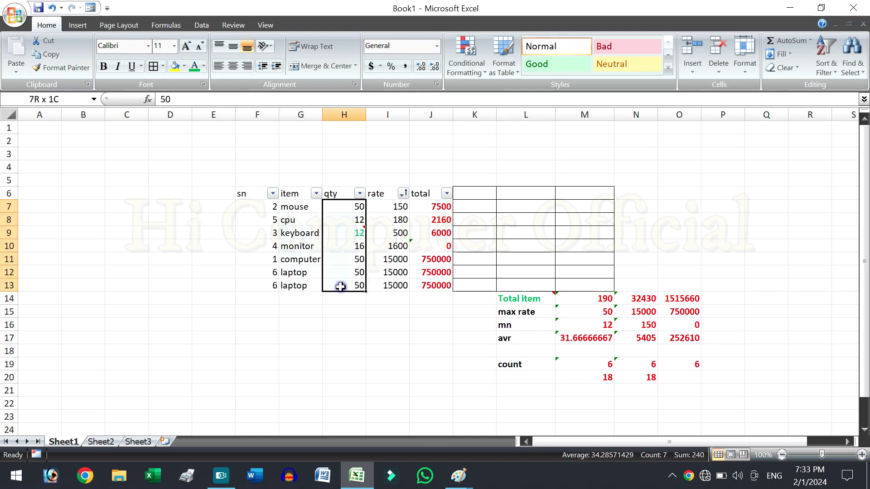
{"action": "left_click", "coordinate": [458, 66]}
{"action": "mouse_move", "coordinate": [491, 151]}
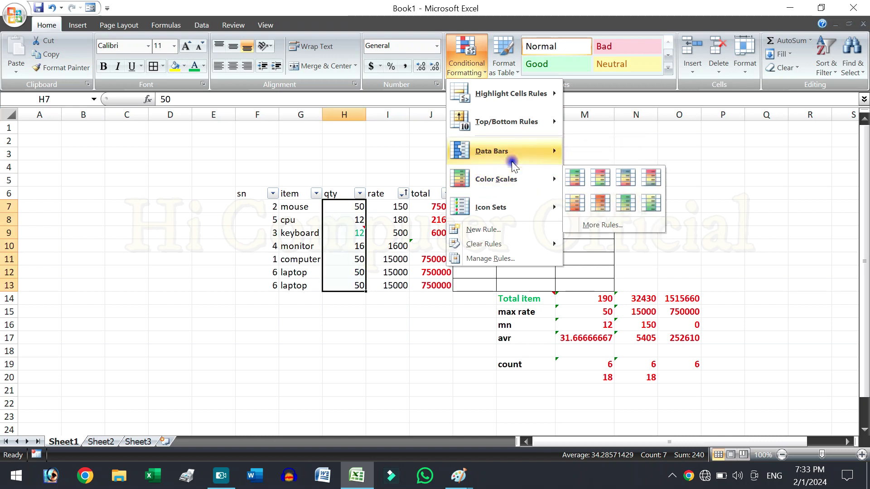
{"action": "mouse_move", "coordinate": [490, 207]}
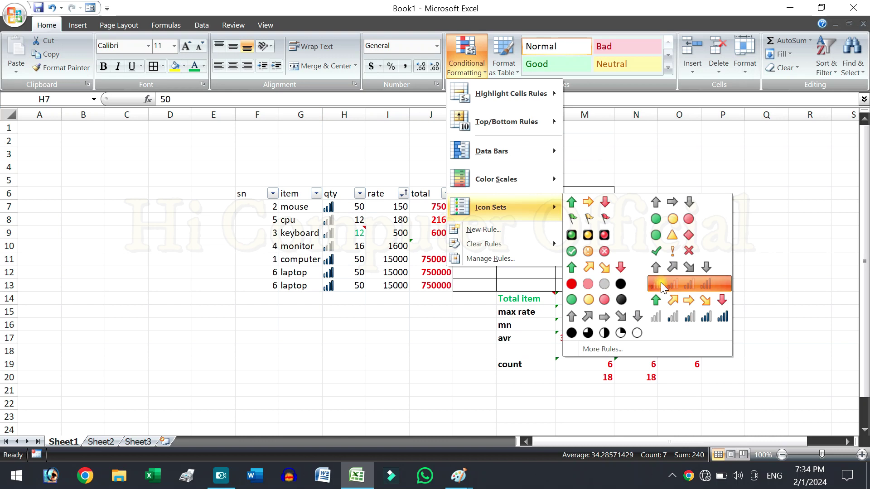
{"action": "left_click", "coordinate": [660, 283]}
{"action": "left_click", "coordinate": [696, 219]}
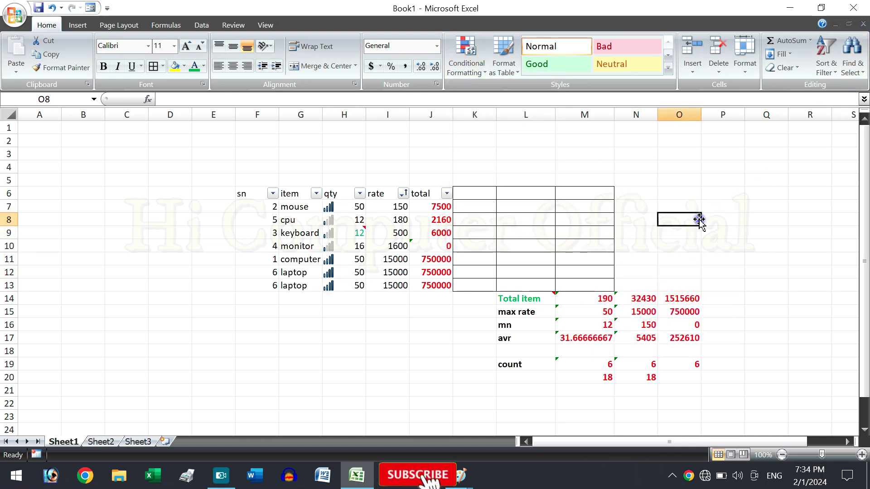
{"action": "left_click", "coordinate": [852, 64]}
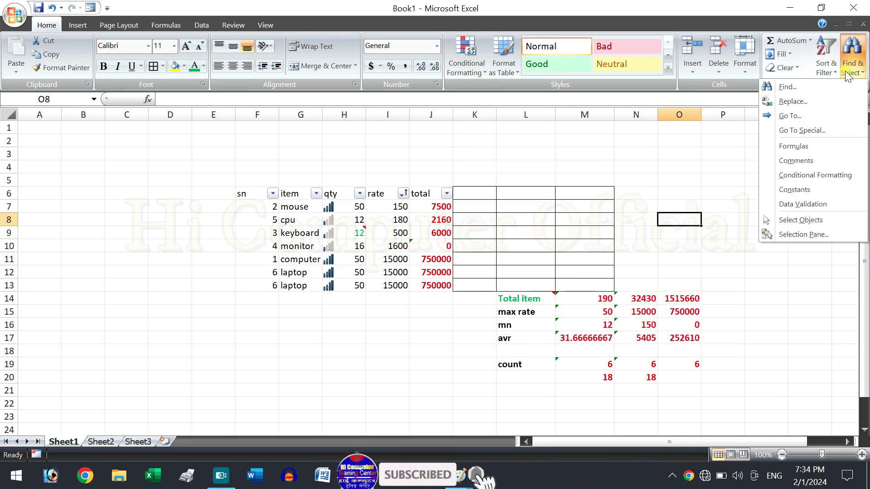
{"action": "left_click", "coordinate": [810, 176]}
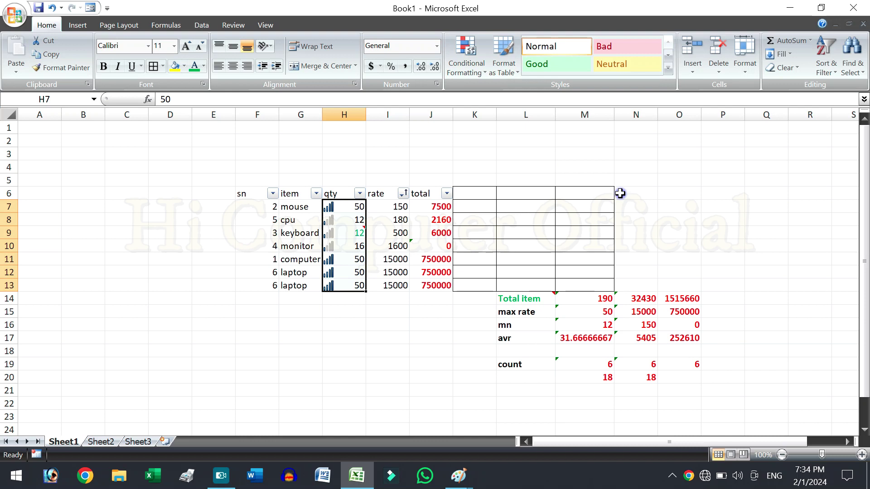
{"action": "left_click", "coordinate": [851, 66]}
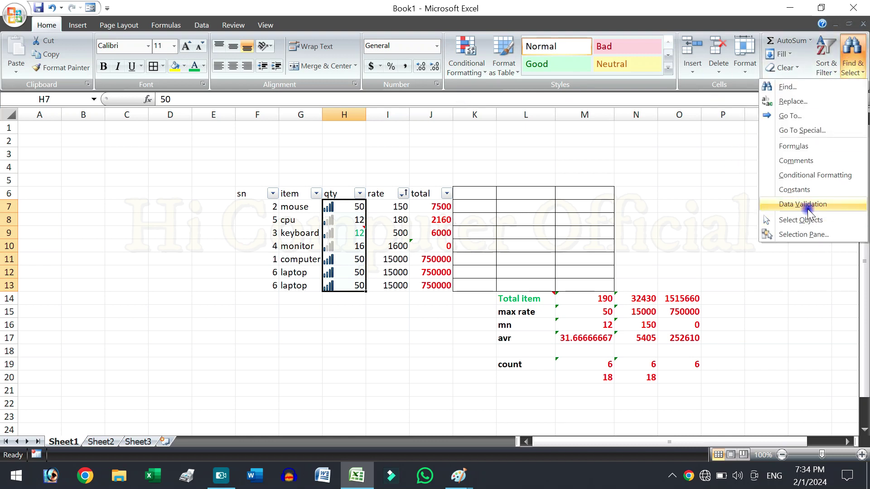
{"action": "left_click", "coordinate": [805, 191]}
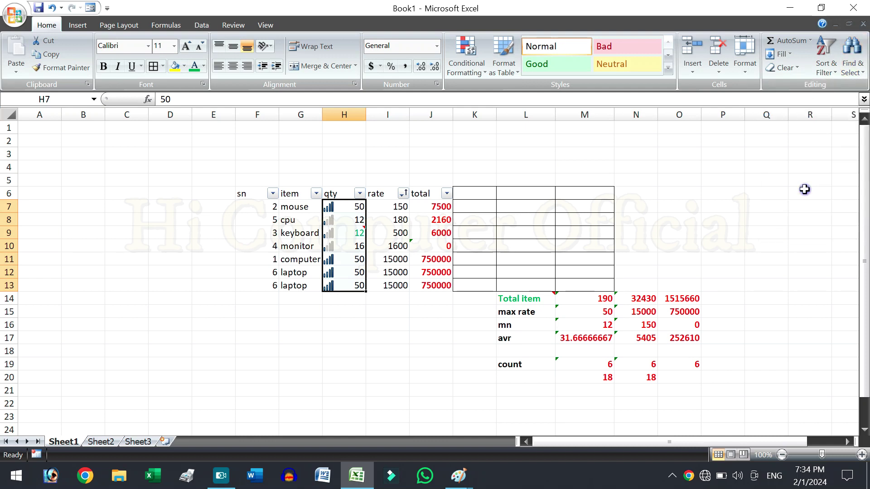
{"action": "left_click", "coordinate": [648, 192]}
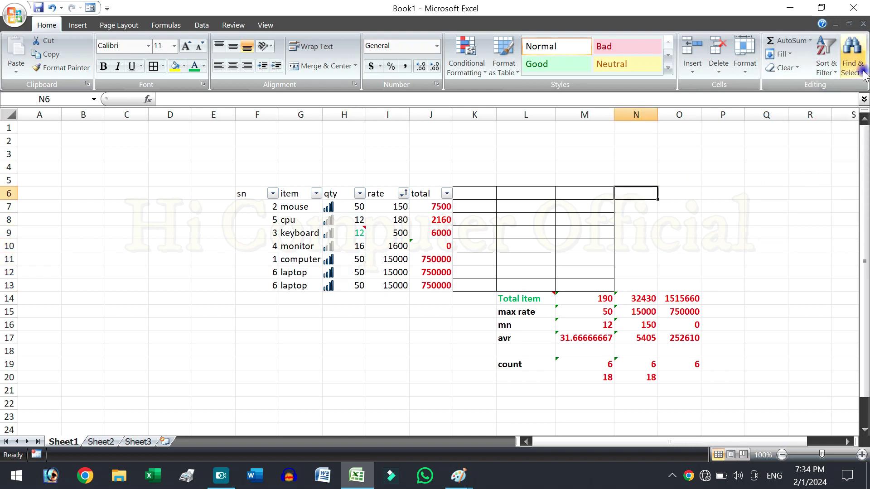
{"action": "left_click", "coordinate": [852, 56]}
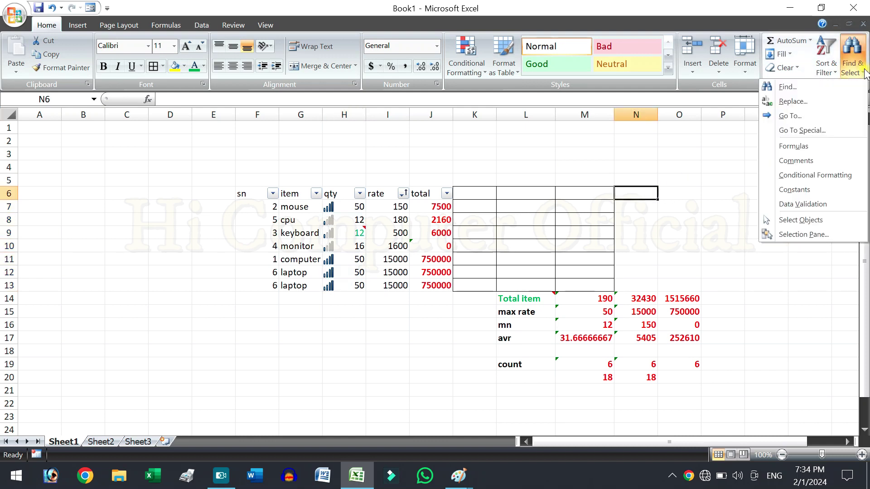
{"action": "left_click", "coordinate": [810, 204]}
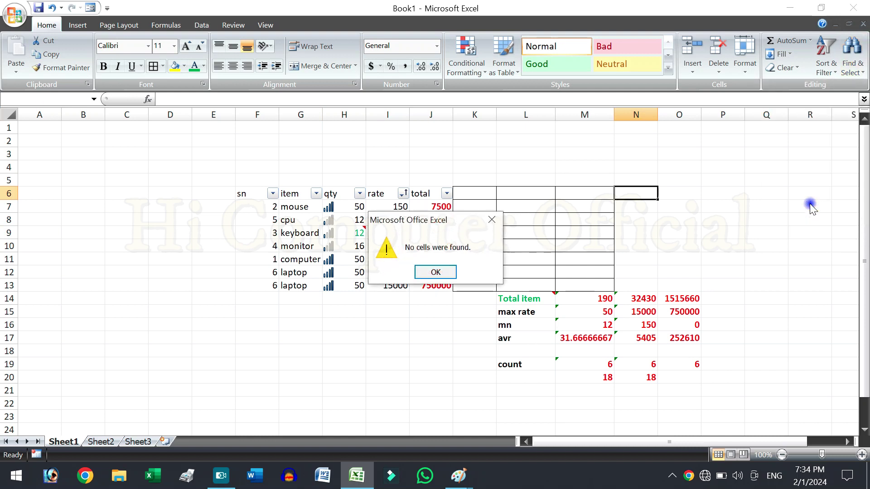
{"action": "left_click", "coordinate": [488, 225]}
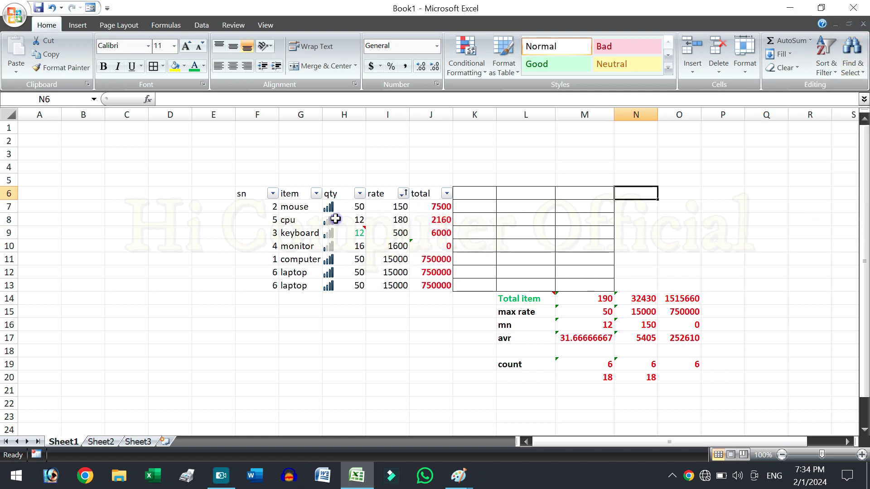
- Select the summary labels L14:L19 and open the Data Validation settings
{"action": "left_click_drag", "start_coordinate": [292, 207], "coordinate": [287, 284]}
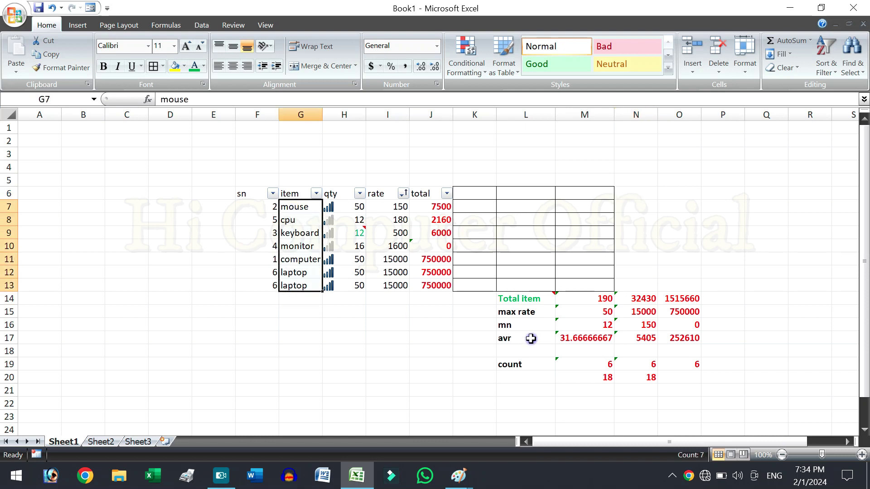
{"action": "left_click_drag", "start_coordinate": [526, 299], "coordinate": [525, 361]}
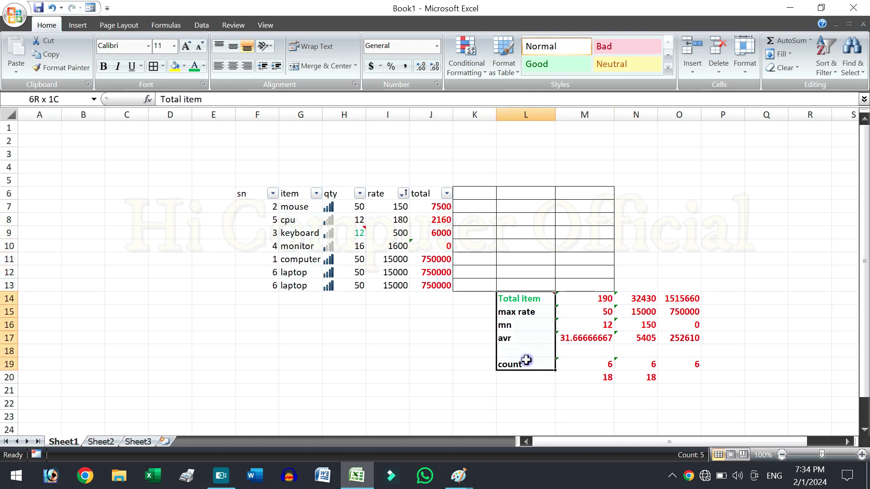
{"action": "left_click", "coordinate": [185, 23]}
{"action": "left_click", "coordinate": [200, 24]}
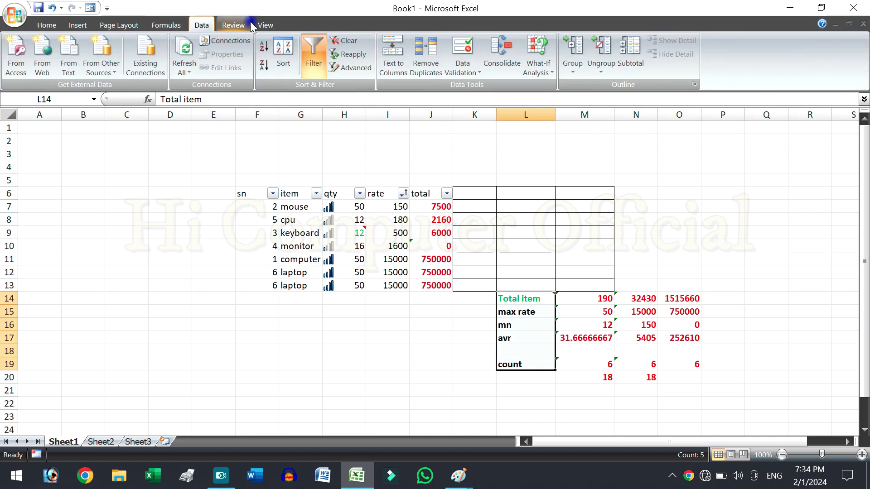
{"action": "left_click", "coordinate": [459, 70]}
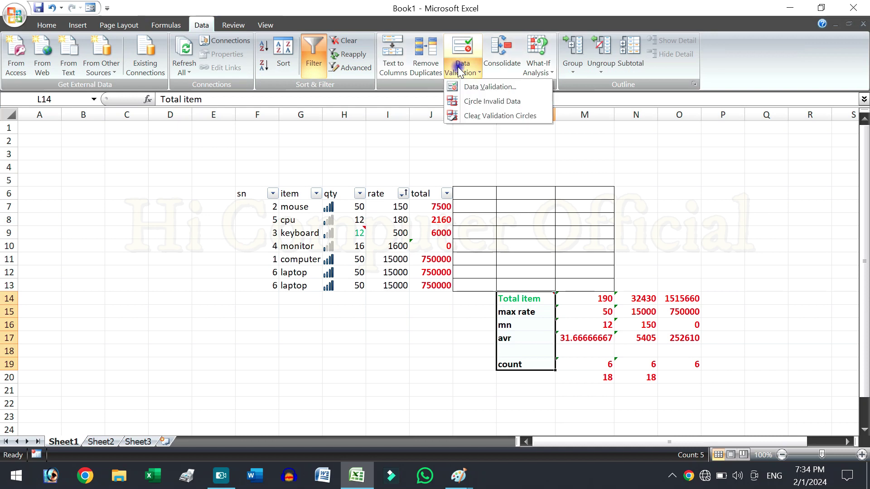
{"action": "left_click", "coordinate": [474, 87]}
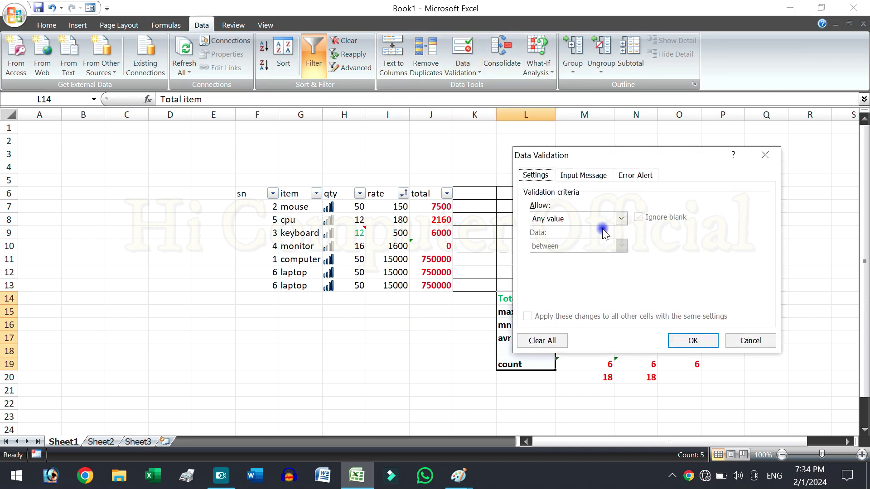
- Set validation to allow a List with source yes,no, removing stray cell references
{"action": "left_click", "coordinate": [620, 220]}
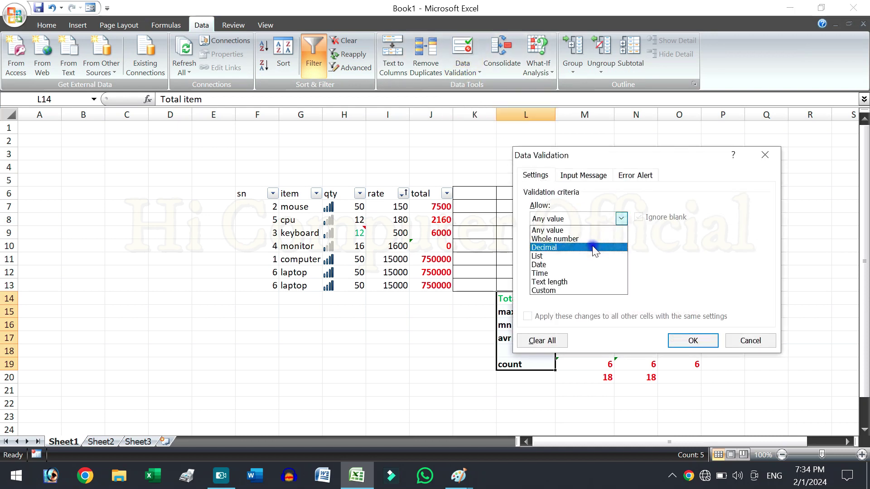
{"action": "left_click", "coordinate": [577, 257]}
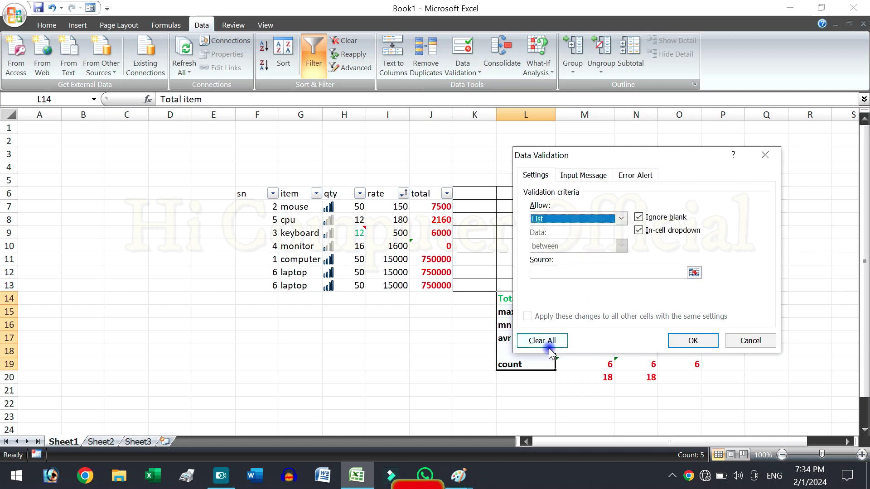
{"action": "left_click", "coordinate": [683, 346]}
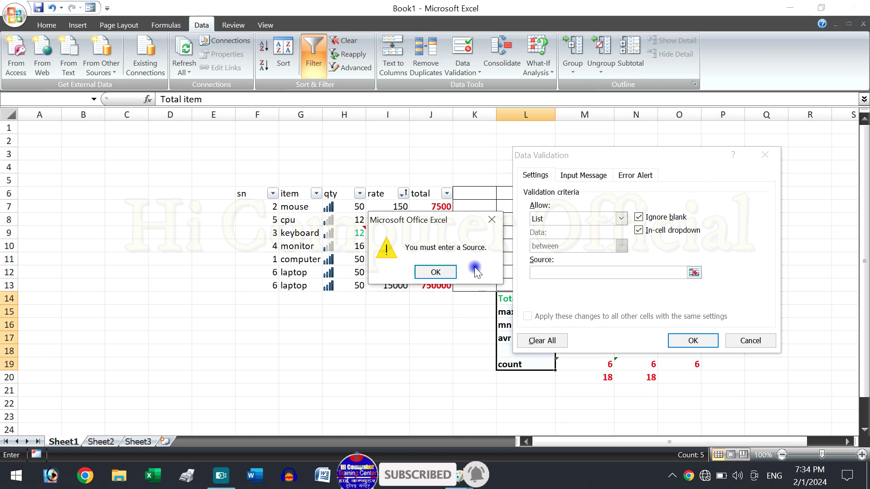
{"action": "left_click", "coordinate": [436, 272]}
{"action": "left_click", "coordinate": [541, 274]}
{"action": "type", "text": "yes"}
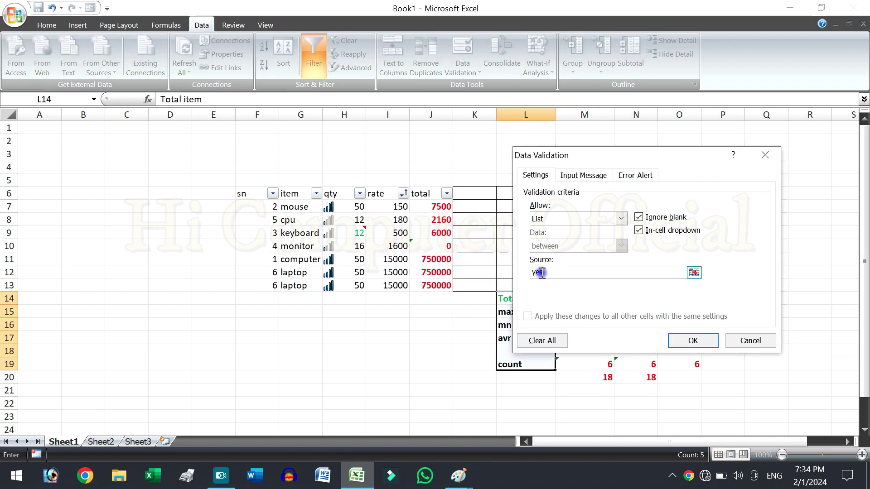
{"action": "type", "text": ","}
{"action": "key", "text": "Left"}
{"action": "key", "text": "Left"}
{"action": "key", "text": "Left"}
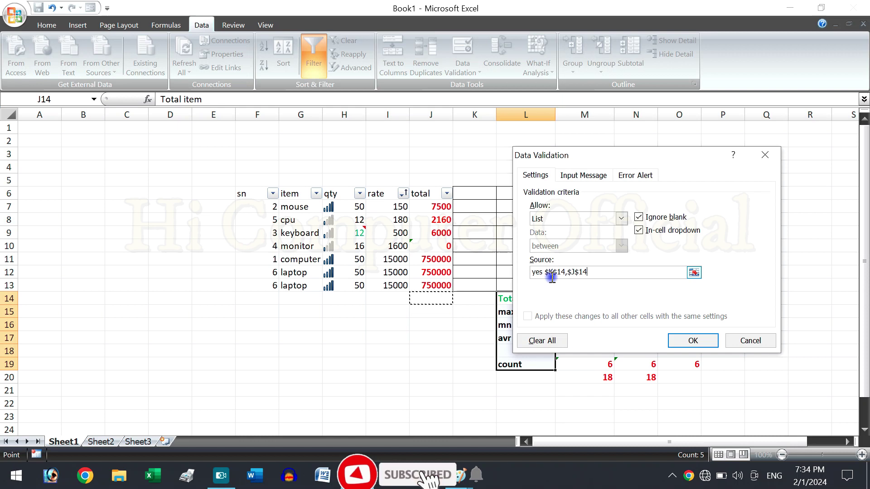
{"action": "left_click_drag", "start_coordinate": [543, 273], "coordinate": [610, 286]}
{"action": "key", "text": "BackSpace"}
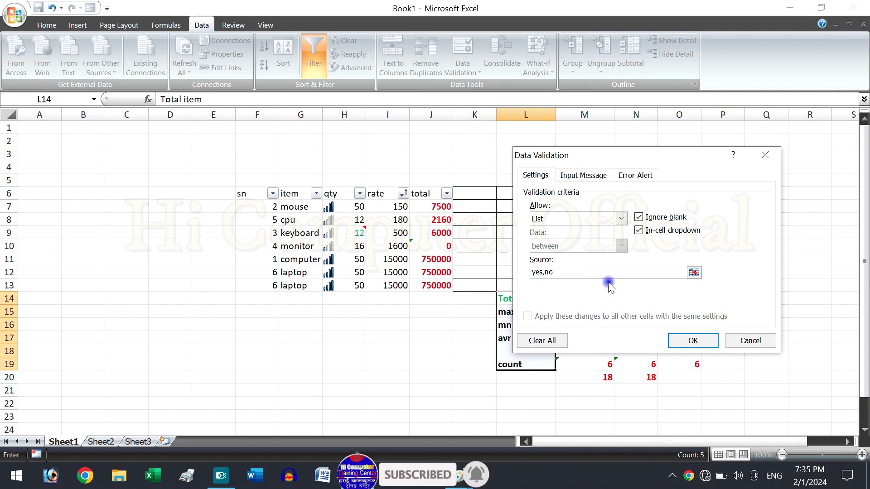
- Apply the yes/no list validation and test L15's dropdown, leaving it set to no
{"action": "left_click", "coordinate": [695, 346]}
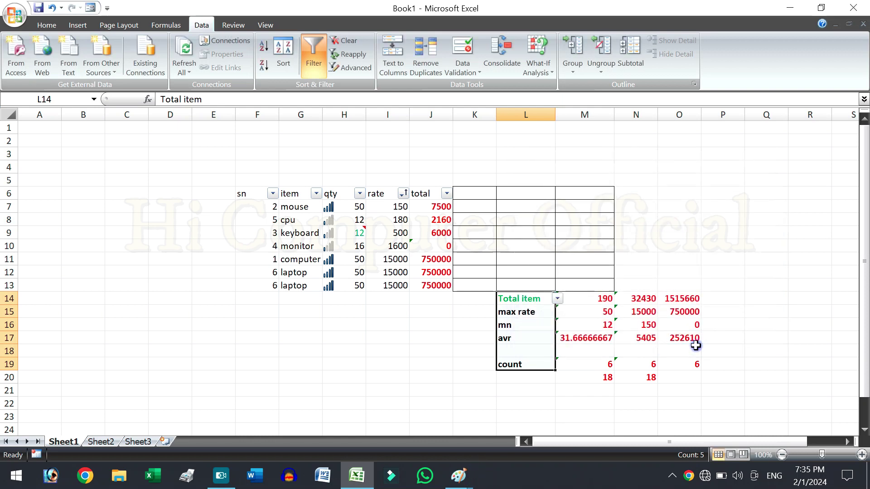
{"action": "left_click", "coordinate": [536, 309]}
{"action": "left_click", "coordinate": [556, 311]}
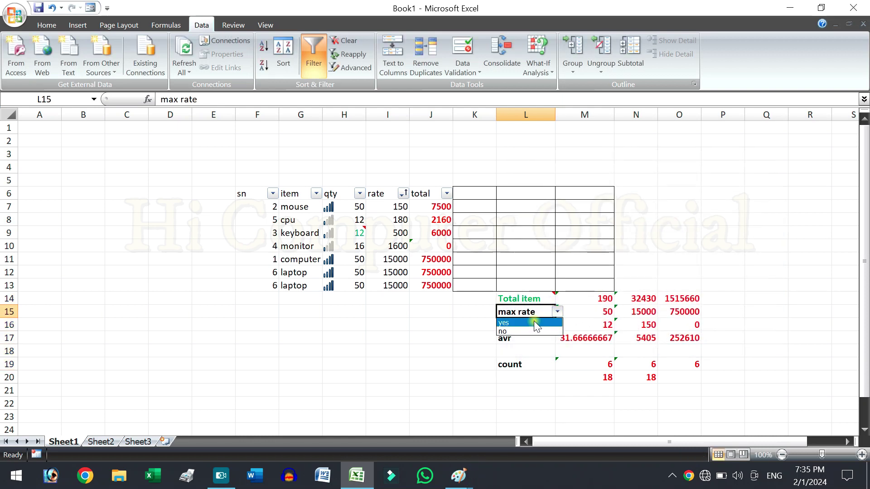
{"action": "left_click", "coordinate": [534, 323]}
{"action": "left_click", "coordinate": [557, 312]}
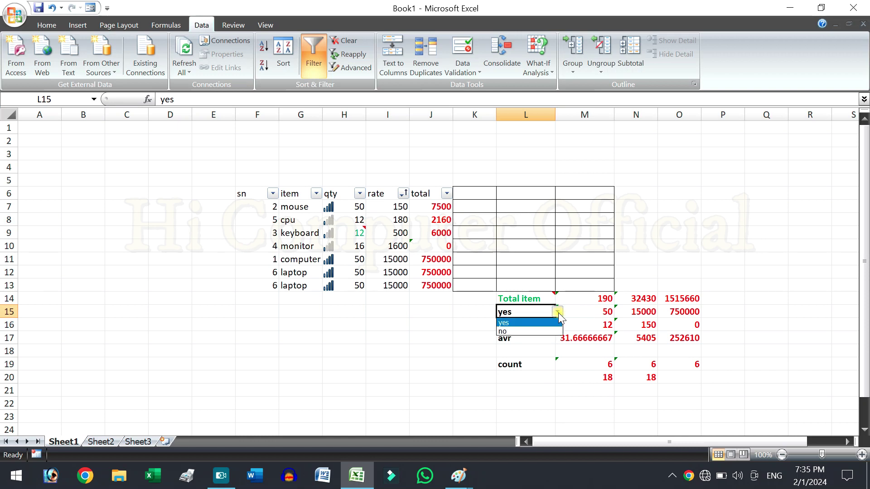
{"action": "left_click", "coordinate": [540, 332]}
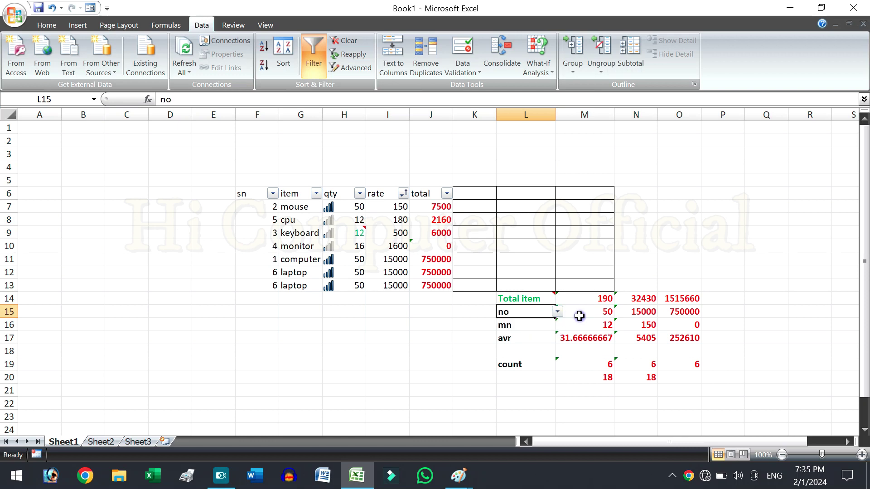
{"action": "left_click", "coordinate": [581, 314]}
{"action": "left_click", "coordinate": [525, 314]}
{"action": "left_click", "coordinate": [573, 224]}
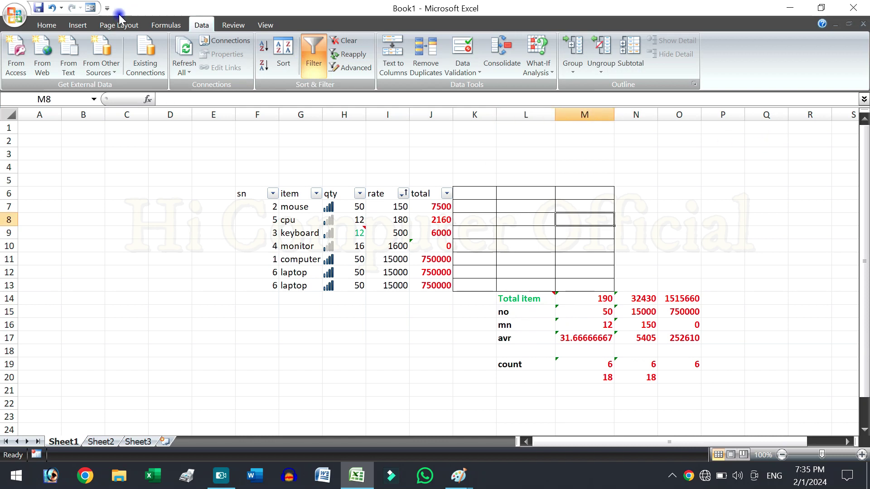
- Turn on Select Objects from Find & Select on the Home tab
{"action": "left_click", "coordinate": [48, 25]}
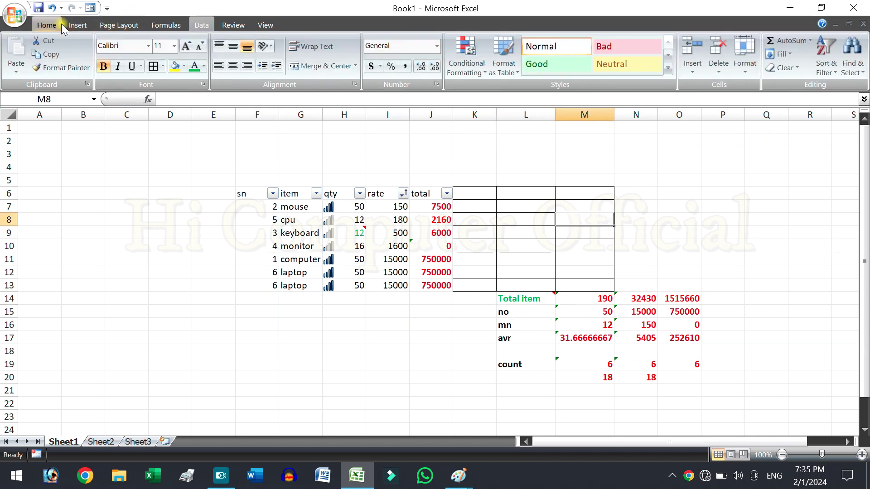
{"action": "left_click", "coordinate": [850, 75]}
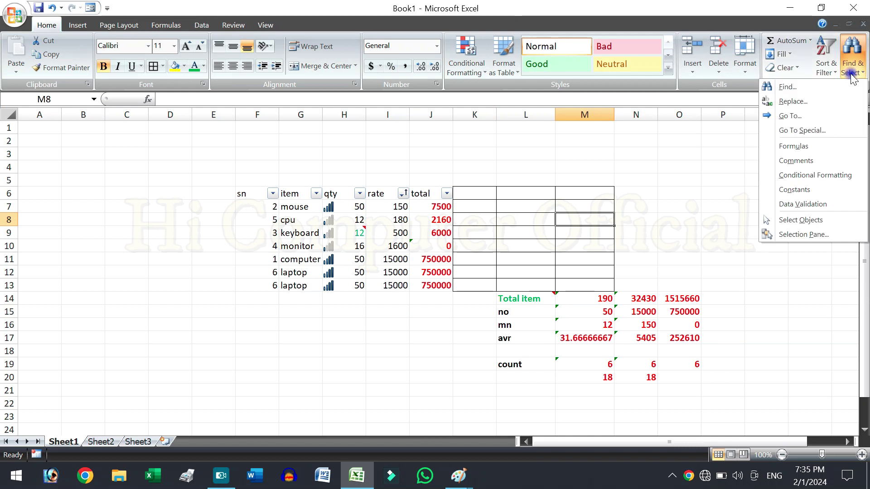
{"action": "left_click", "coordinate": [820, 220]}
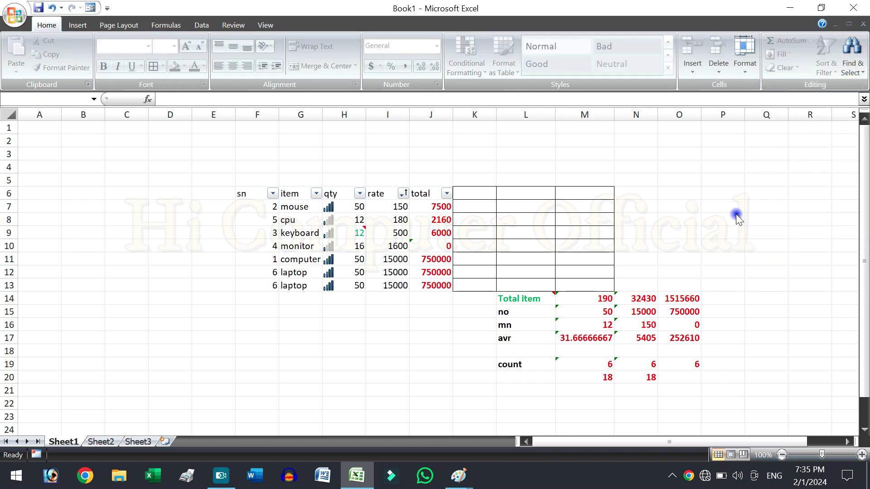
- Draw a Round Single Corner Rectangle shape in column E beside the table
{"action": "left_click", "coordinate": [84, 24]}
{"action": "left_click", "coordinate": [135, 57]}
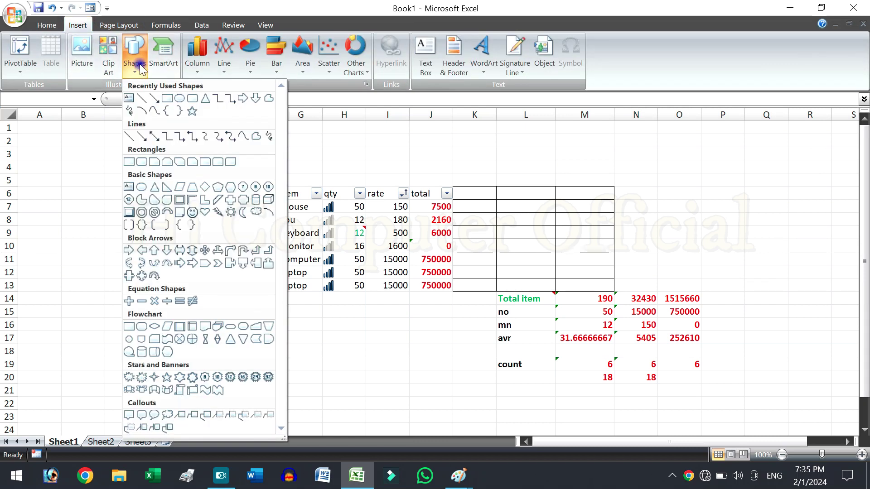
{"action": "left_click", "coordinate": [208, 164]}
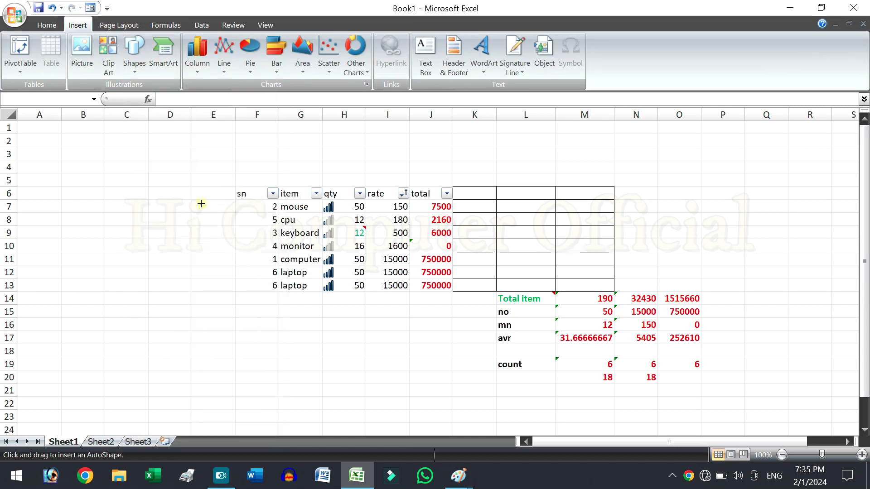
{"action": "left_click_drag", "start_coordinate": [201, 203], "coordinate": [230, 233]}
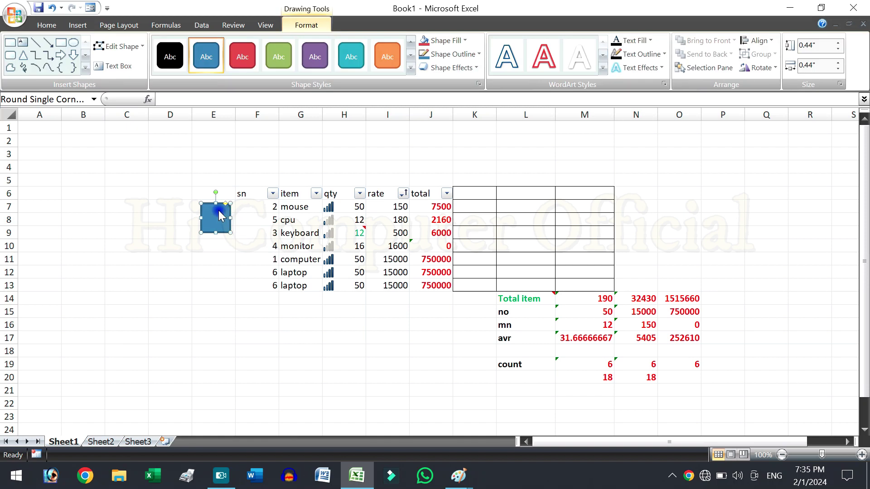
- Duplicate the rectangle with Ctrl+D into five evenly spaced copies across columns F to J
{"action": "key", "text": "ctrl+d"}
{"action": "left_click_drag", "start_coordinate": [226, 223], "coordinate": [257, 212]}
{"action": "key", "text": "ctrl+d"}
{"action": "key", "text": "ctrl+d"}
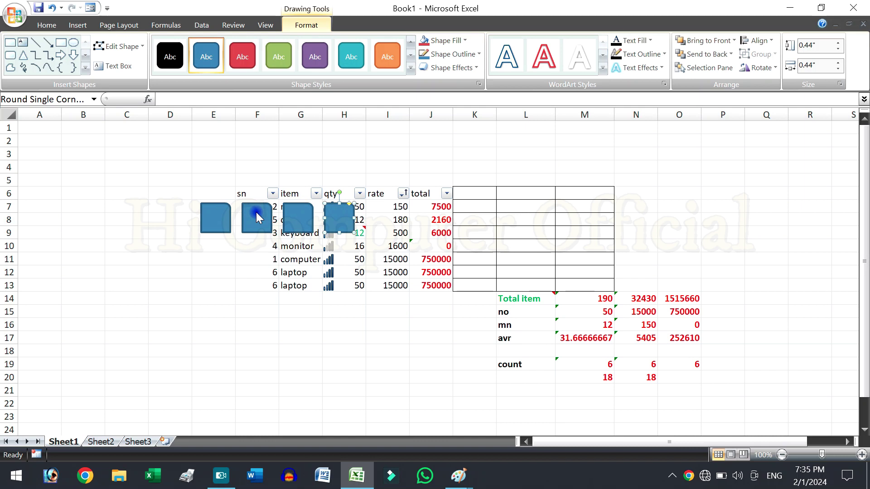
{"action": "key", "text": "ctrl+d"}
{"action": "key", "text": "ctrl+d"}
{"action": "left_click", "coordinate": [385, 231]}
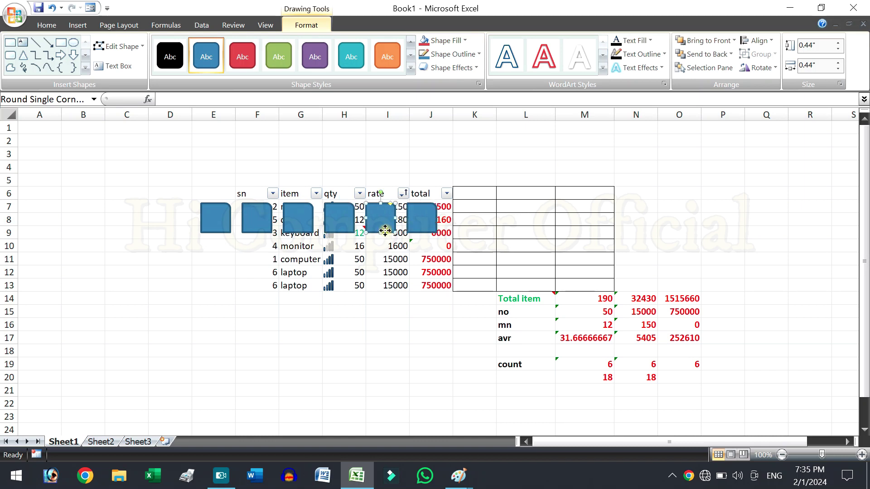
{"action": "left_click", "coordinate": [639, 163]}
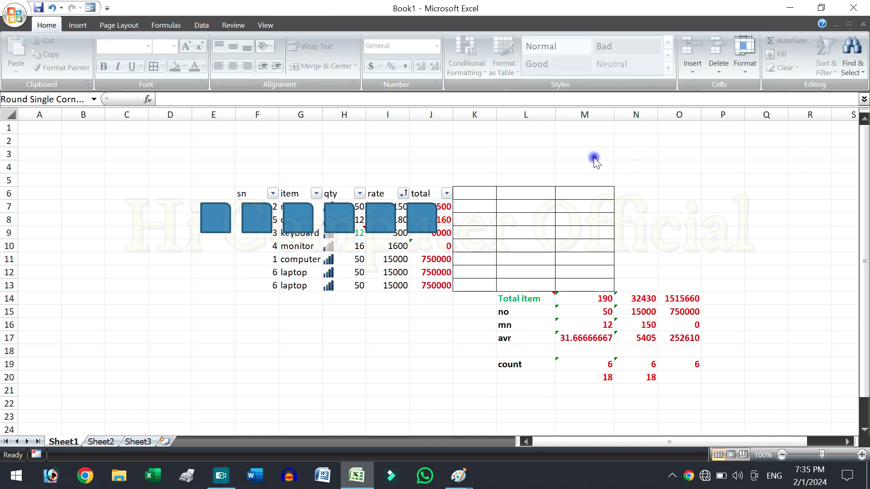
- Box-select all six rectangles and apply the orange Colored Fill - Accent 6 shape style
{"action": "left_click", "coordinate": [845, 79]}
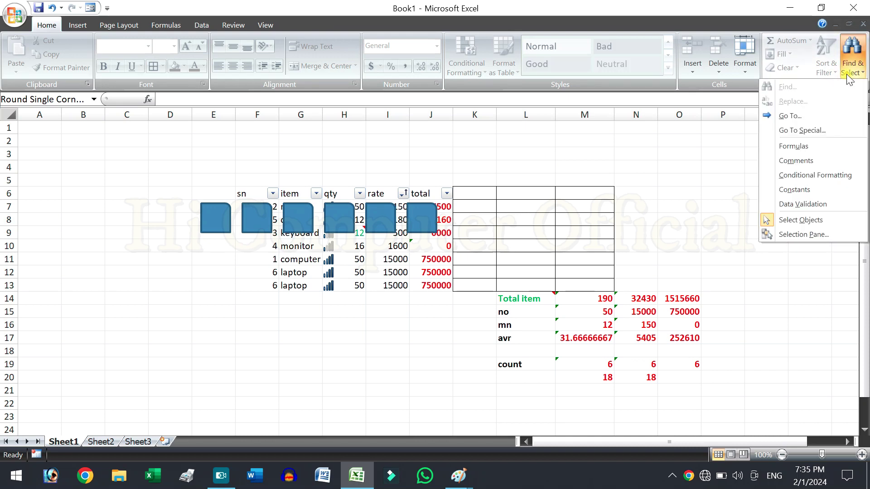
{"action": "left_click", "coordinate": [792, 221]}
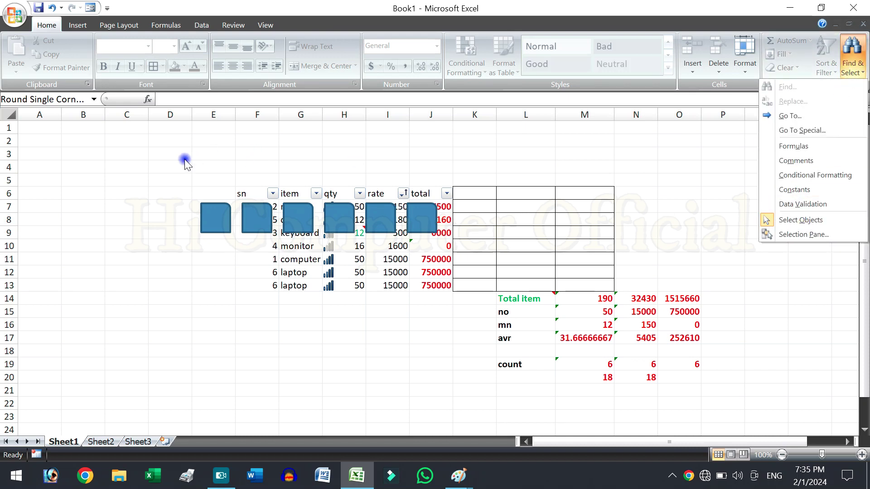
{"action": "left_click_drag", "start_coordinate": [149, 154], "coordinate": [512, 352]}
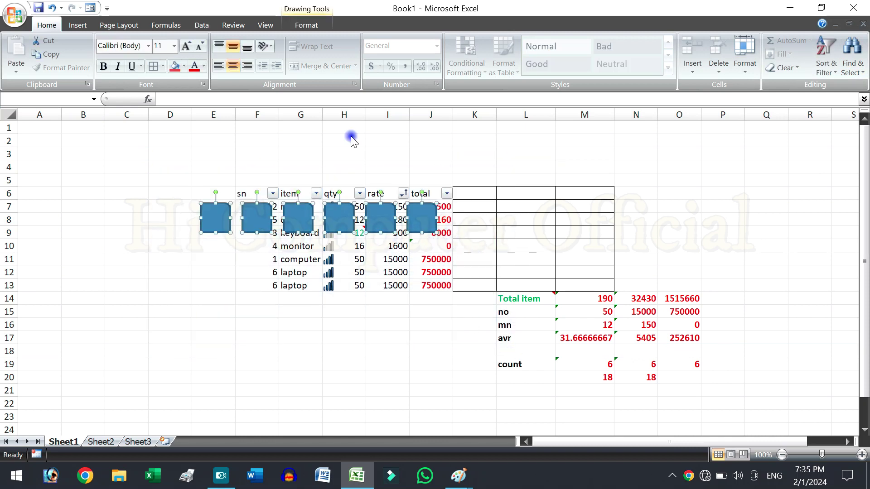
{"action": "left_click", "coordinate": [308, 25]}
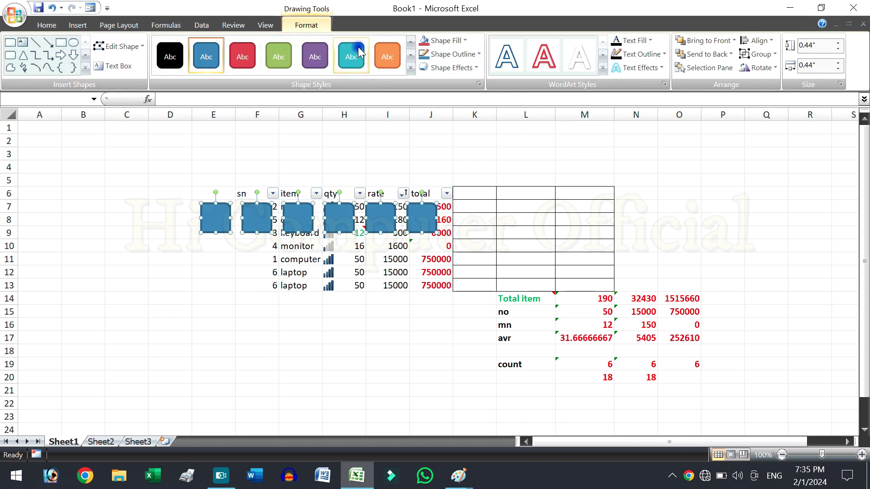
{"action": "left_click", "coordinate": [384, 56]}
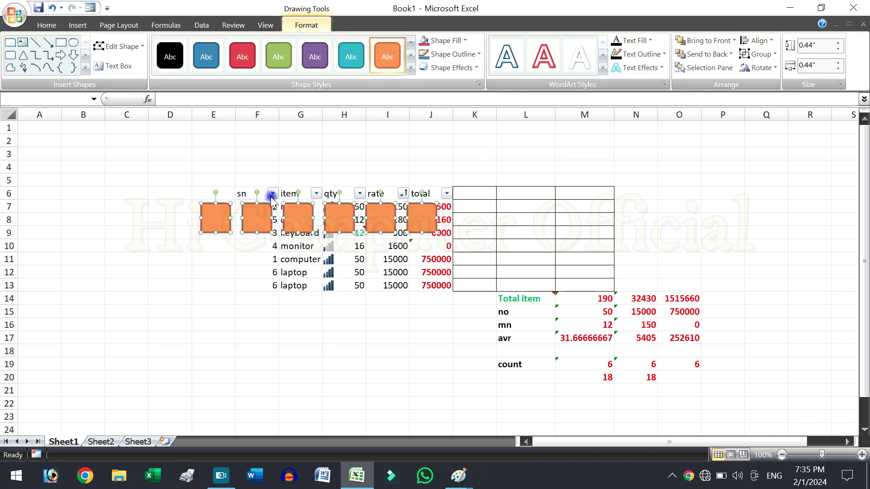
{"action": "left_click", "coordinate": [485, 233]}
- In the Selection Pane, hide and reshow Round Single Corner Rectangles 6 and 5
{"action": "left_click", "coordinate": [851, 75]}
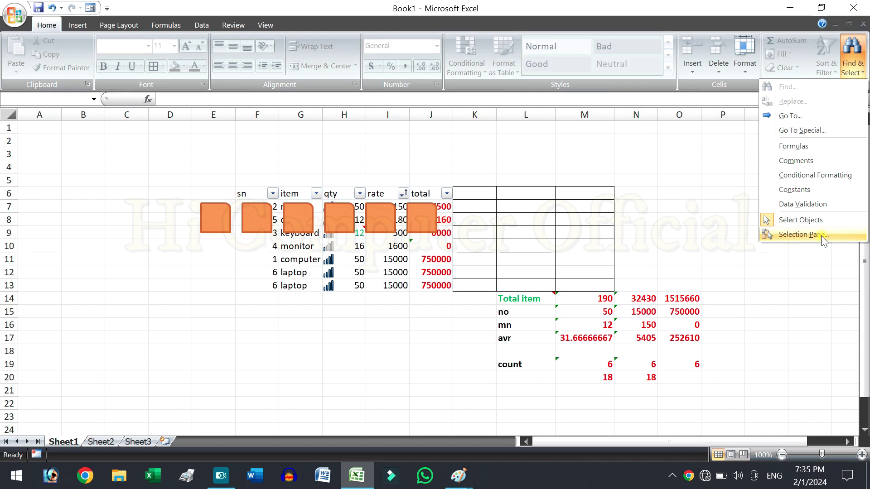
{"action": "left_click", "coordinate": [820, 236]}
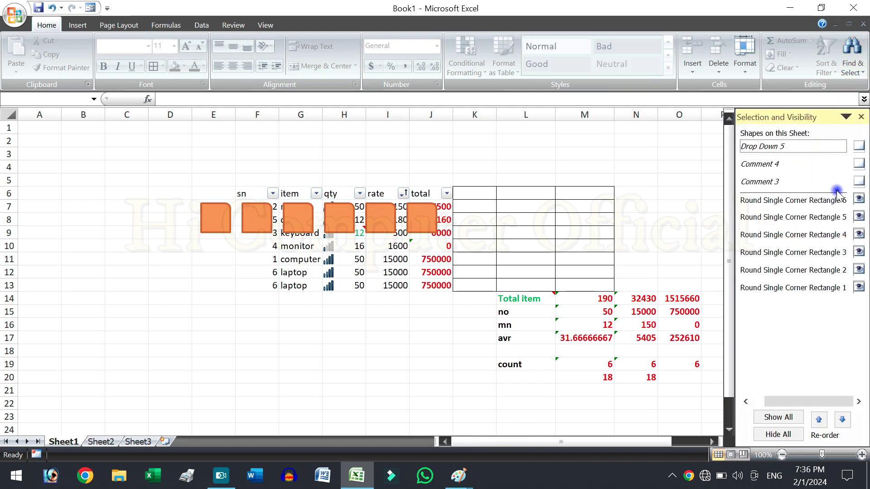
{"action": "left_click", "coordinate": [859, 199]}
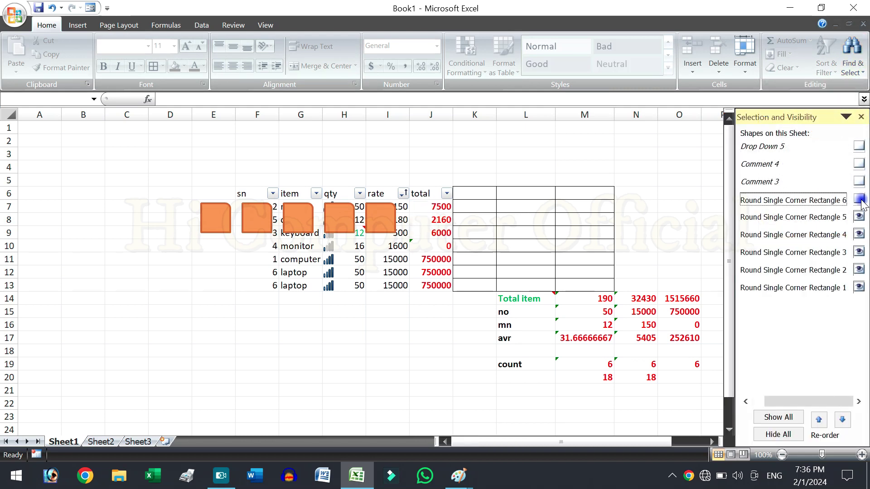
{"action": "left_click", "coordinate": [859, 200]}
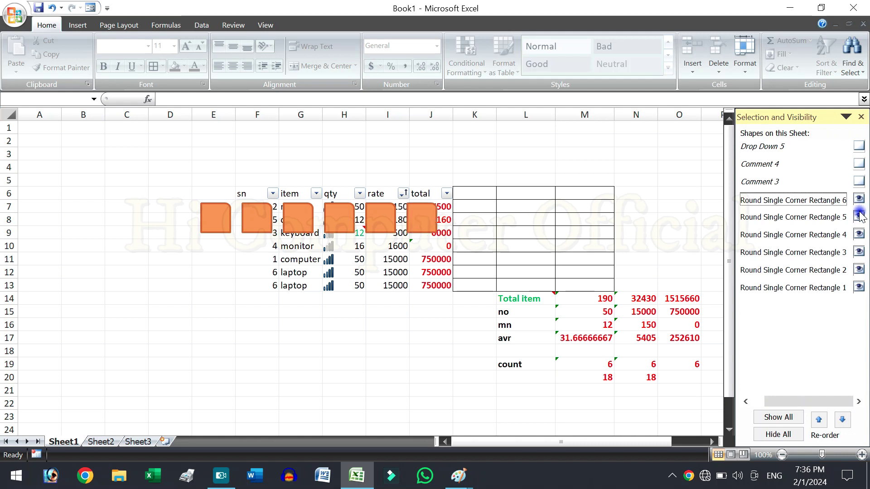
{"action": "left_click", "coordinate": [859, 217]}
{"action": "left_click", "coordinate": [859, 217]}
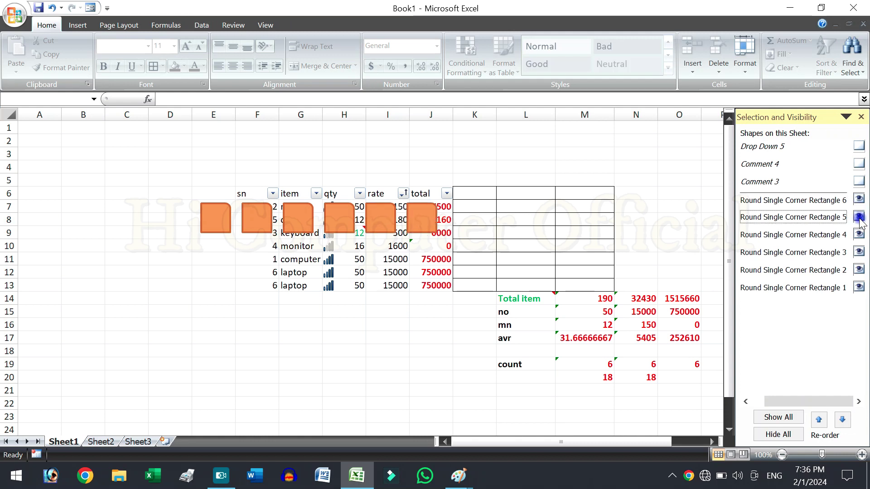
- Leave Rectangle 4 over the qty column hidden, restore Rectangle 3, and close the pane
{"action": "left_click", "coordinate": [859, 234]}
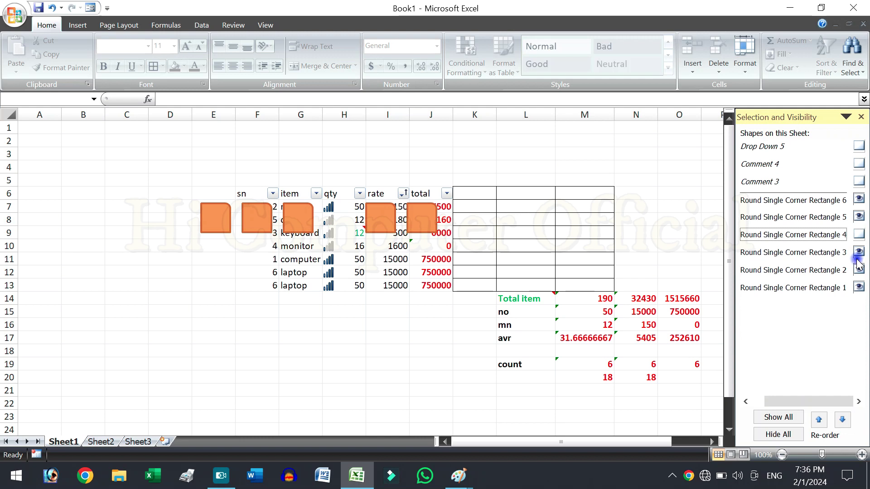
{"action": "left_click", "coordinate": [859, 253]}
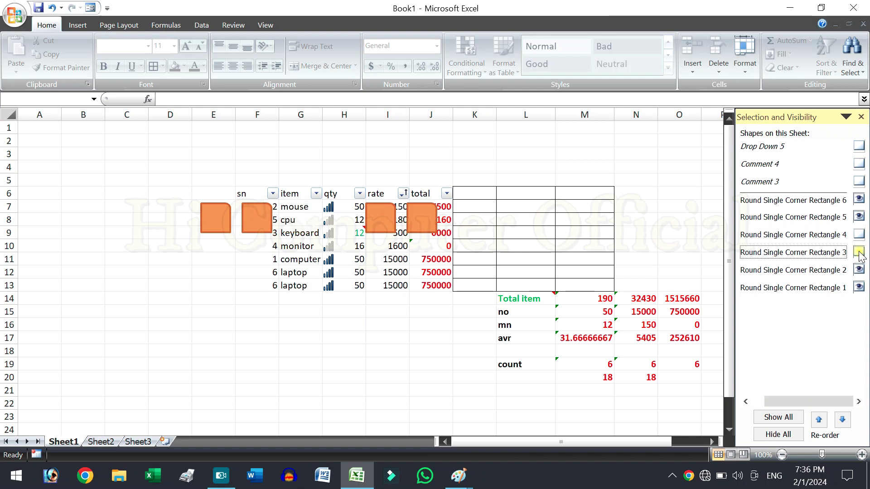
{"action": "left_click", "coordinate": [859, 252]}
{"action": "left_click", "coordinate": [860, 117]}
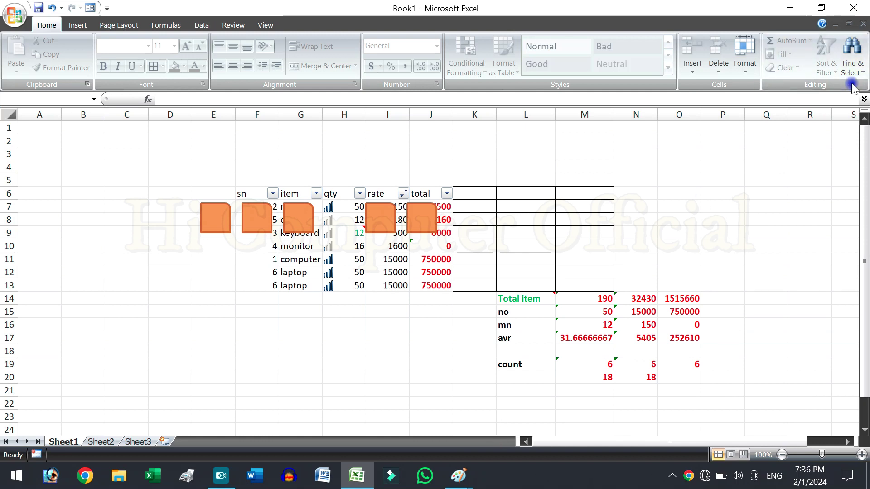
{"action": "left_click", "coordinate": [728, 168]}
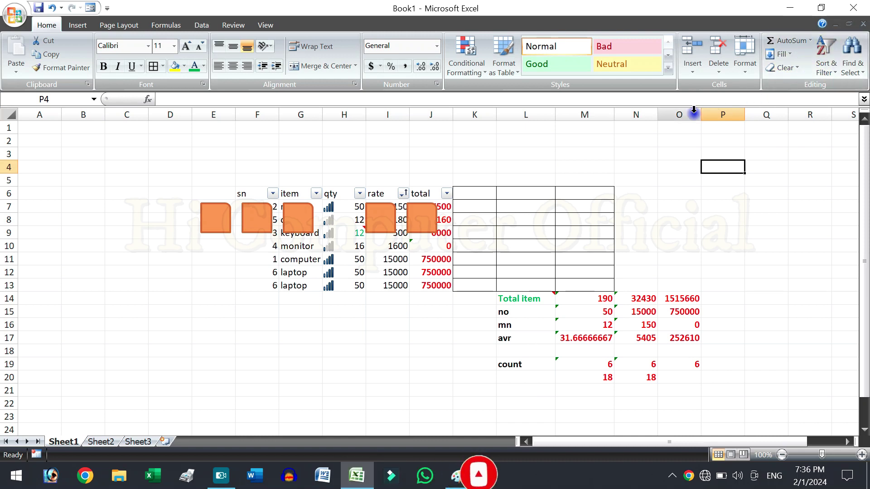
{"action": "left_click", "coordinate": [572, 287]}
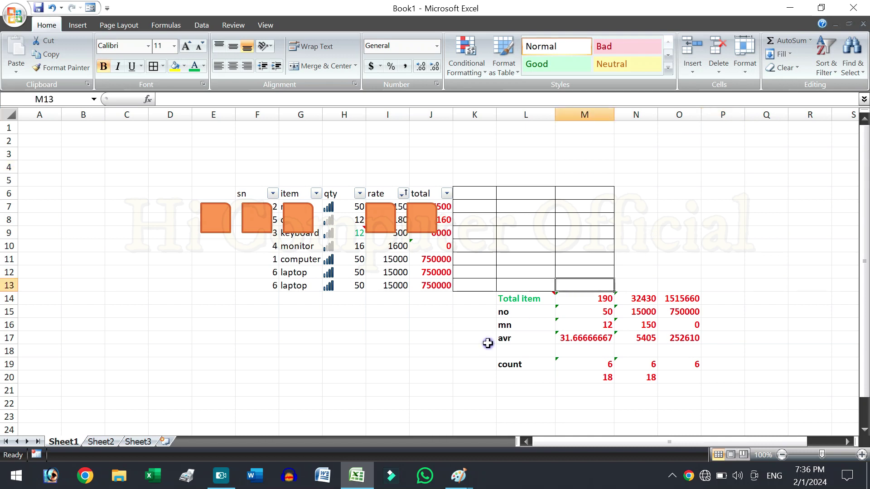